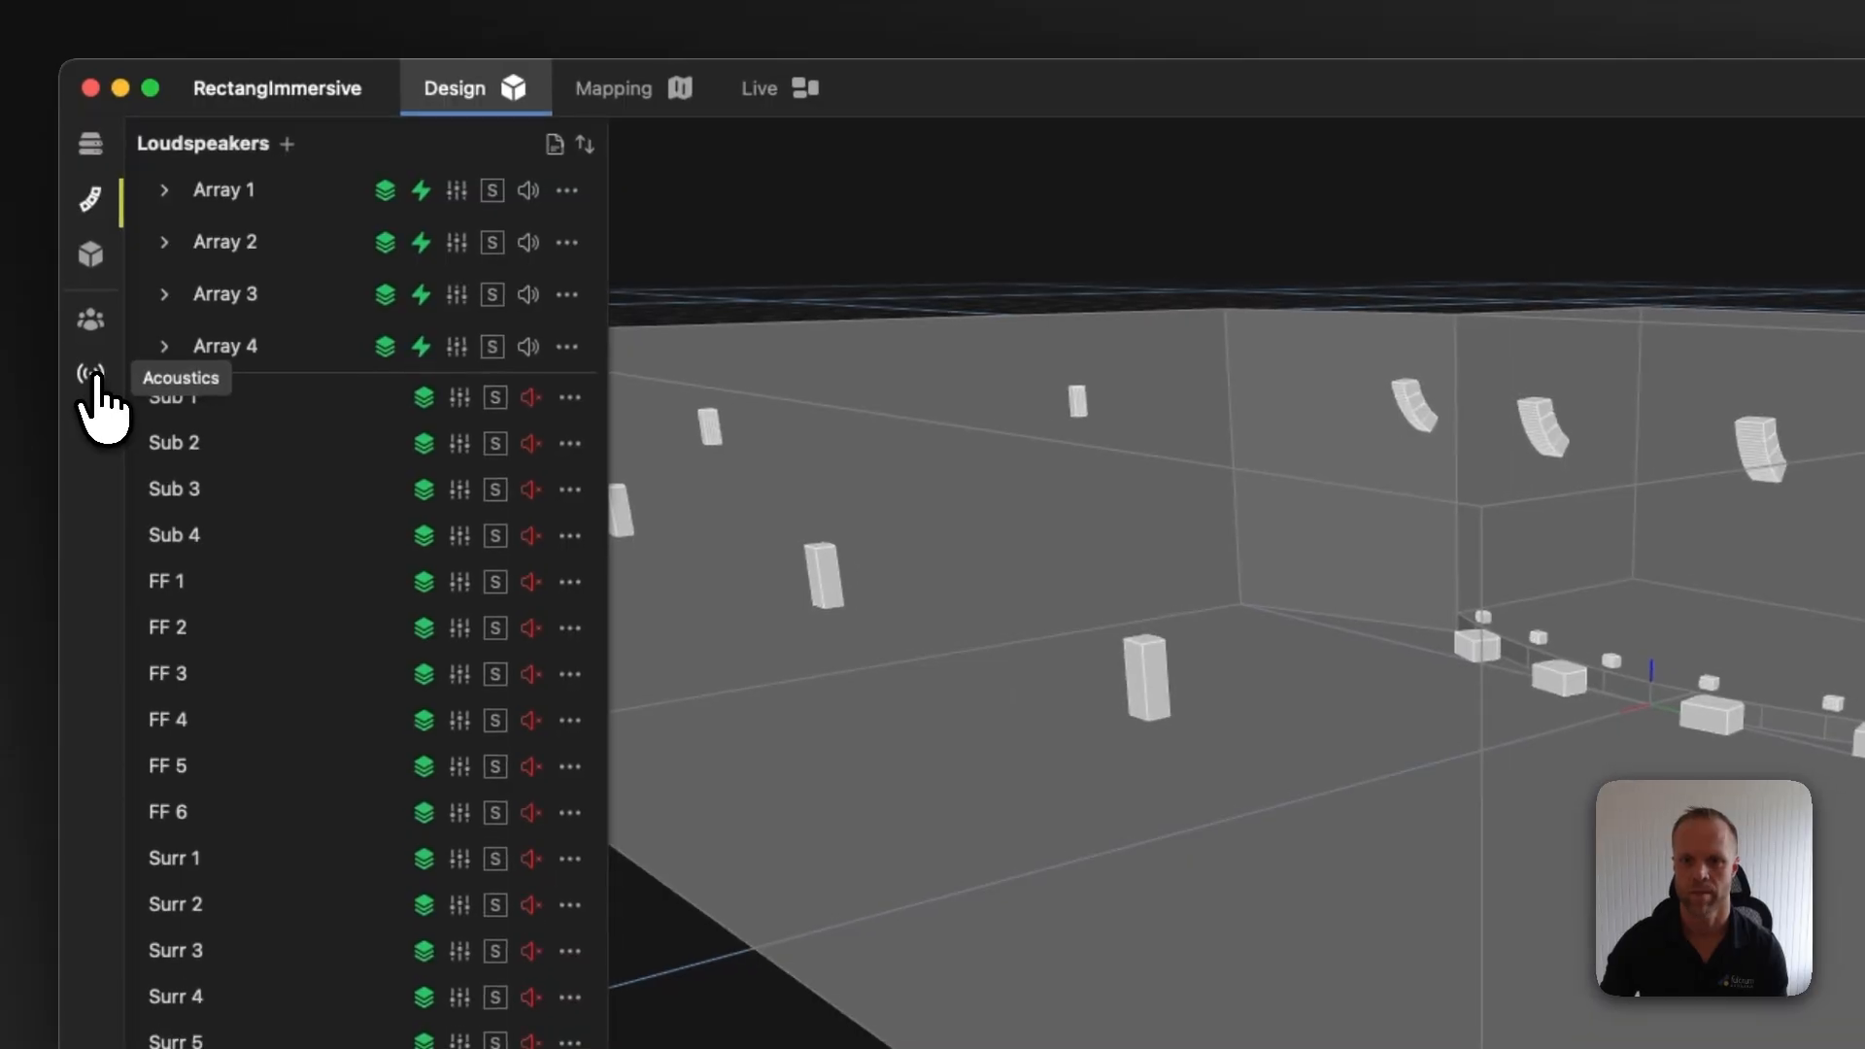
Open the Default environment's acoustic settings and preview the Manual acoustic model before returning to Visual Model
left_click(91, 375)
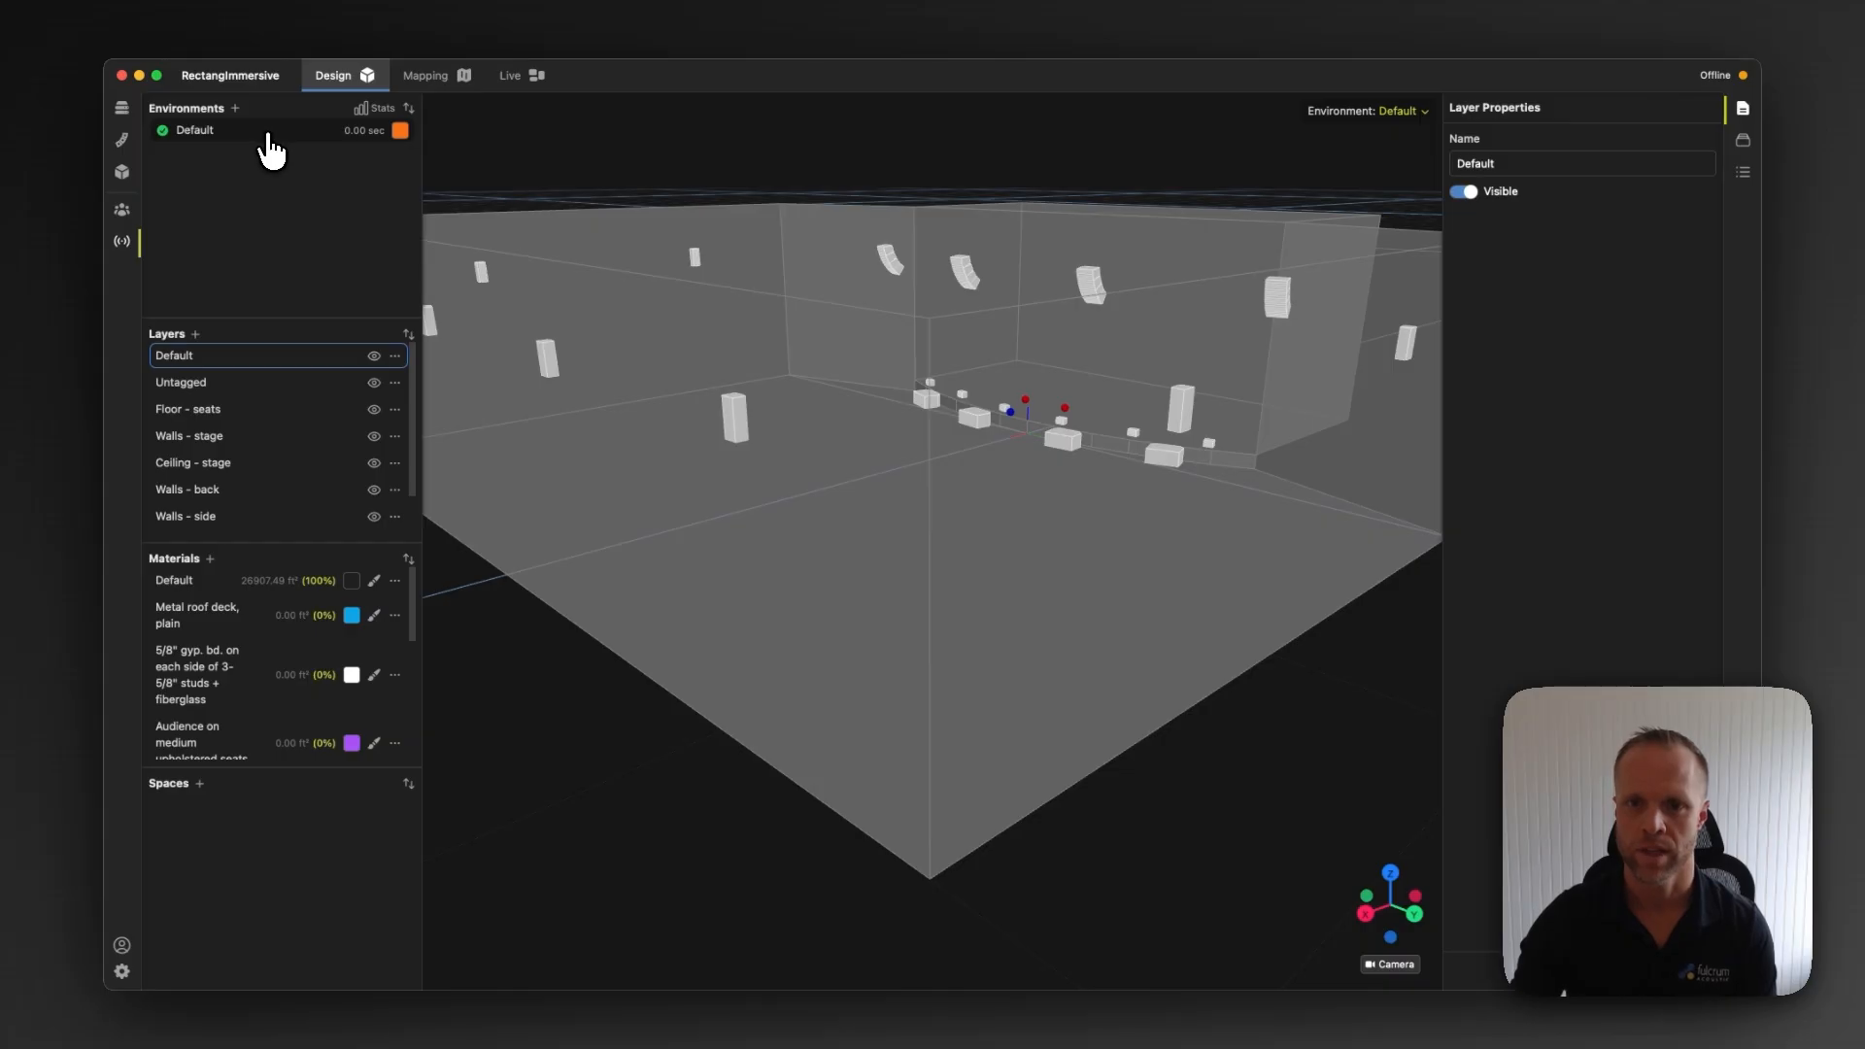
left_click(270, 138)
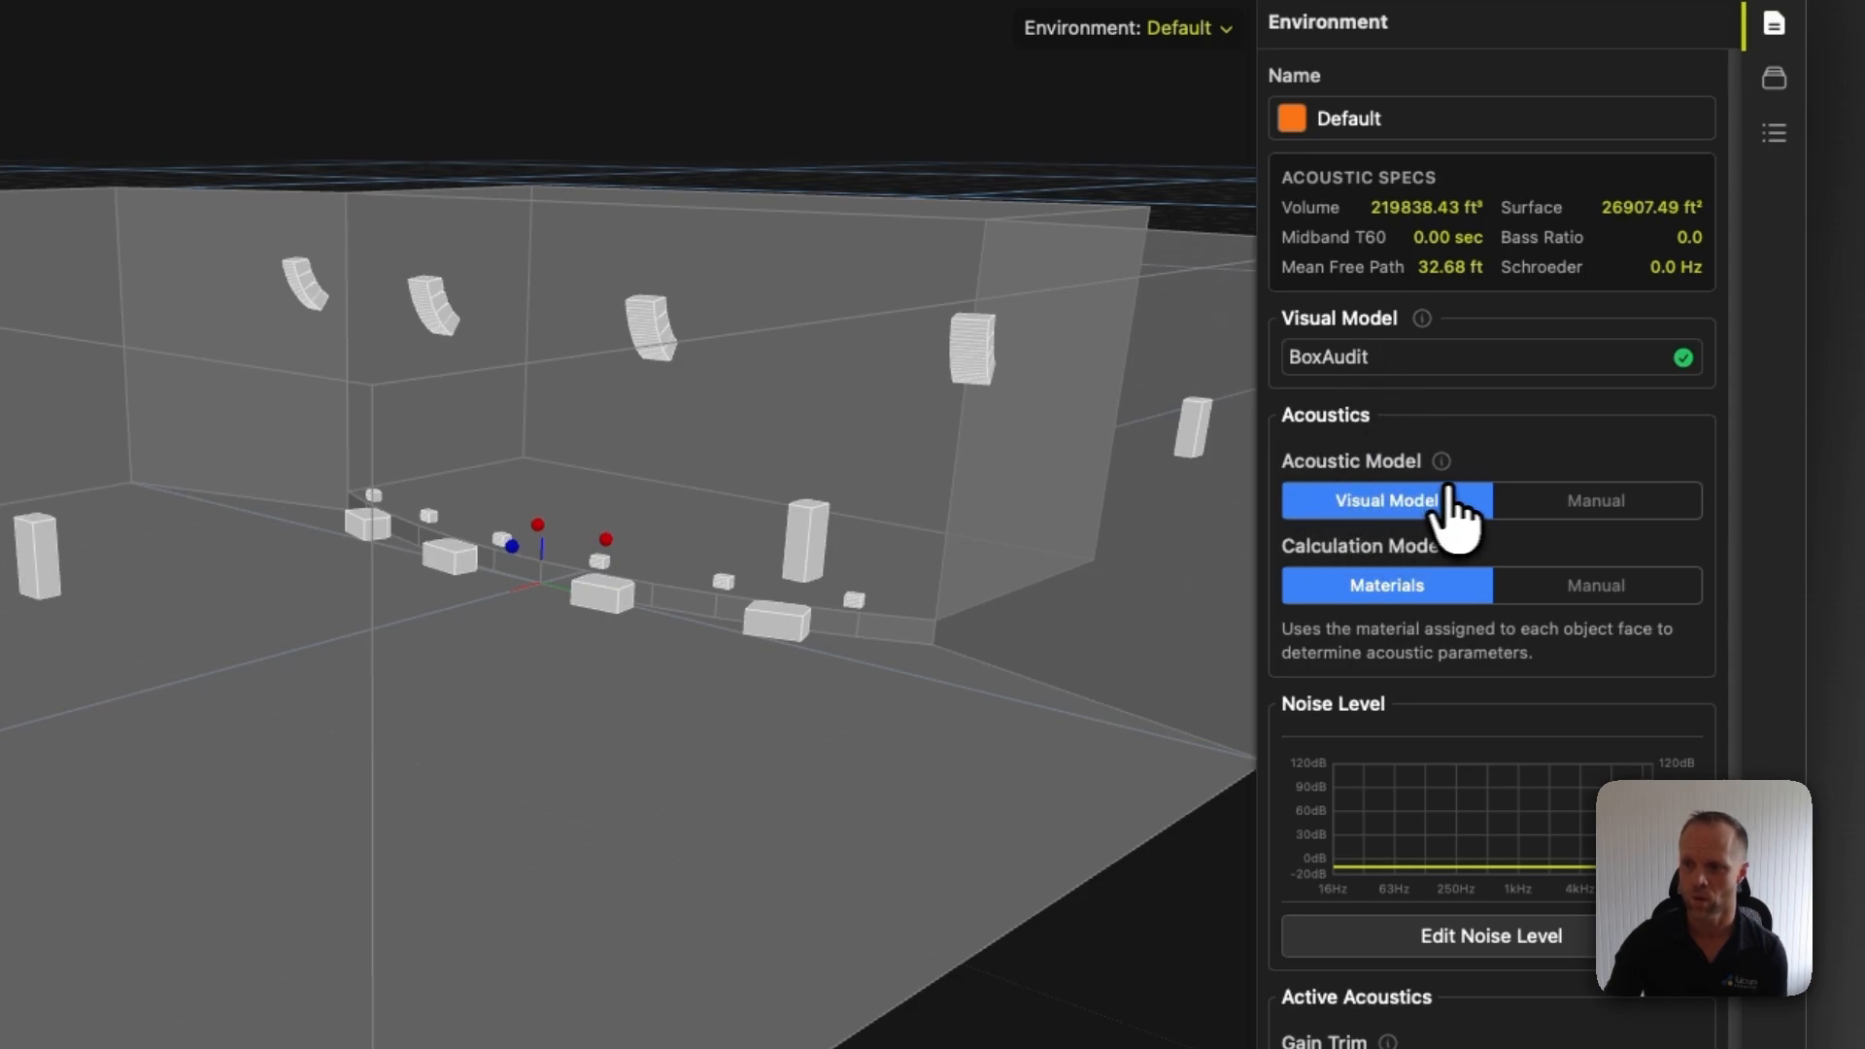
left_click(1593, 503)
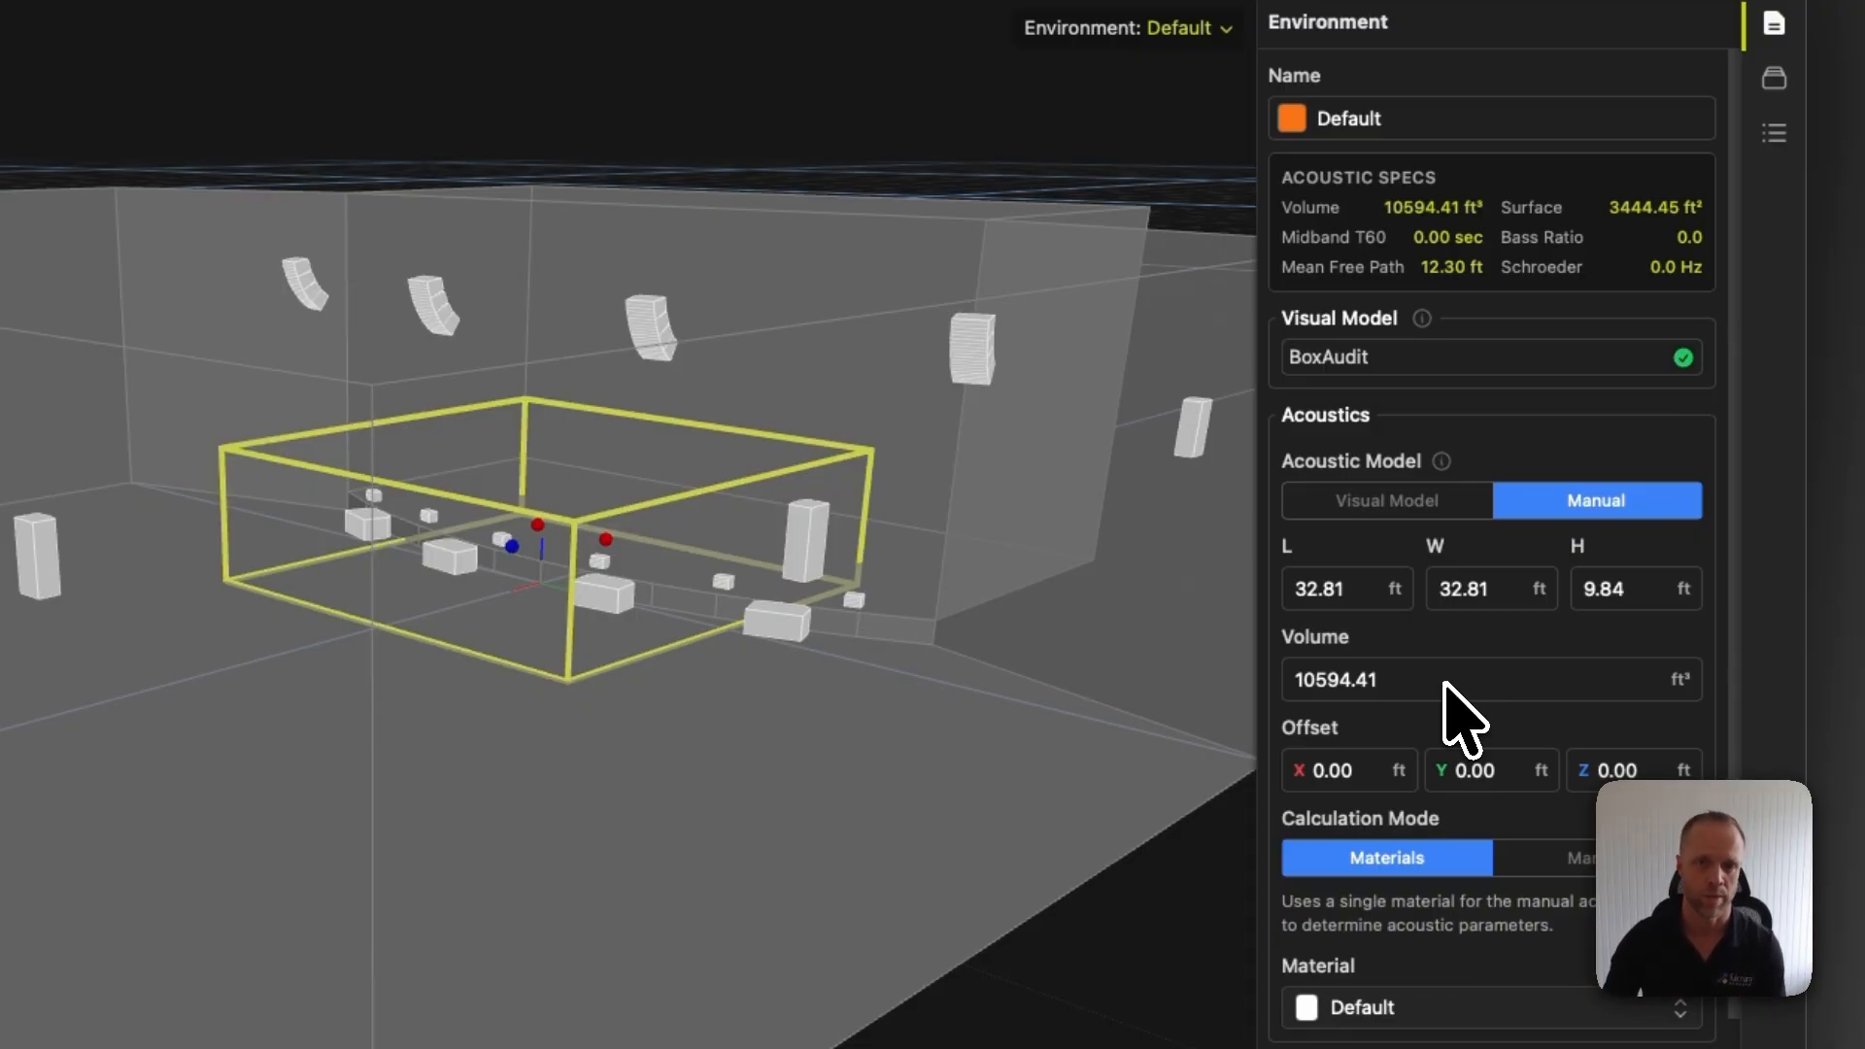
left_click(1376, 503)
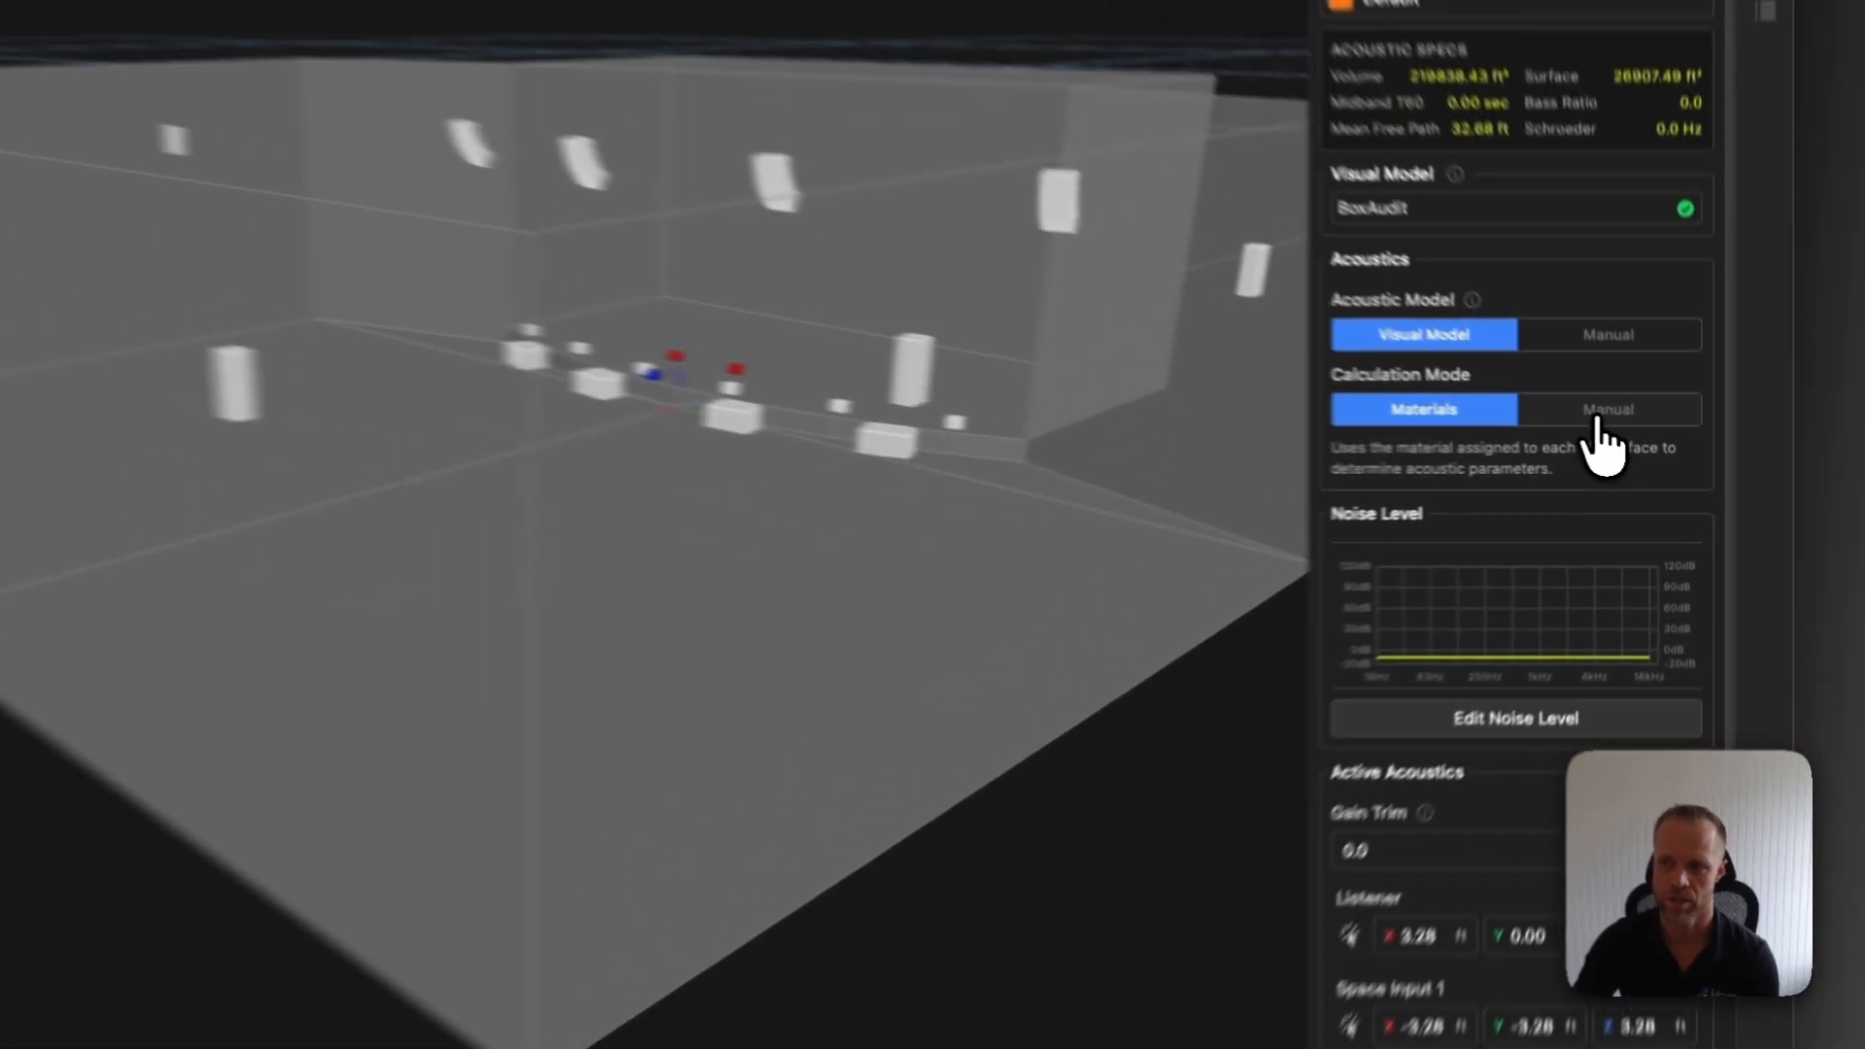
Try the Manual calculation mode and its reverberation time presets, then return to the Materials calculation mode
left_click(1586, 410)
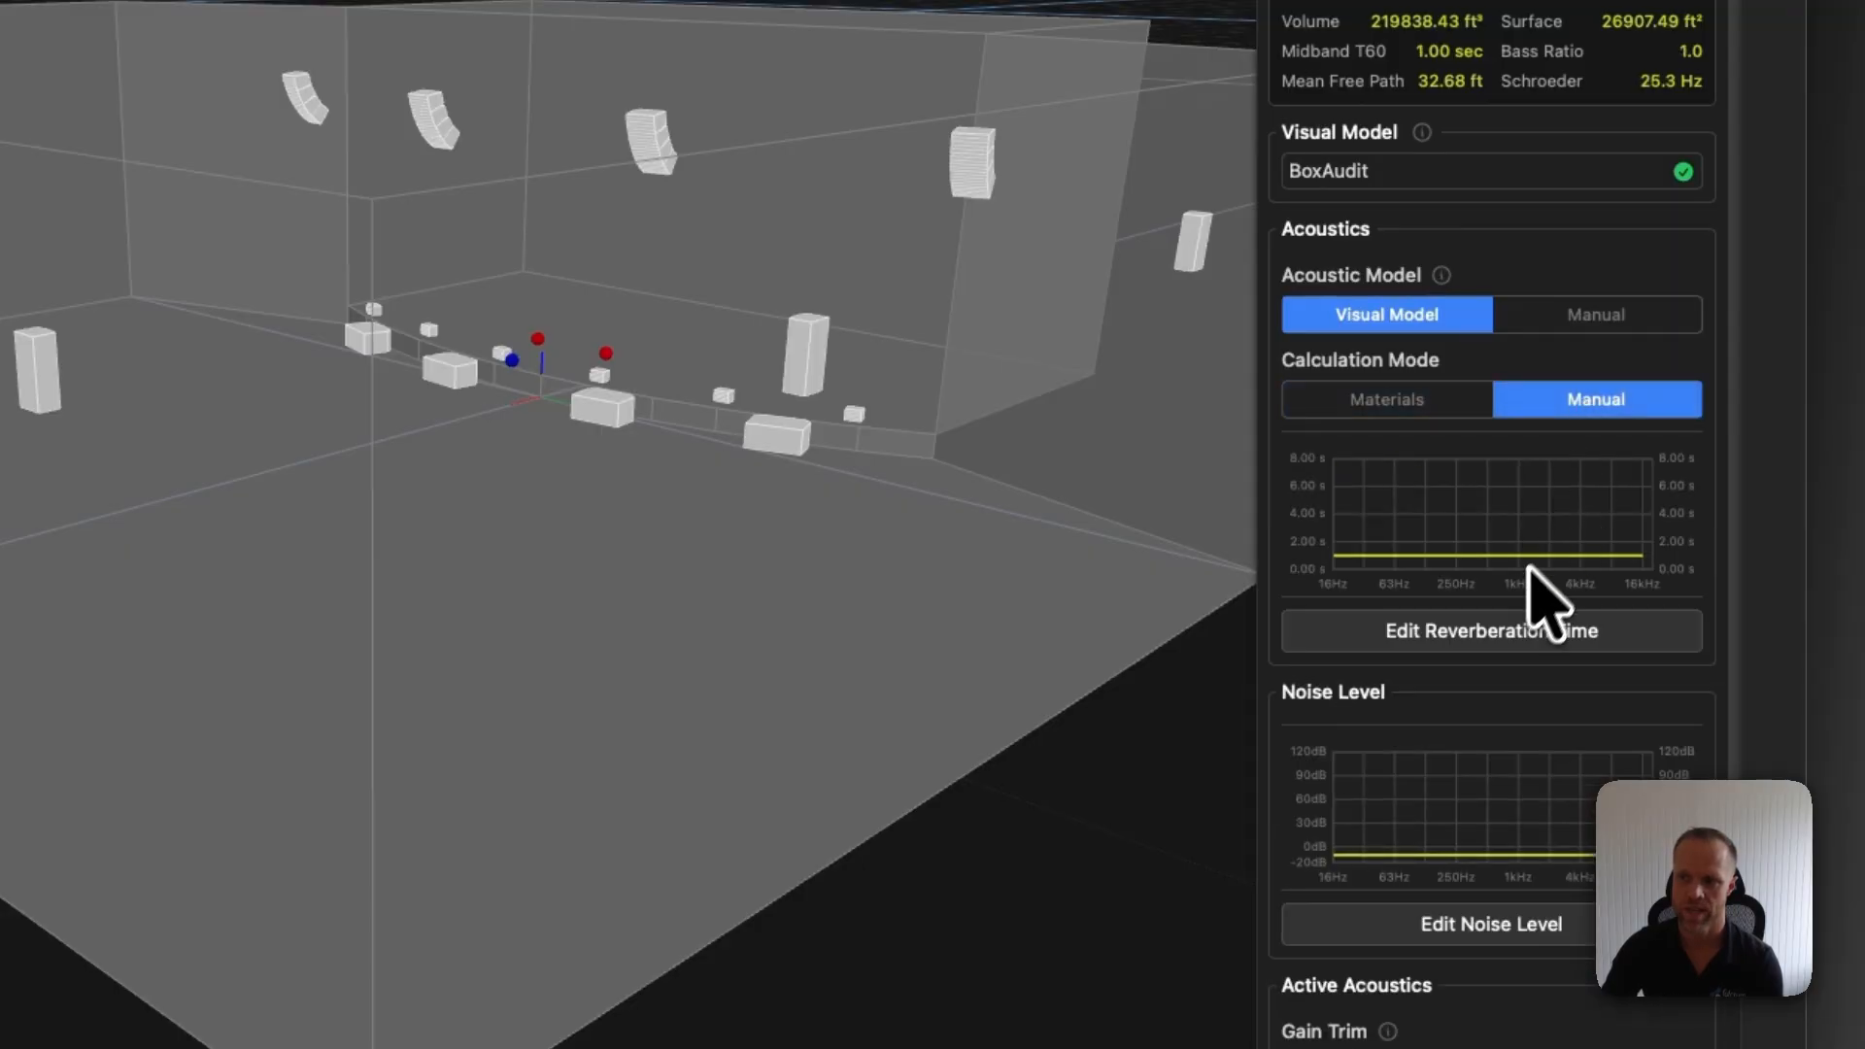
left_click(1497, 634)
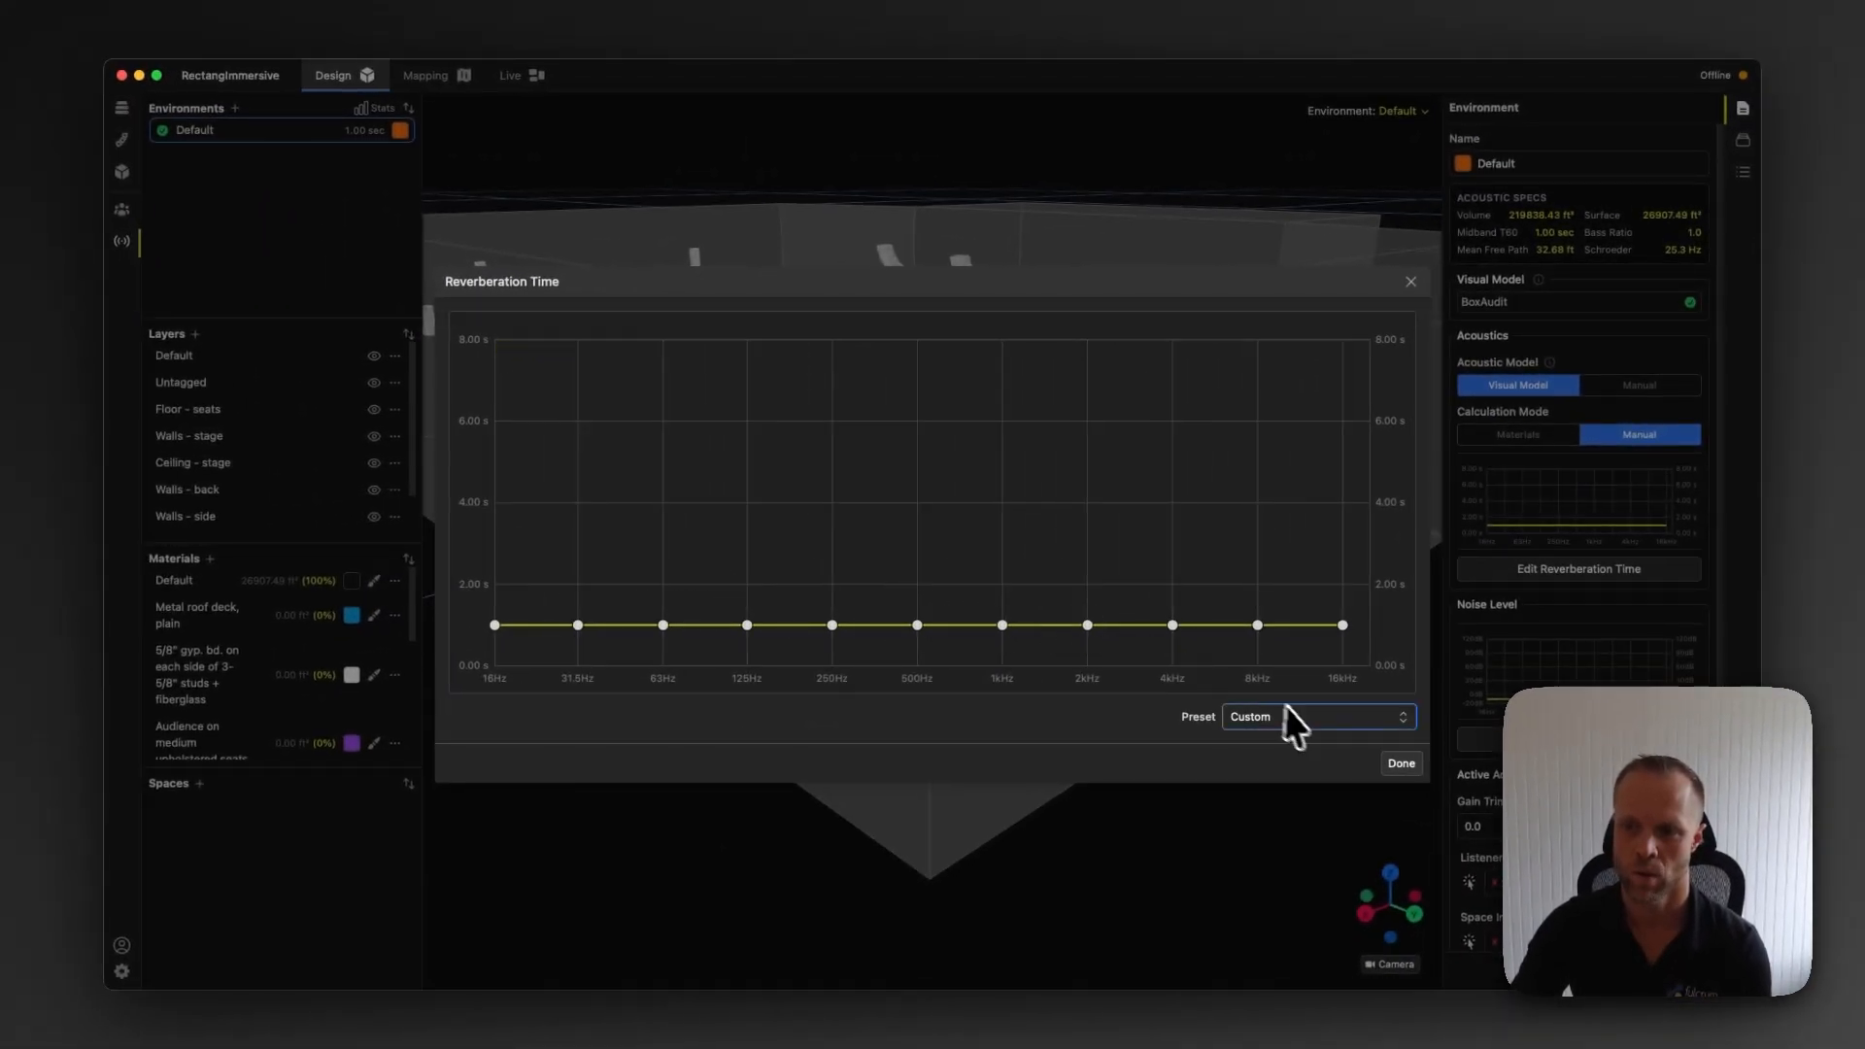
left_click(1307, 717)
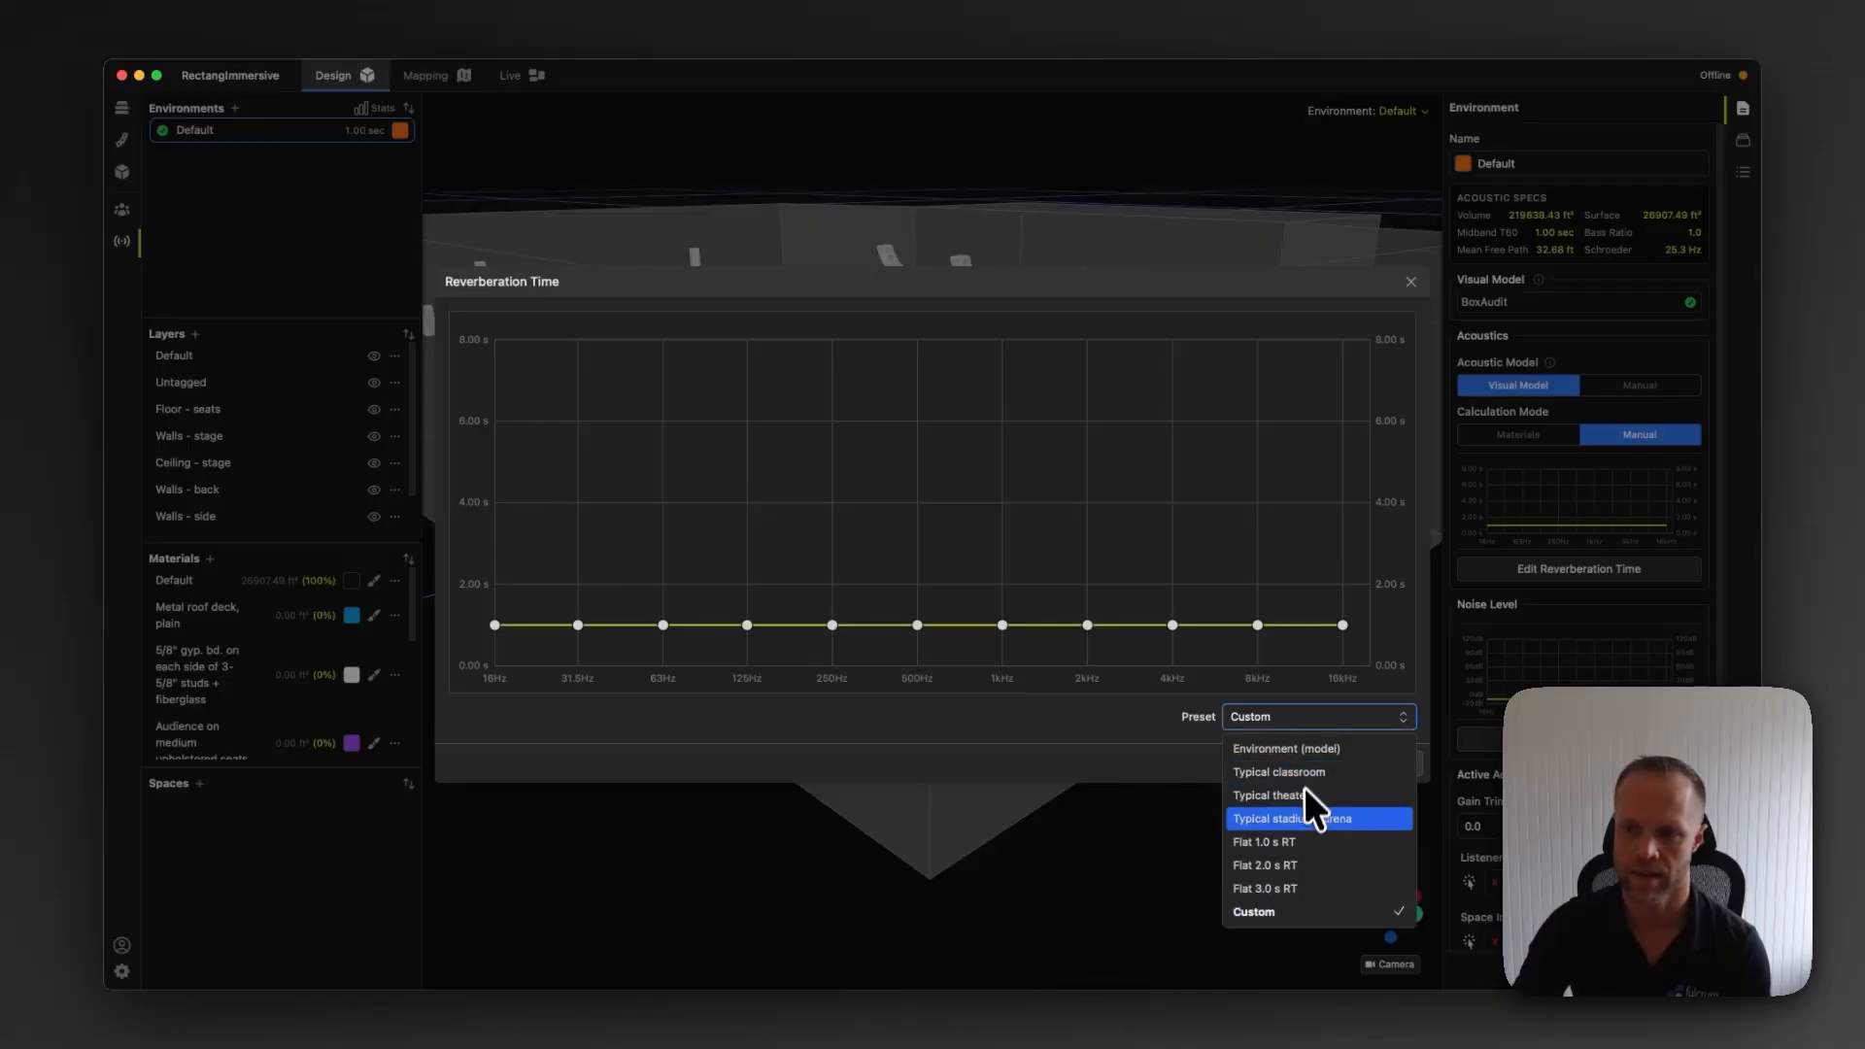
left_click(1132, 734)
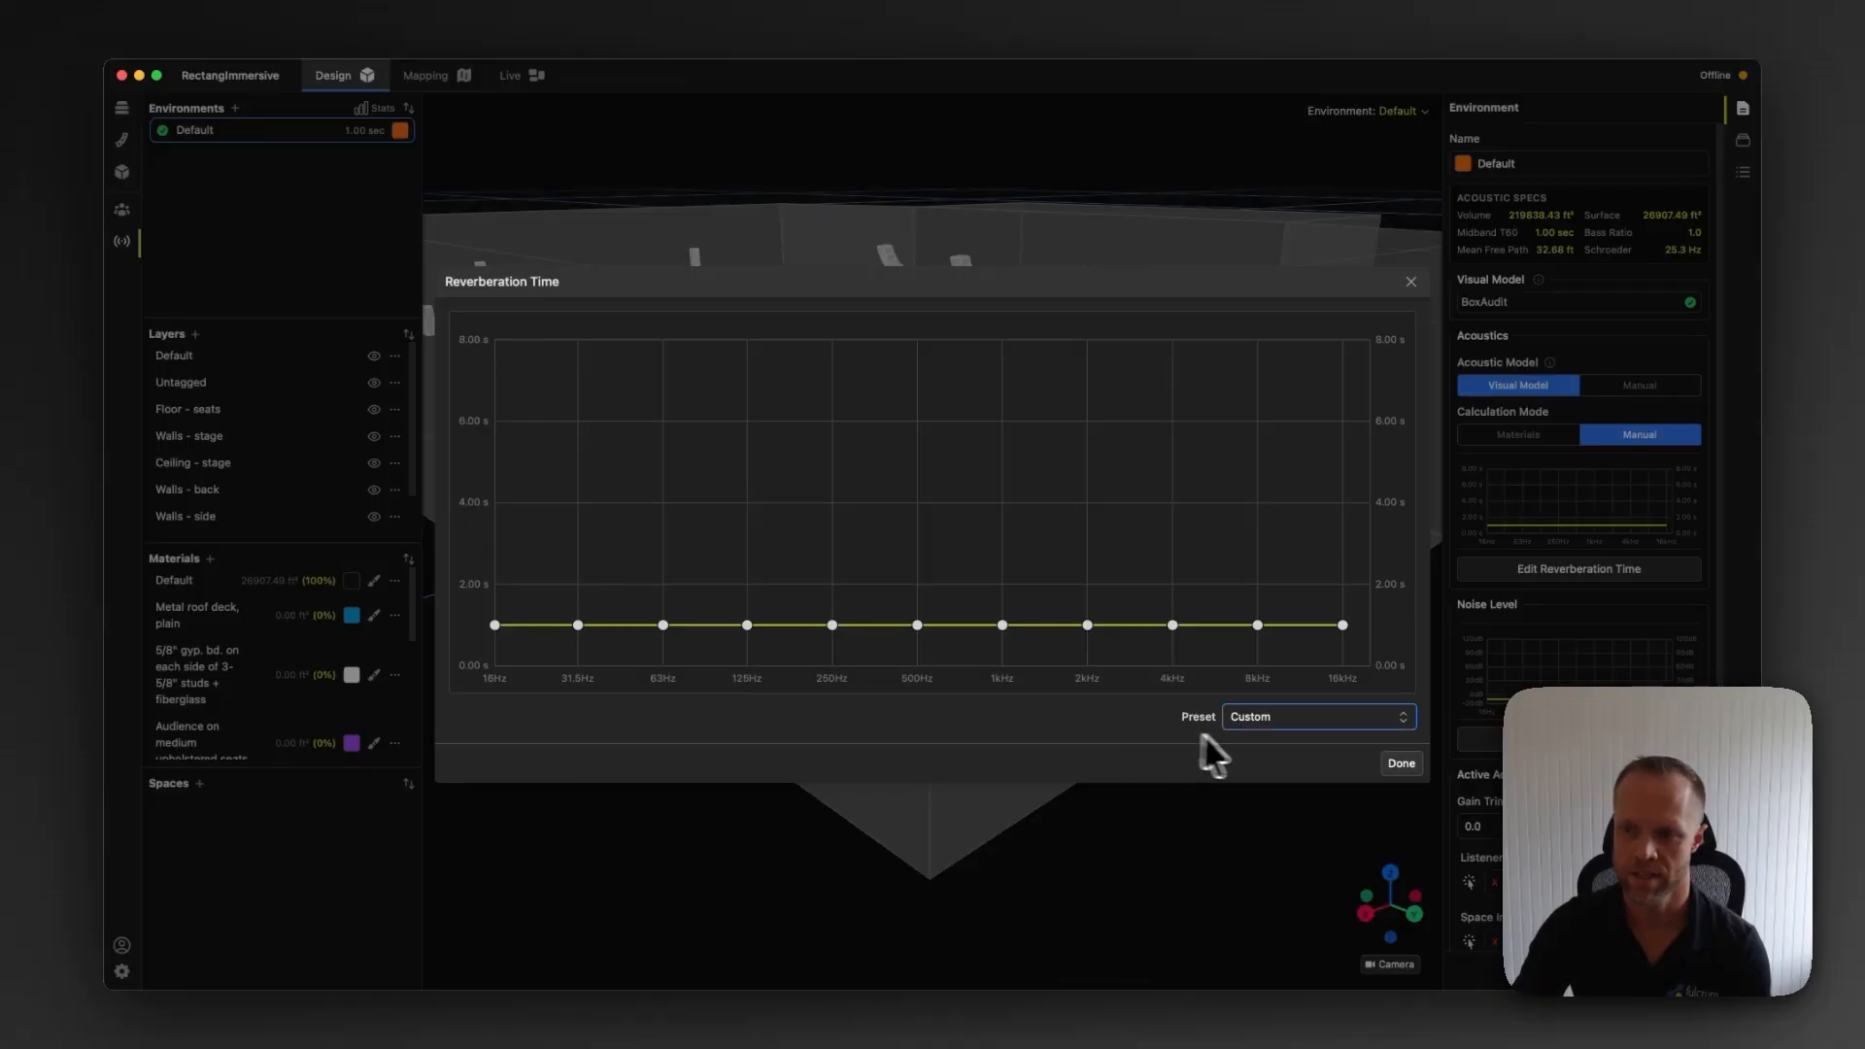
left_click(1402, 764)
left_click(1518, 434)
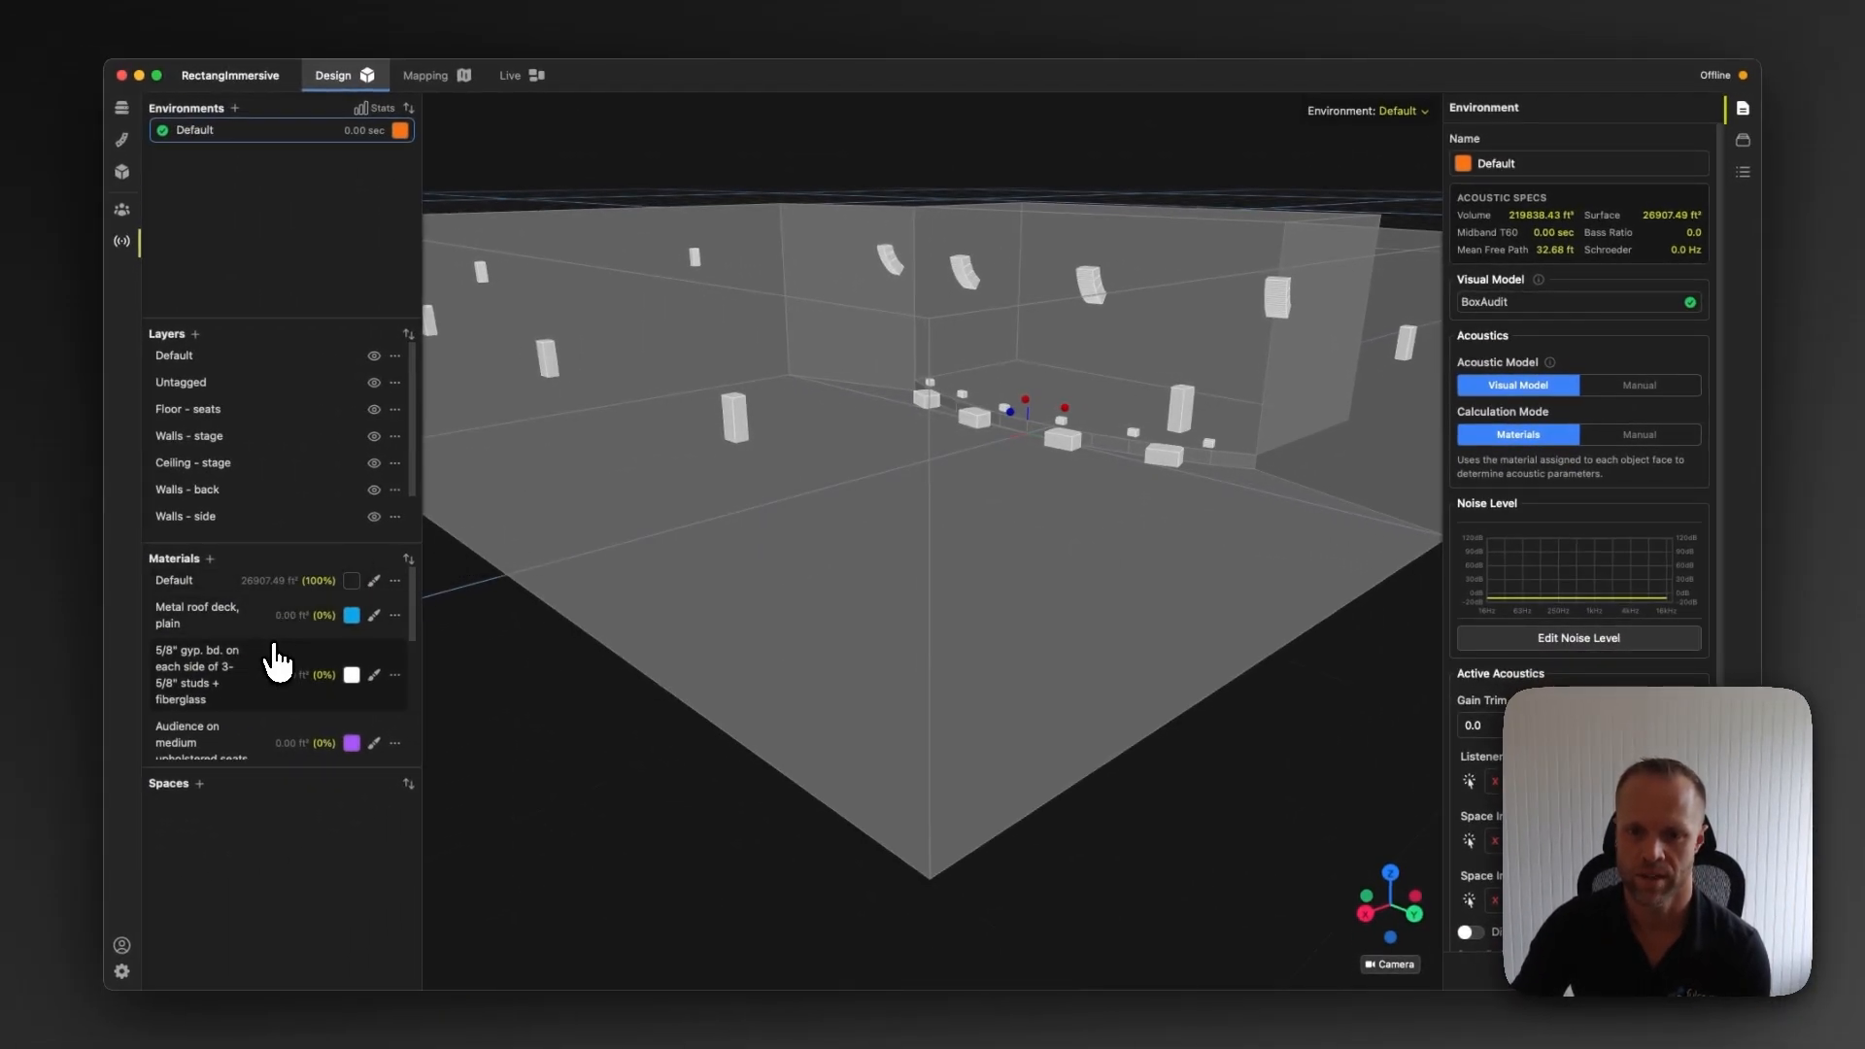
Browse the materials list and open the add-material options without adding a material
scroll(277, 661, "down", 6)
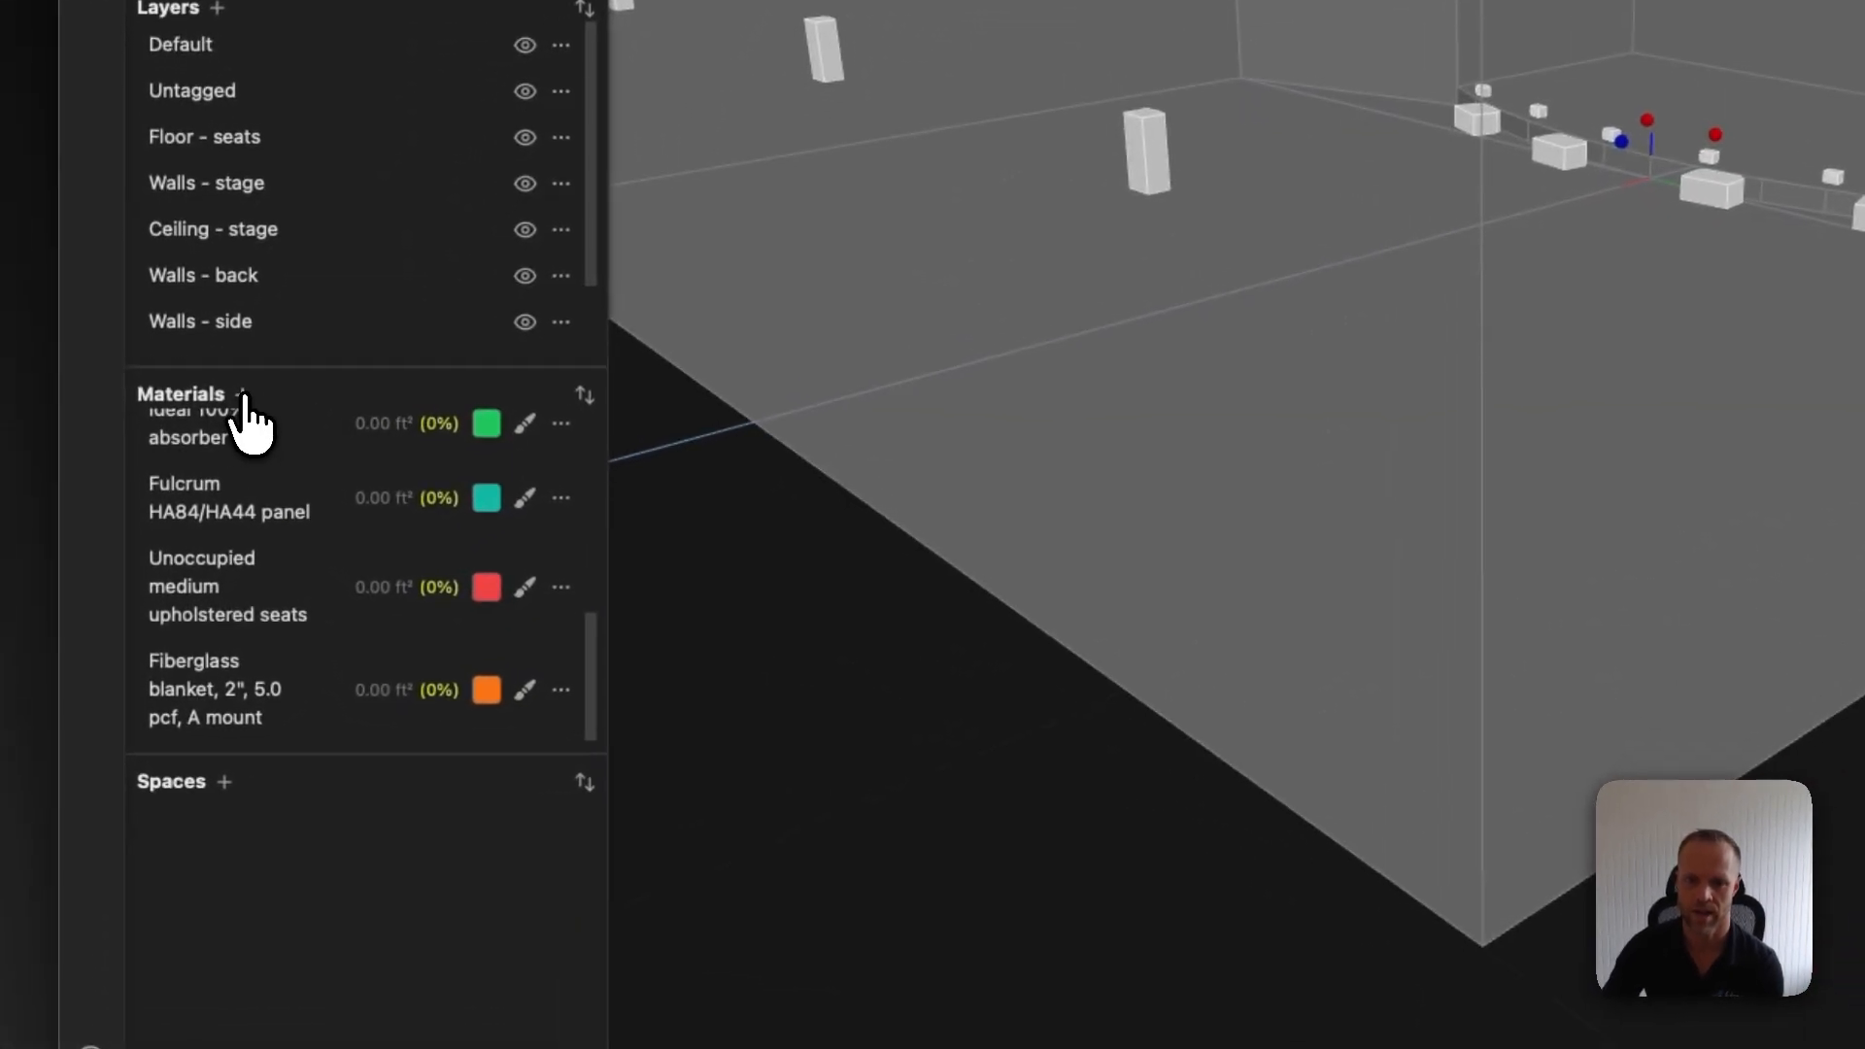
left_click(243, 397)
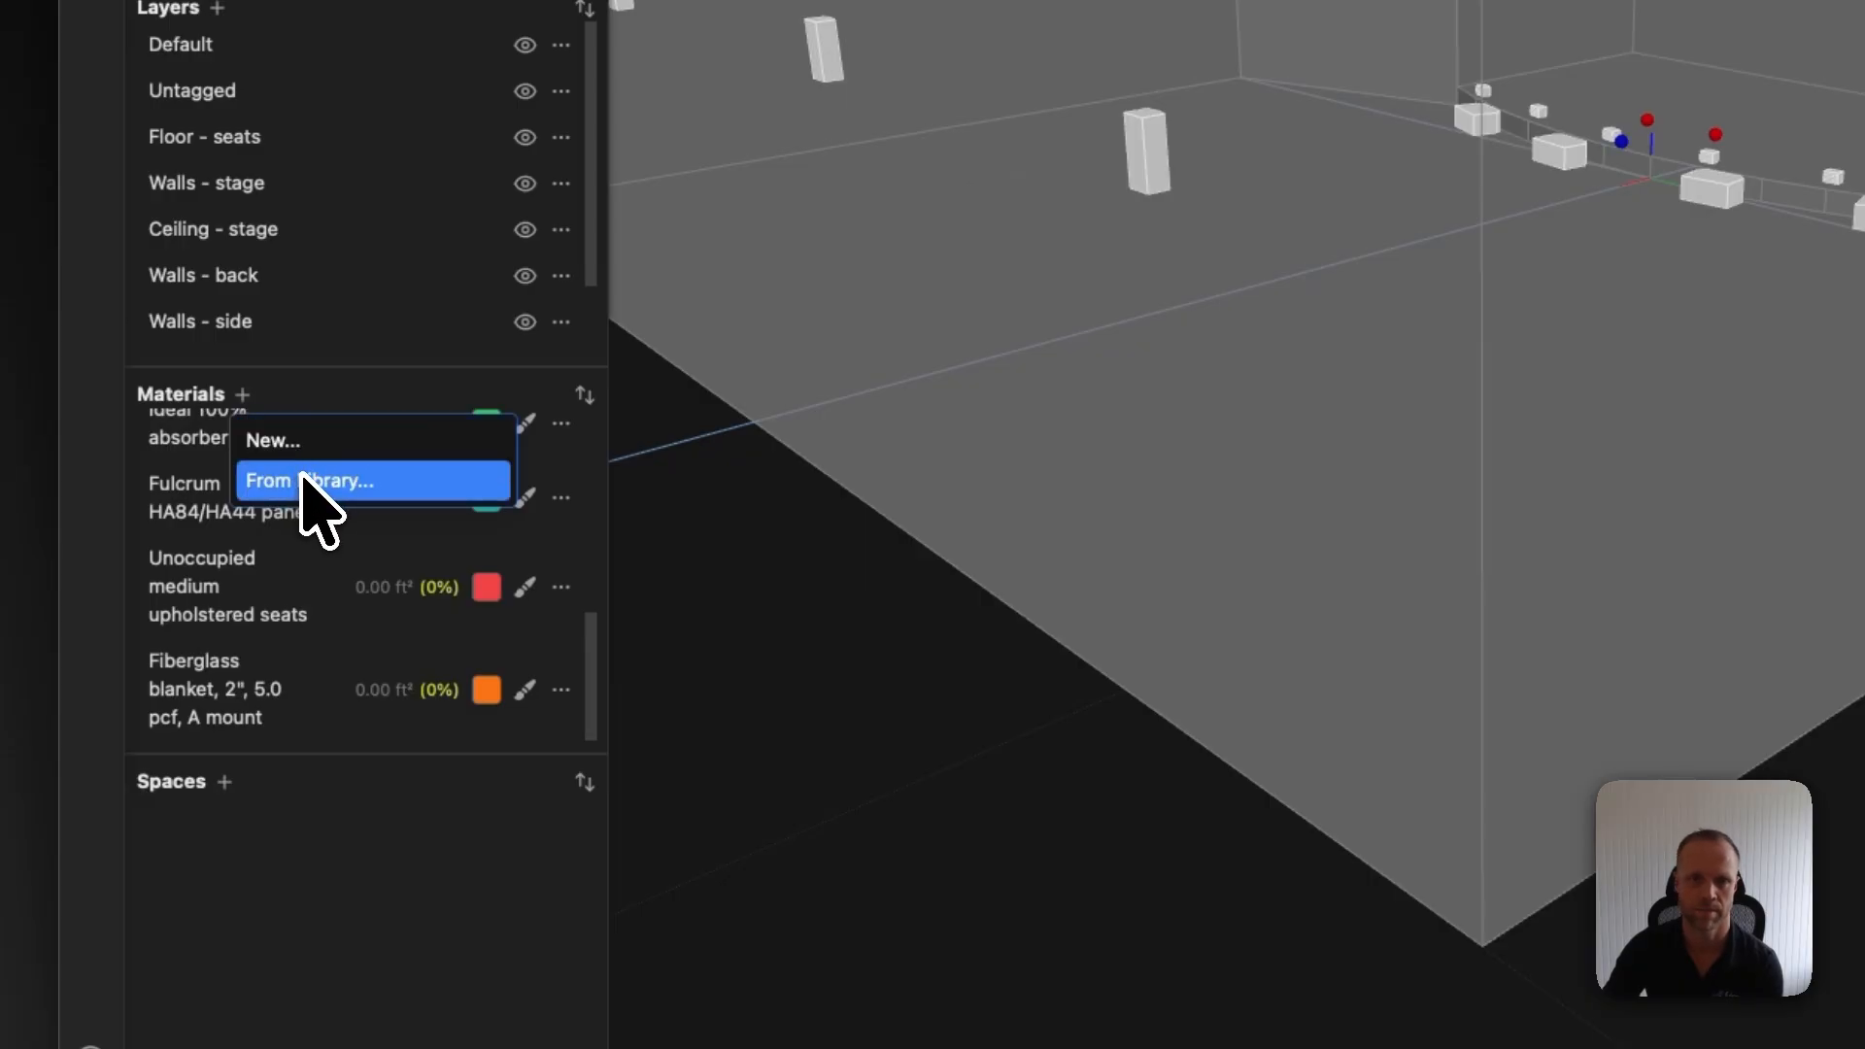
left_click(329, 389)
scroll(358, 522, "up", 4)
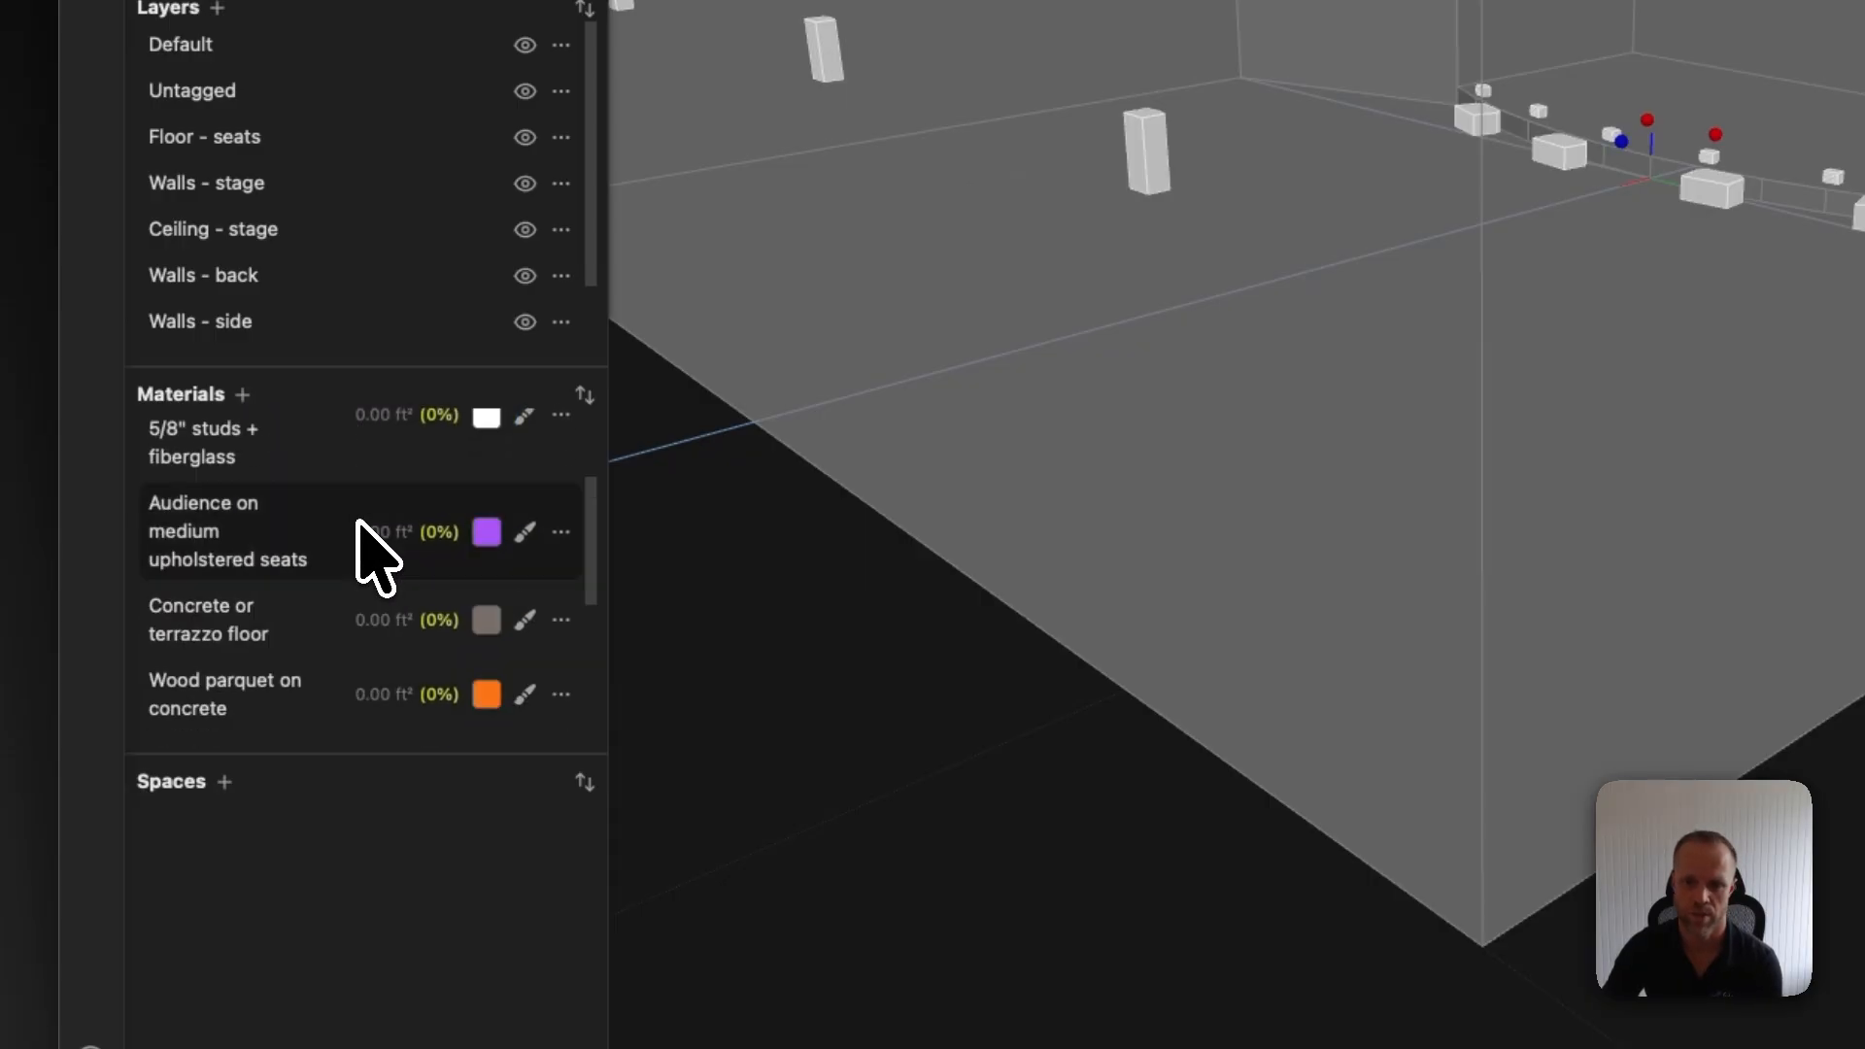
scroll(374, 549, "up", 3)
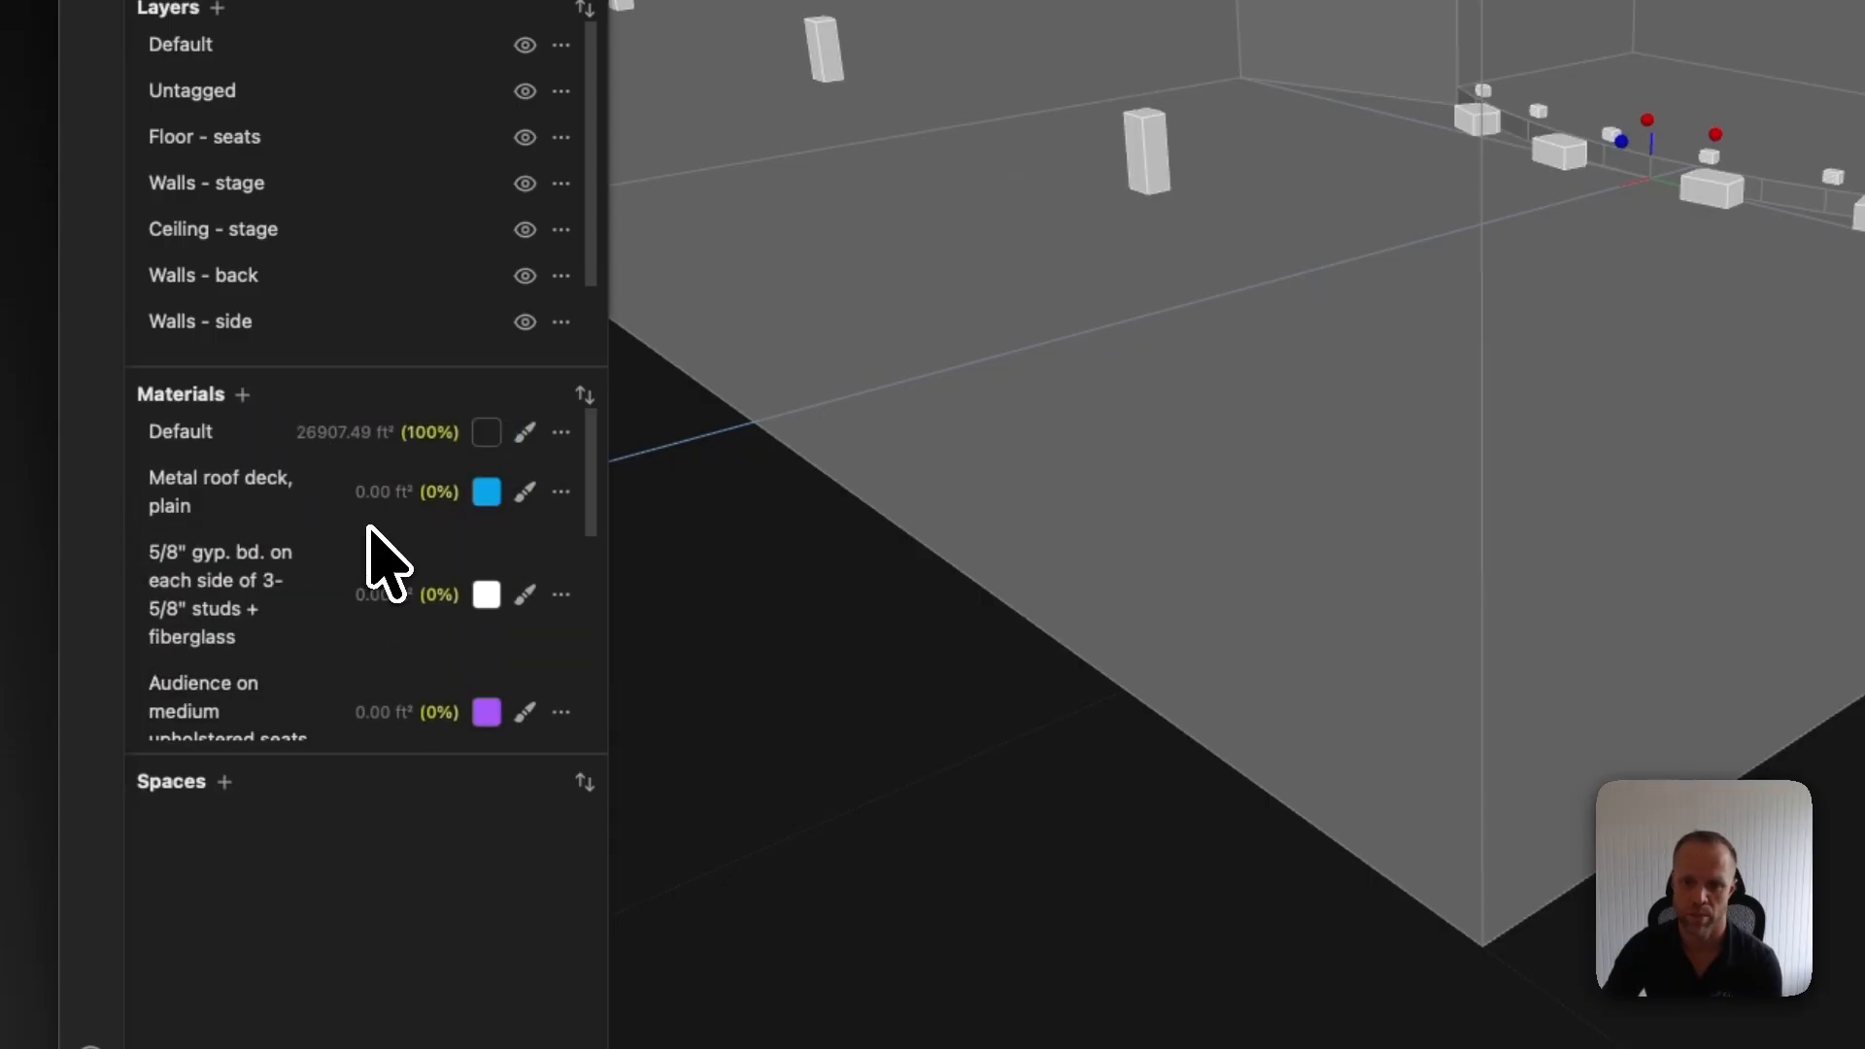
Paint the audience and stage ceiling faces with the Metal roof deck, plain material
left_click(523, 493)
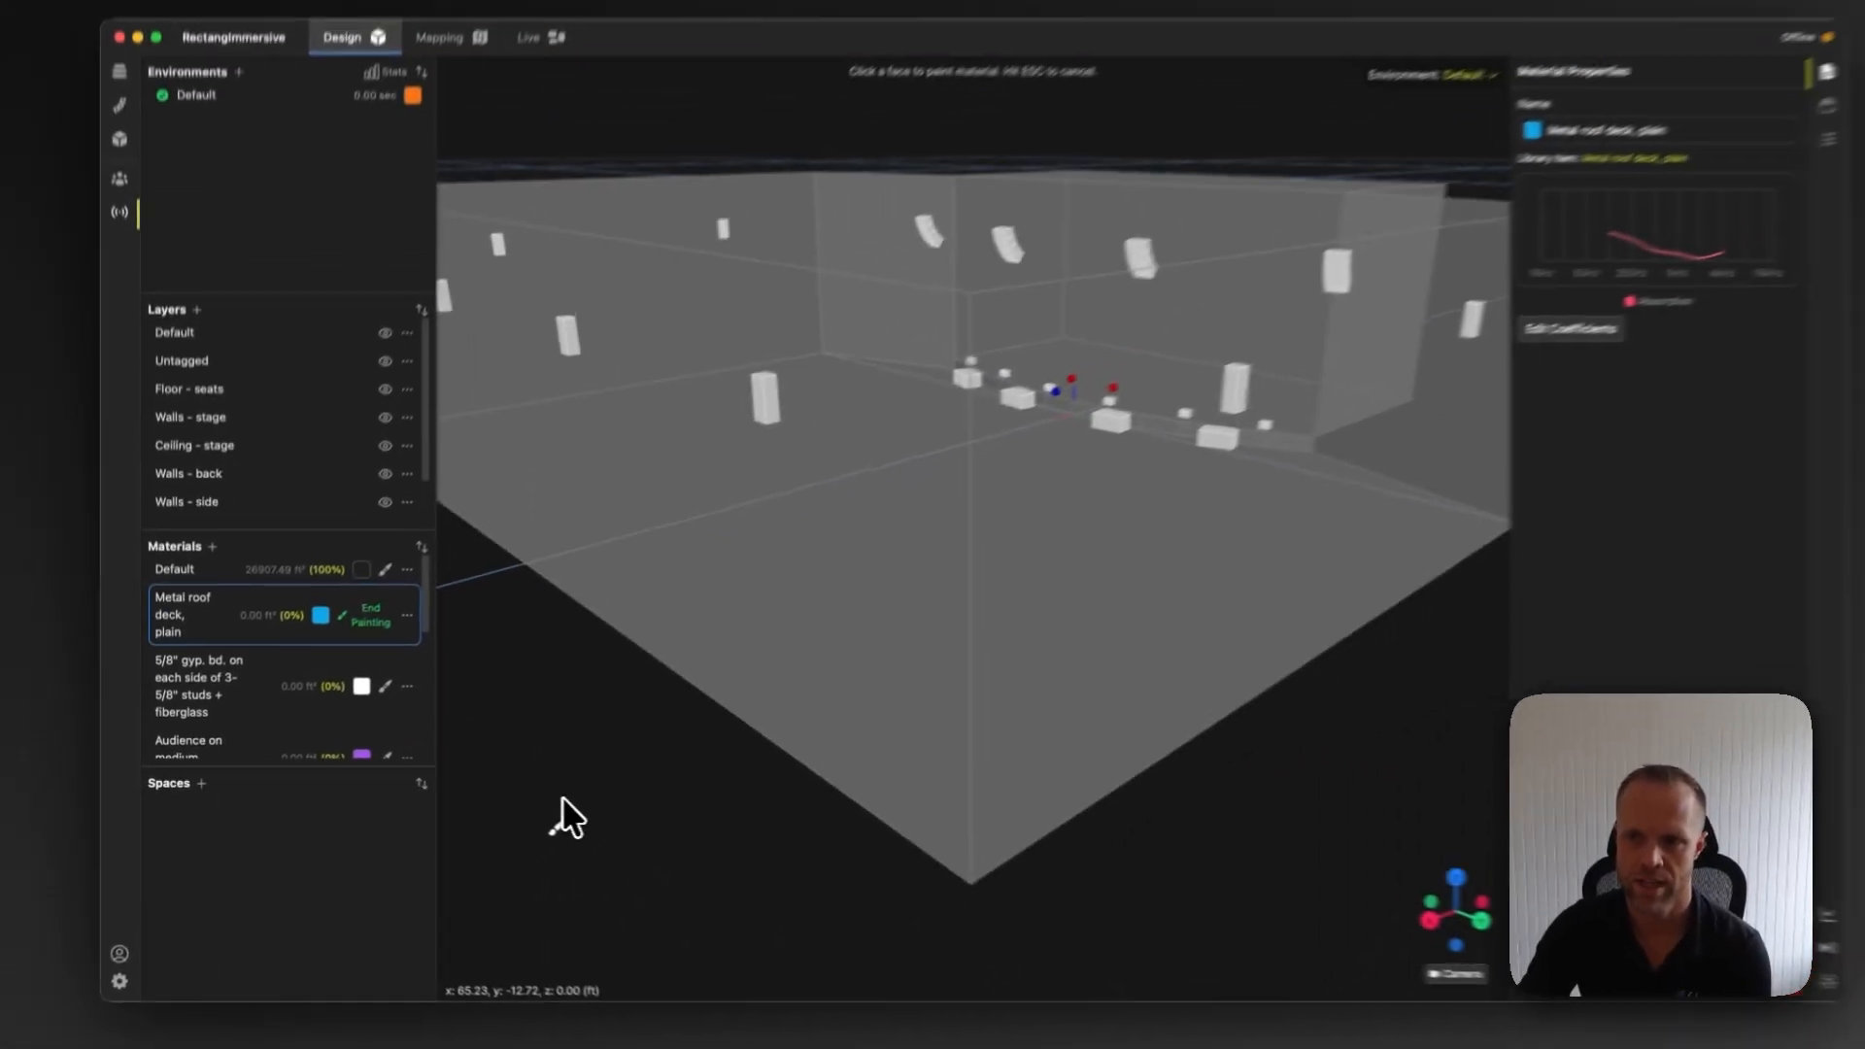
left_click_drag(814, 804, 808, 763)
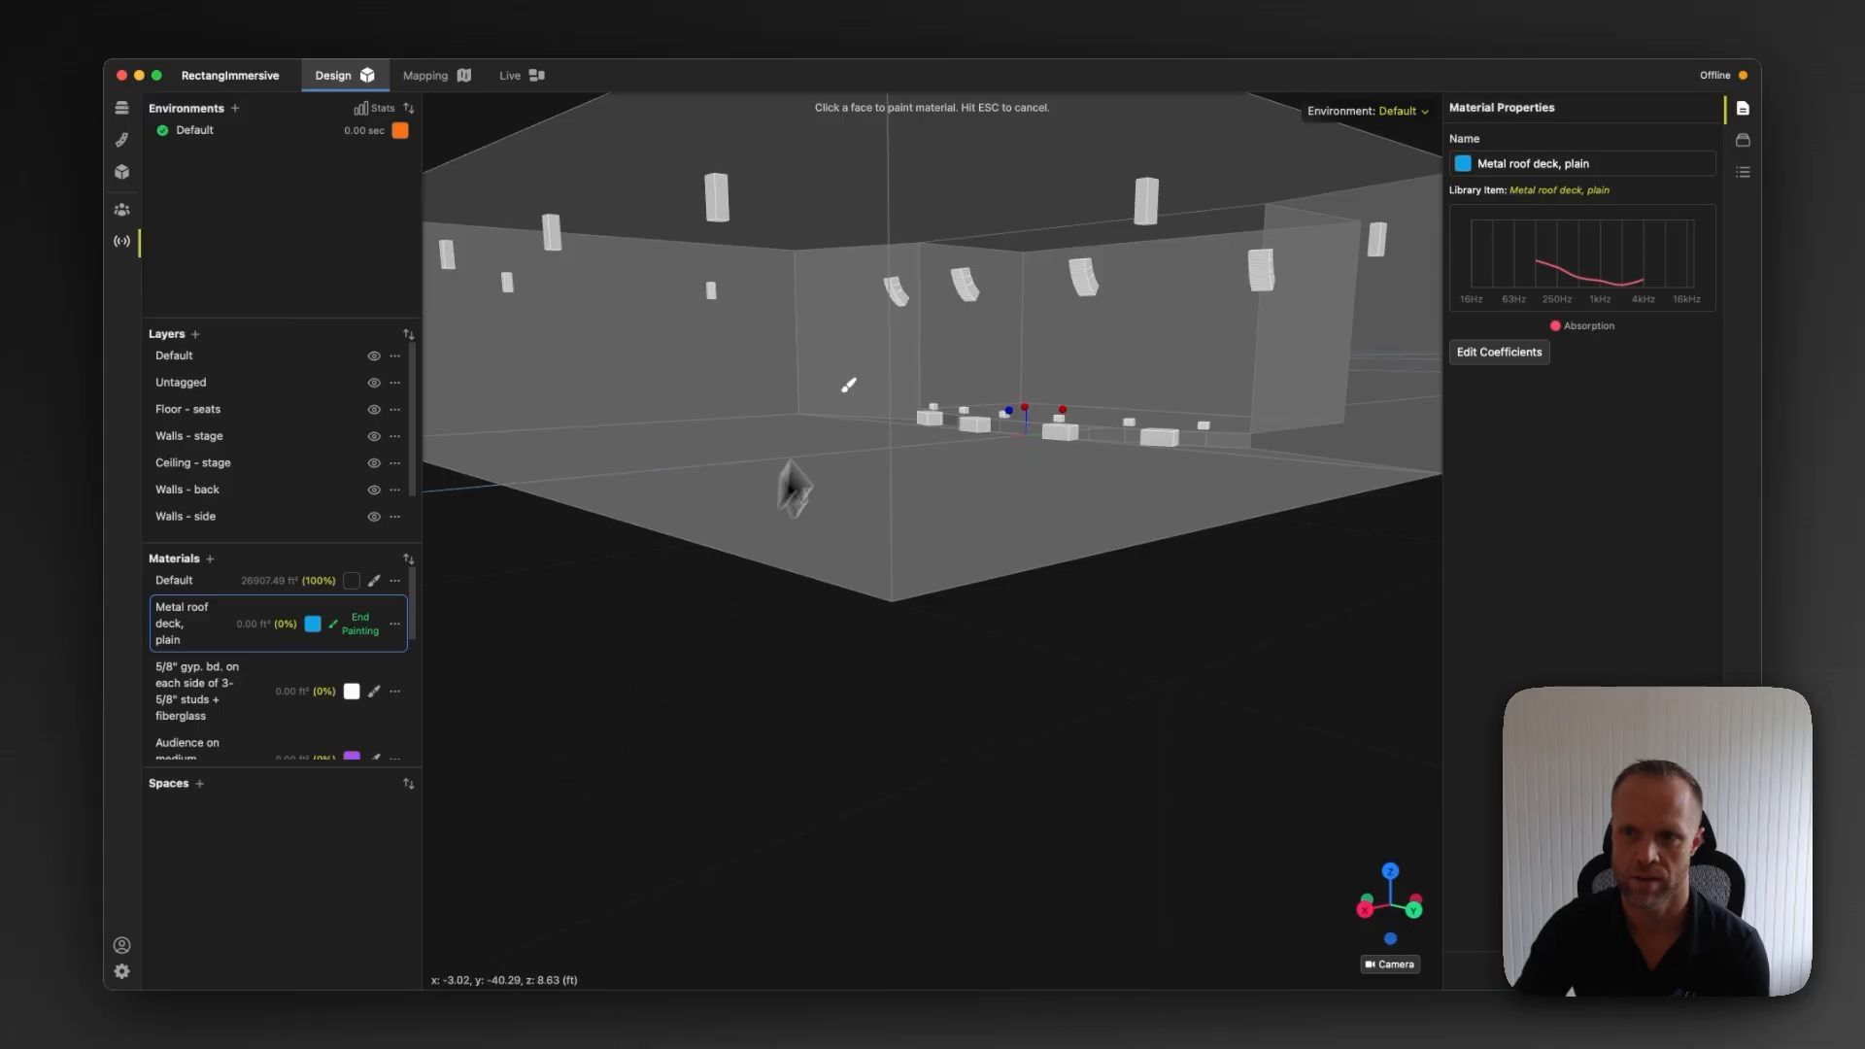
left_click(925, 173)
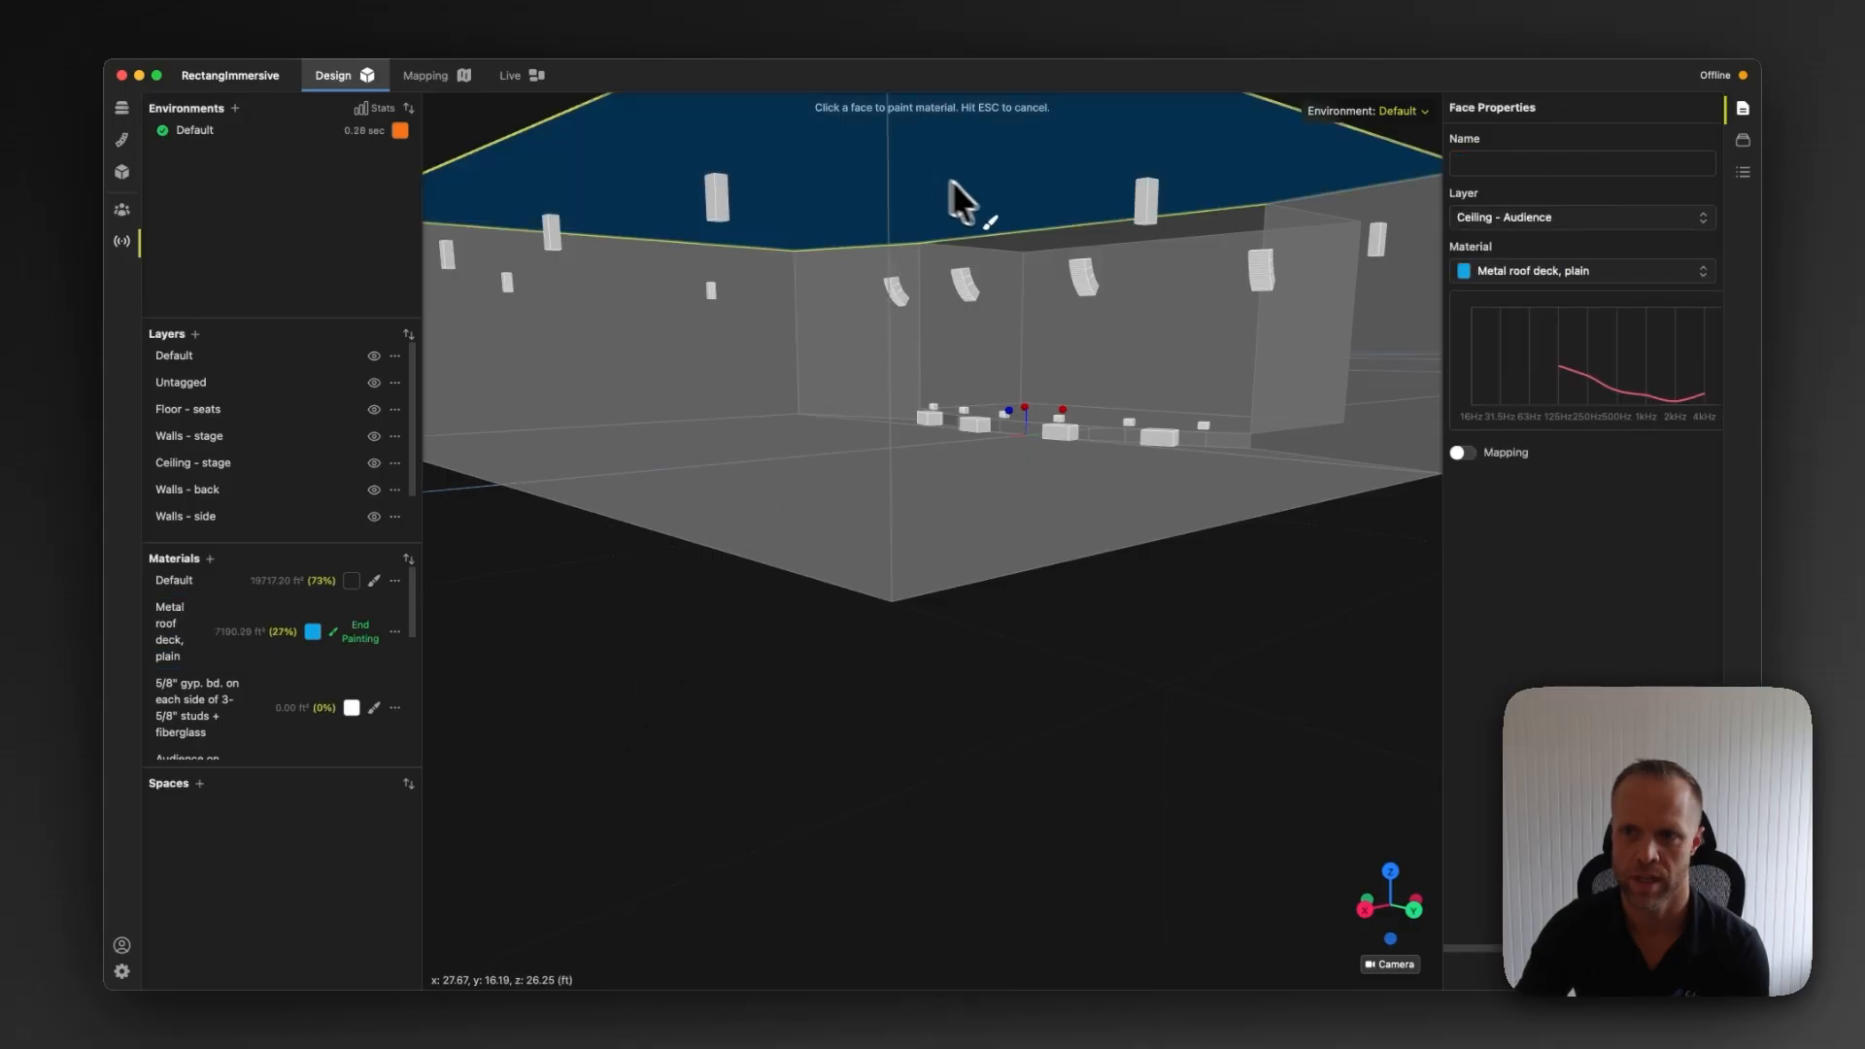
left_click(1082, 234)
left_click(1129, 233)
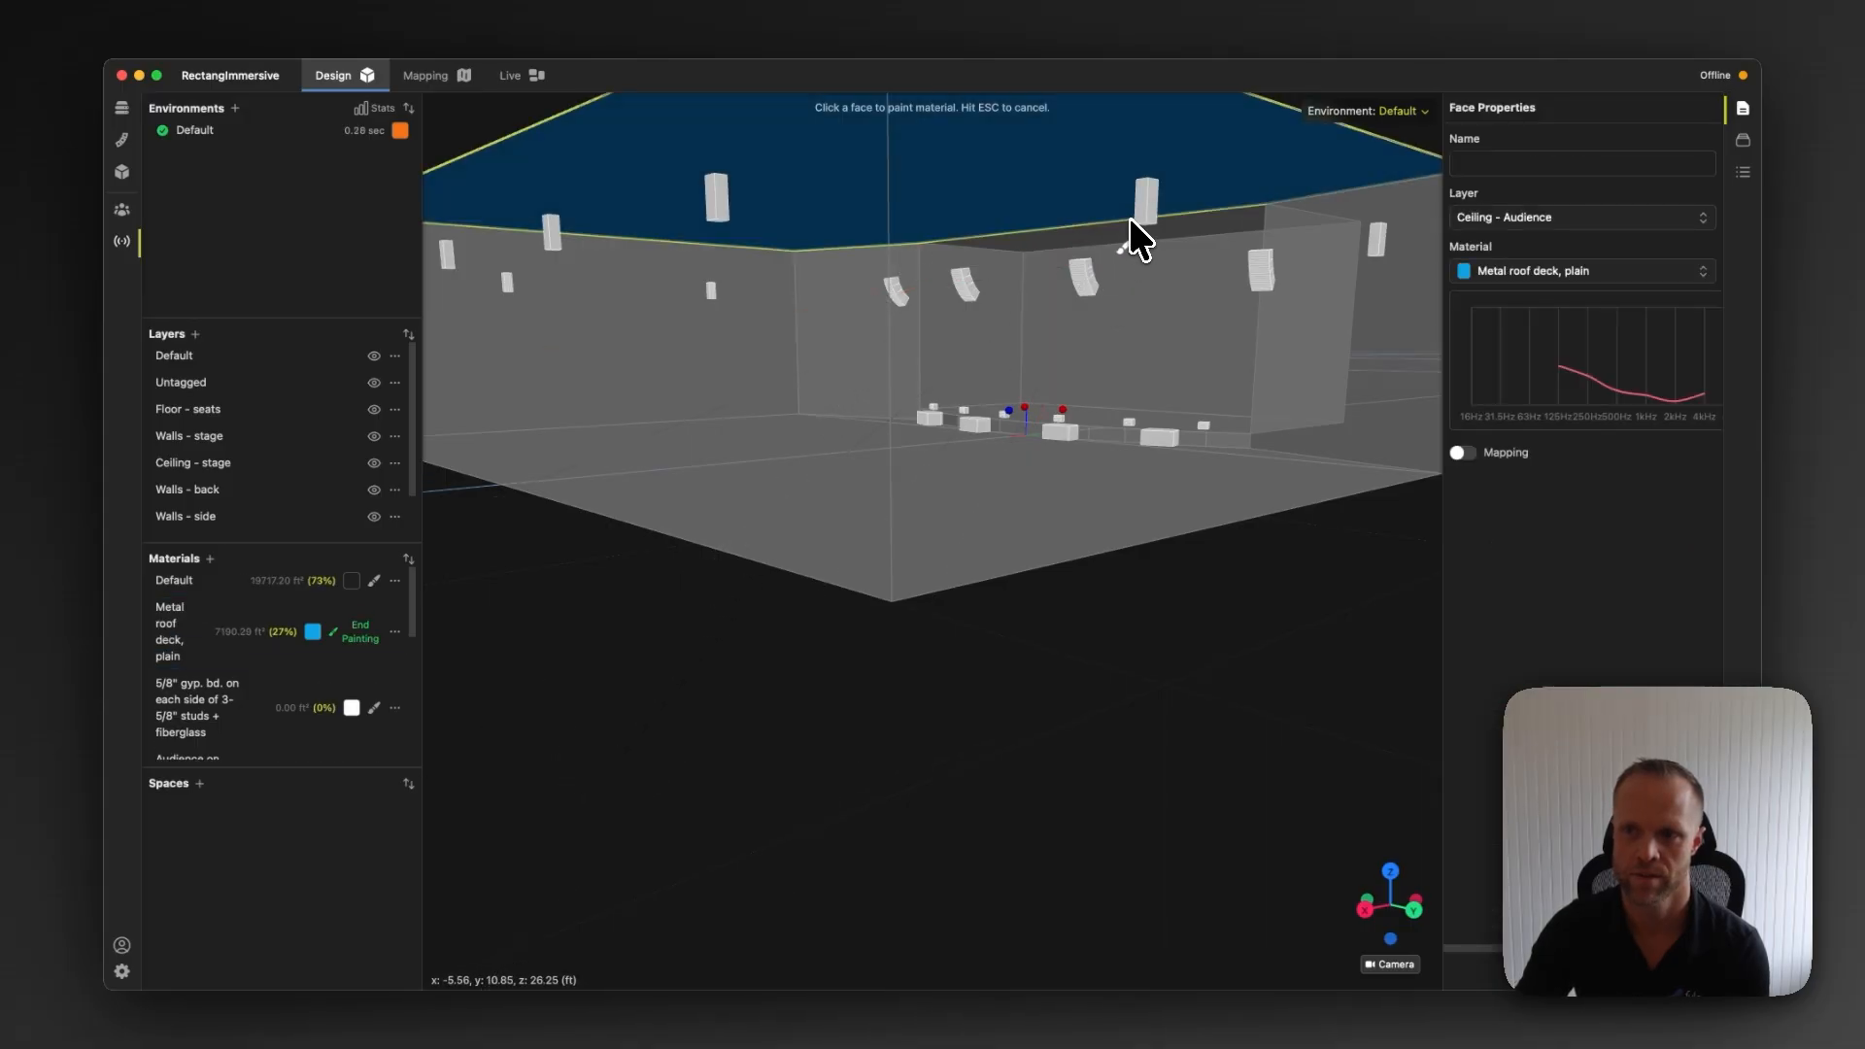
left_click(1128, 233)
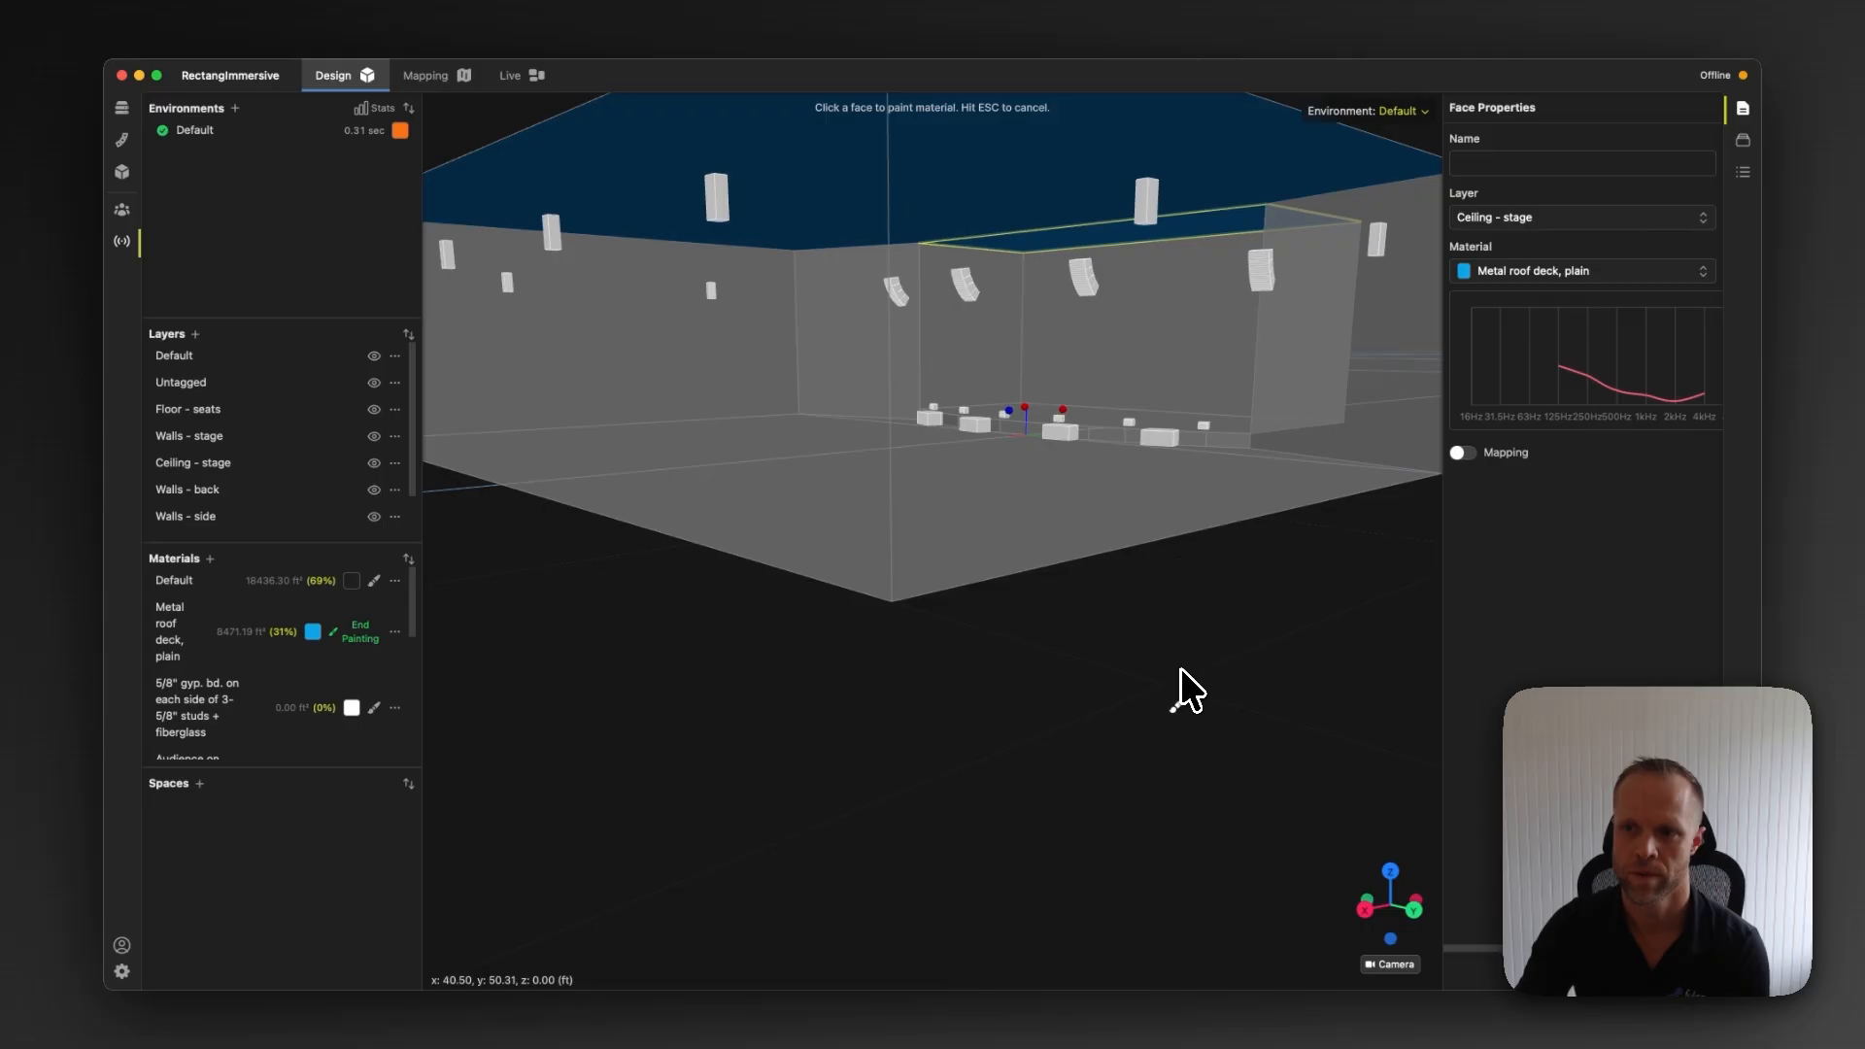
mouse_move(1180, 668)
left_mouse_down()
mouse_move(1104, 698)
mouse_move(1122, 684)
left_mouse_up()
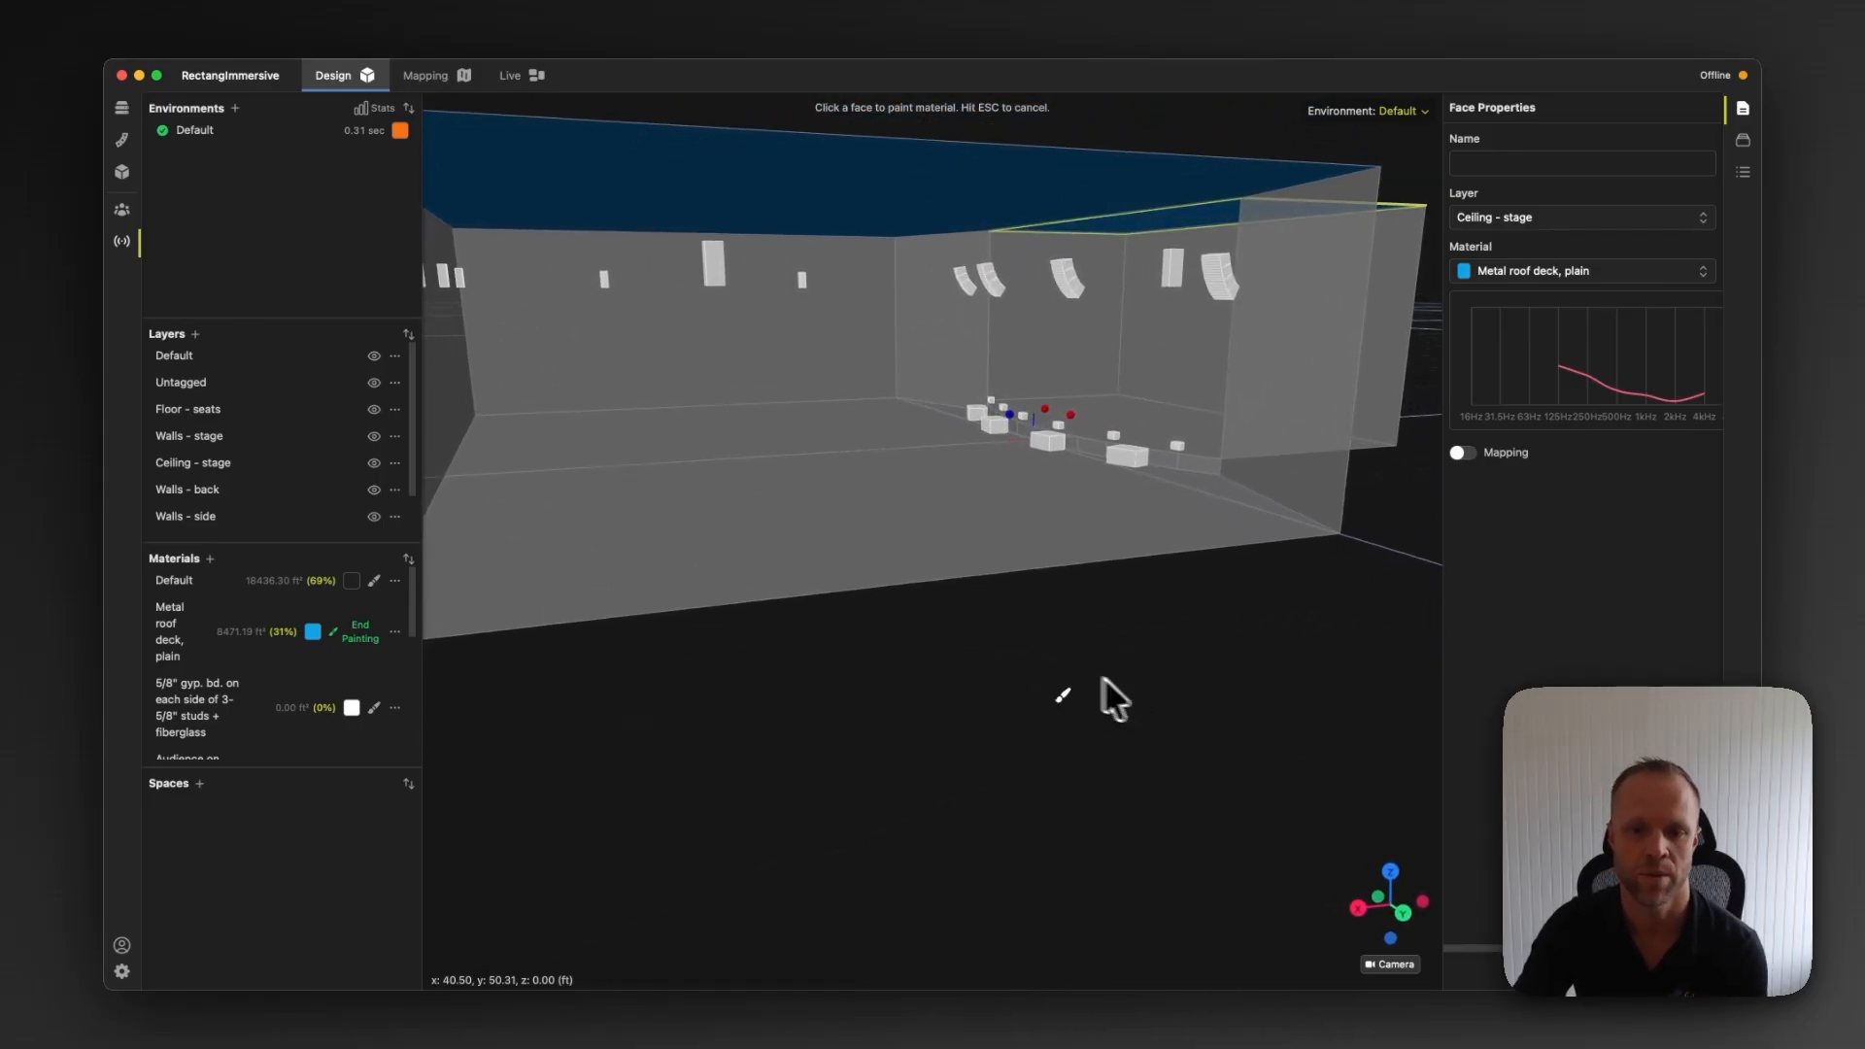
left_click(367, 647)
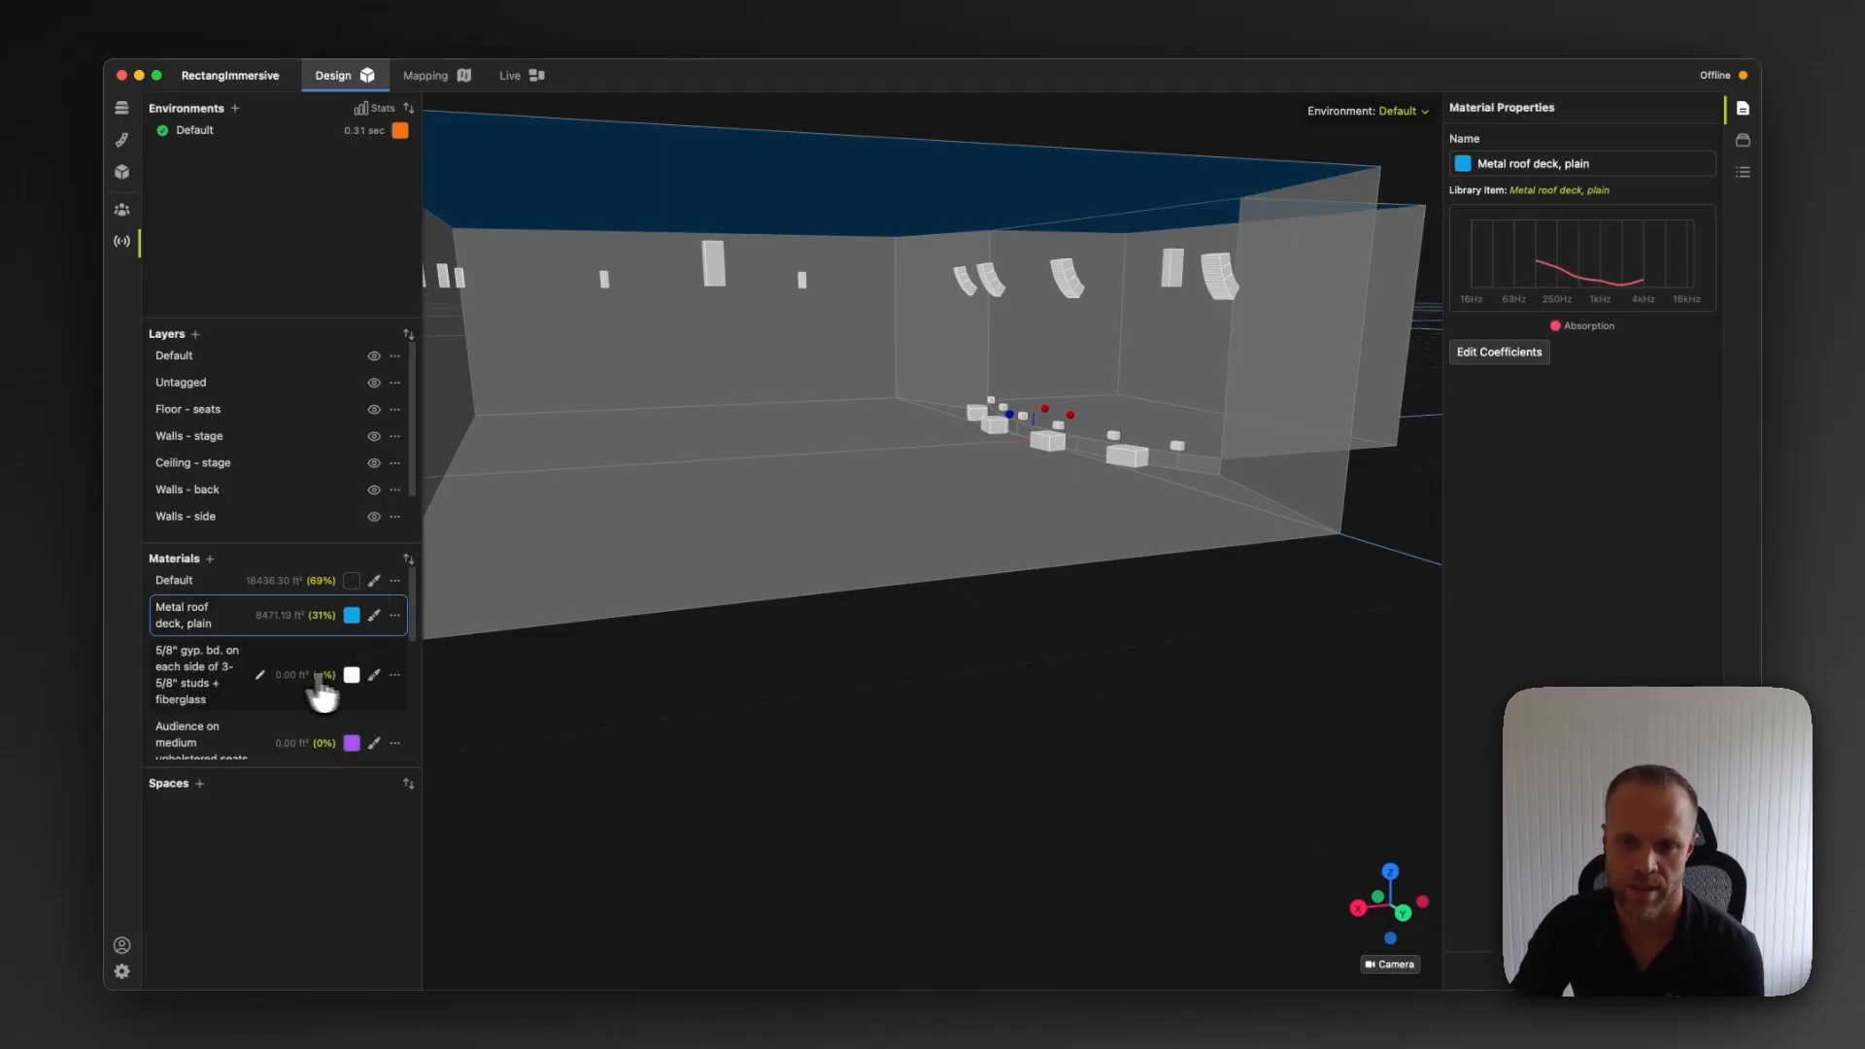
Paint the stage, back and side wall layers with the 5/8" gyp. bd. studs + fiberglass material and colour it green
left_click(374, 674)
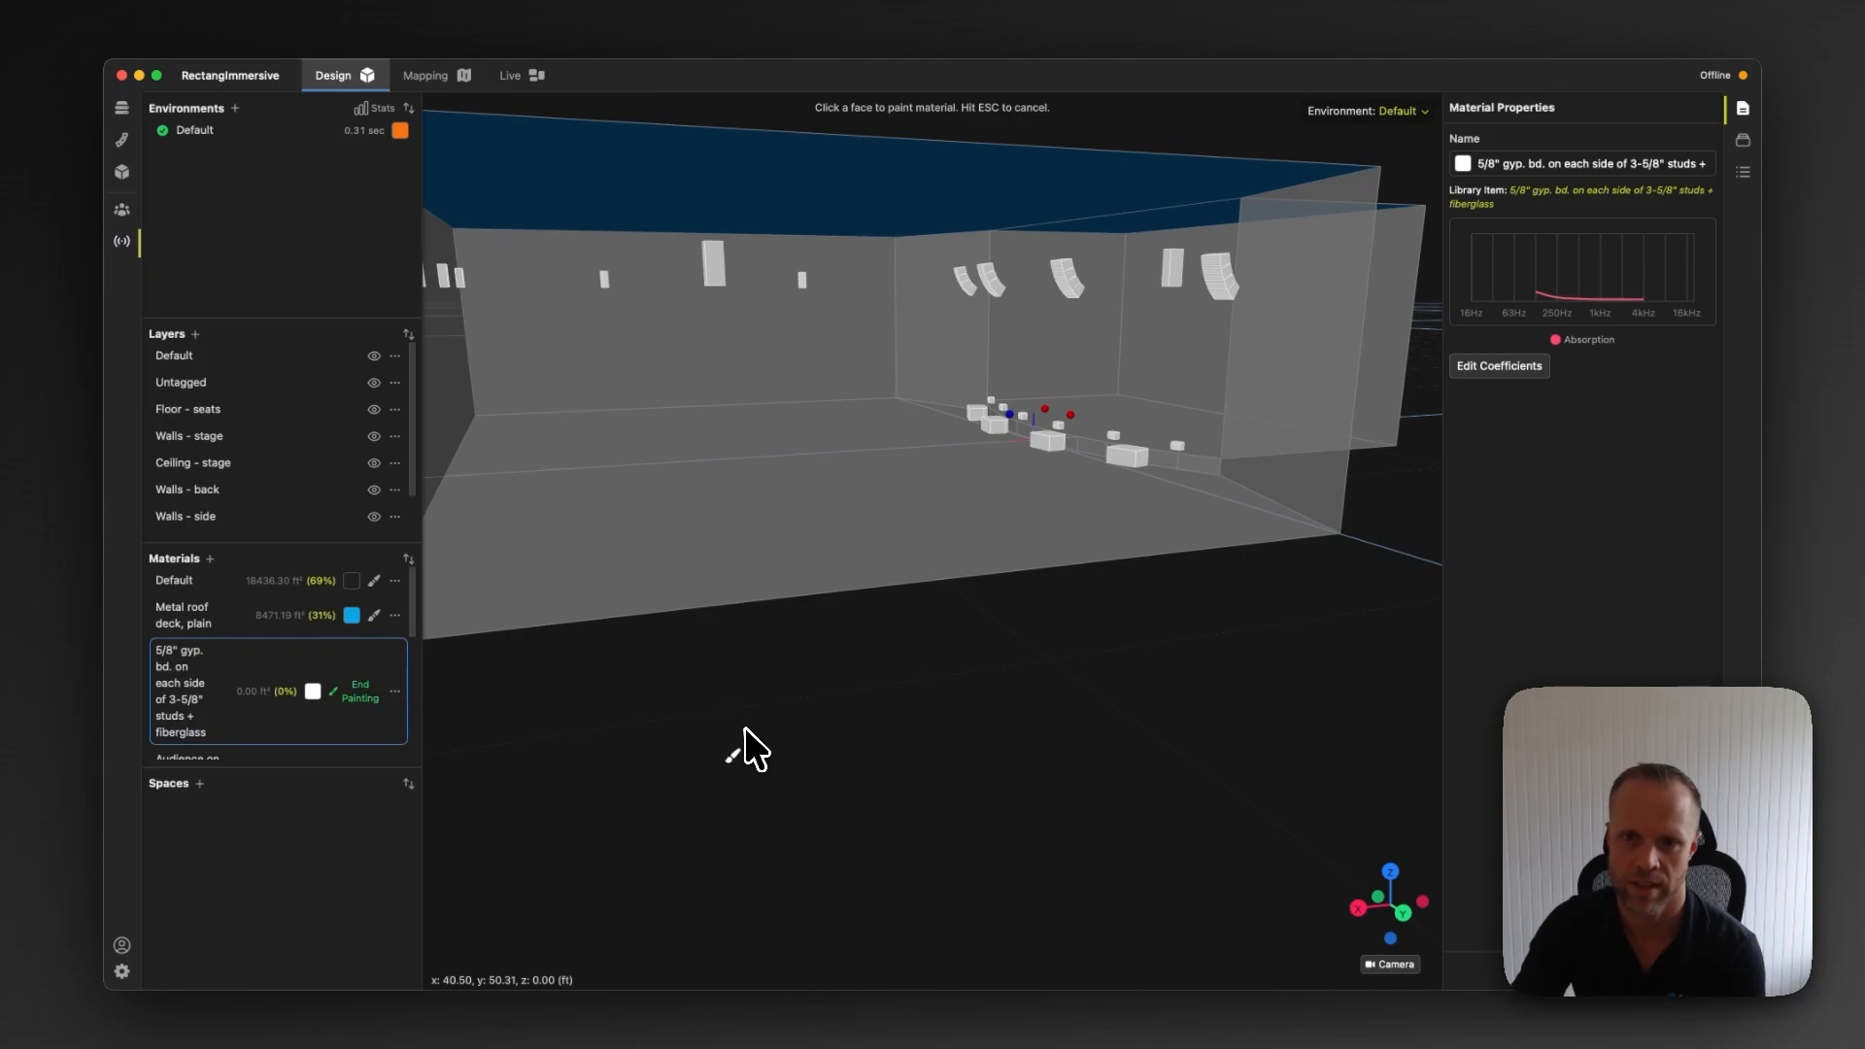
mouse_move(1012, 732)
left_mouse_down()
mouse_move(879, 744)
mouse_move(907, 725)
mouse_move(1009, 728)
left_mouse_up()
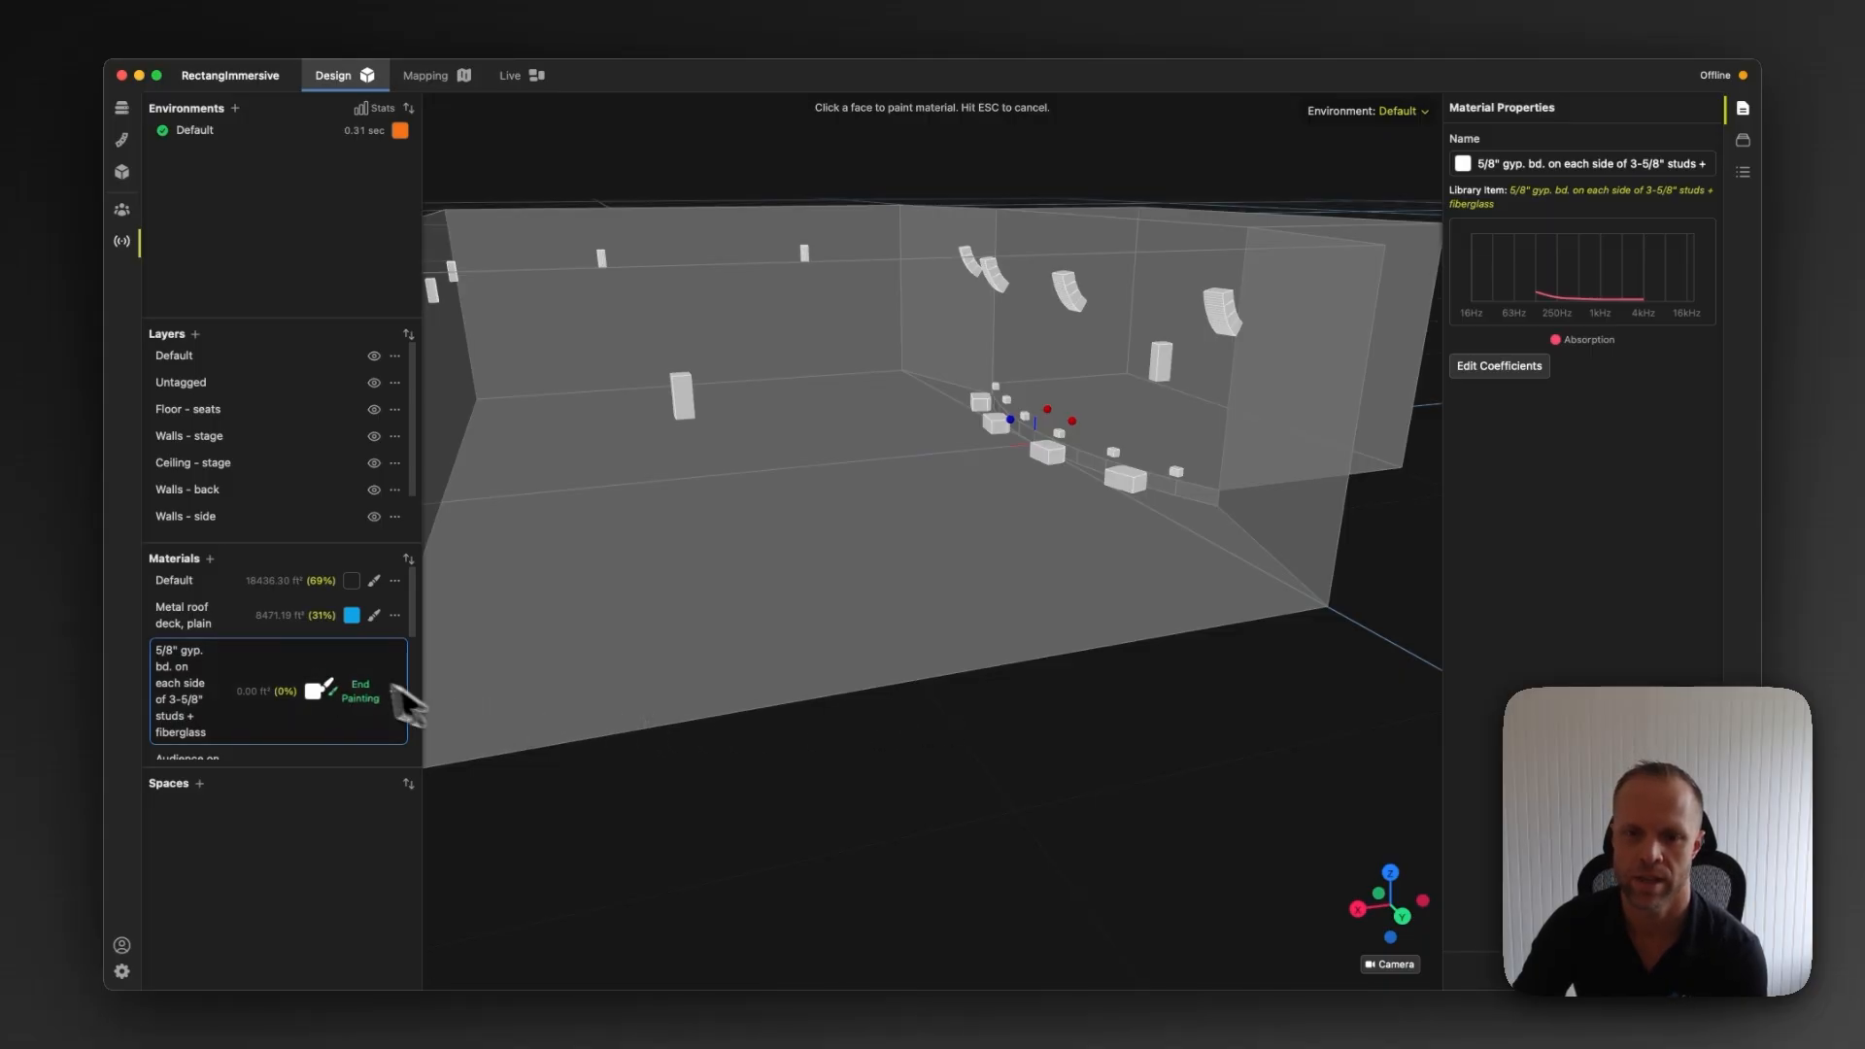
left_click(261, 440)
left_click(258, 491)
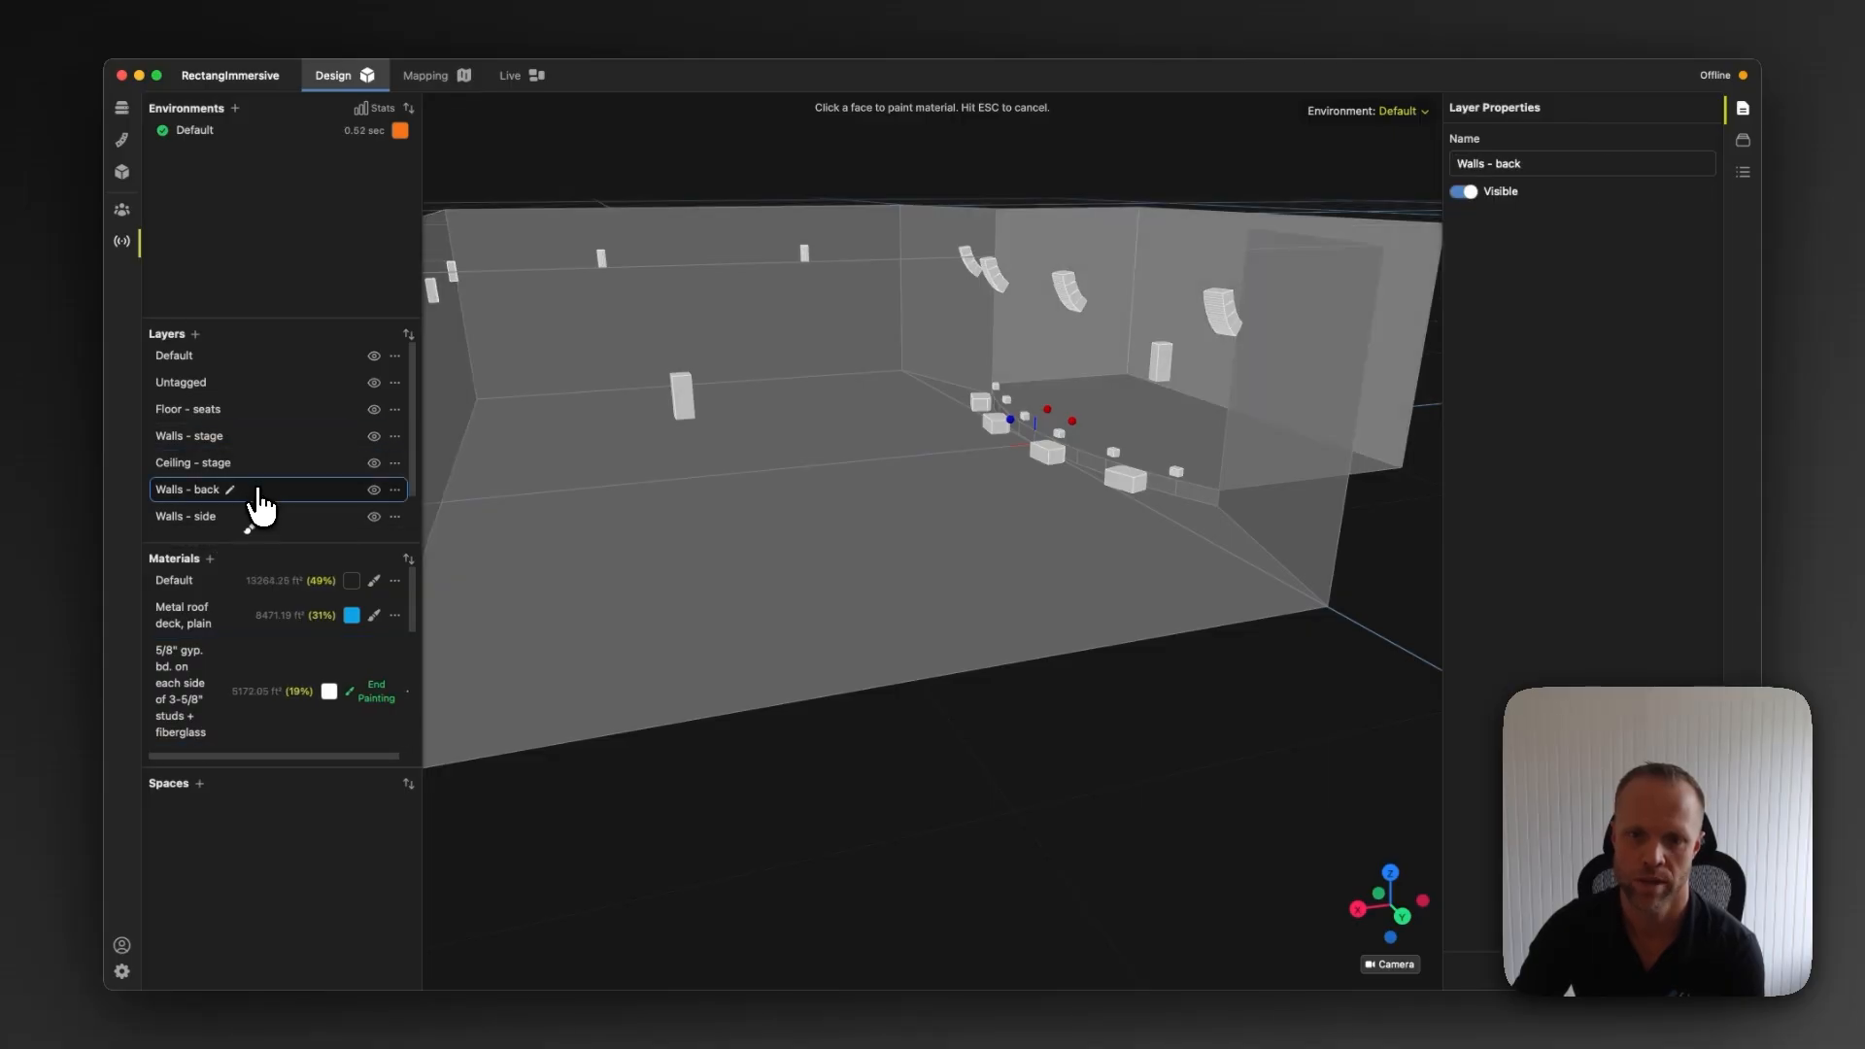
left_click(257, 520)
mouse_move(845, 749)
left_mouse_down()
mouse_move(912, 833)
mouse_move(960, 808)
left_mouse_up()
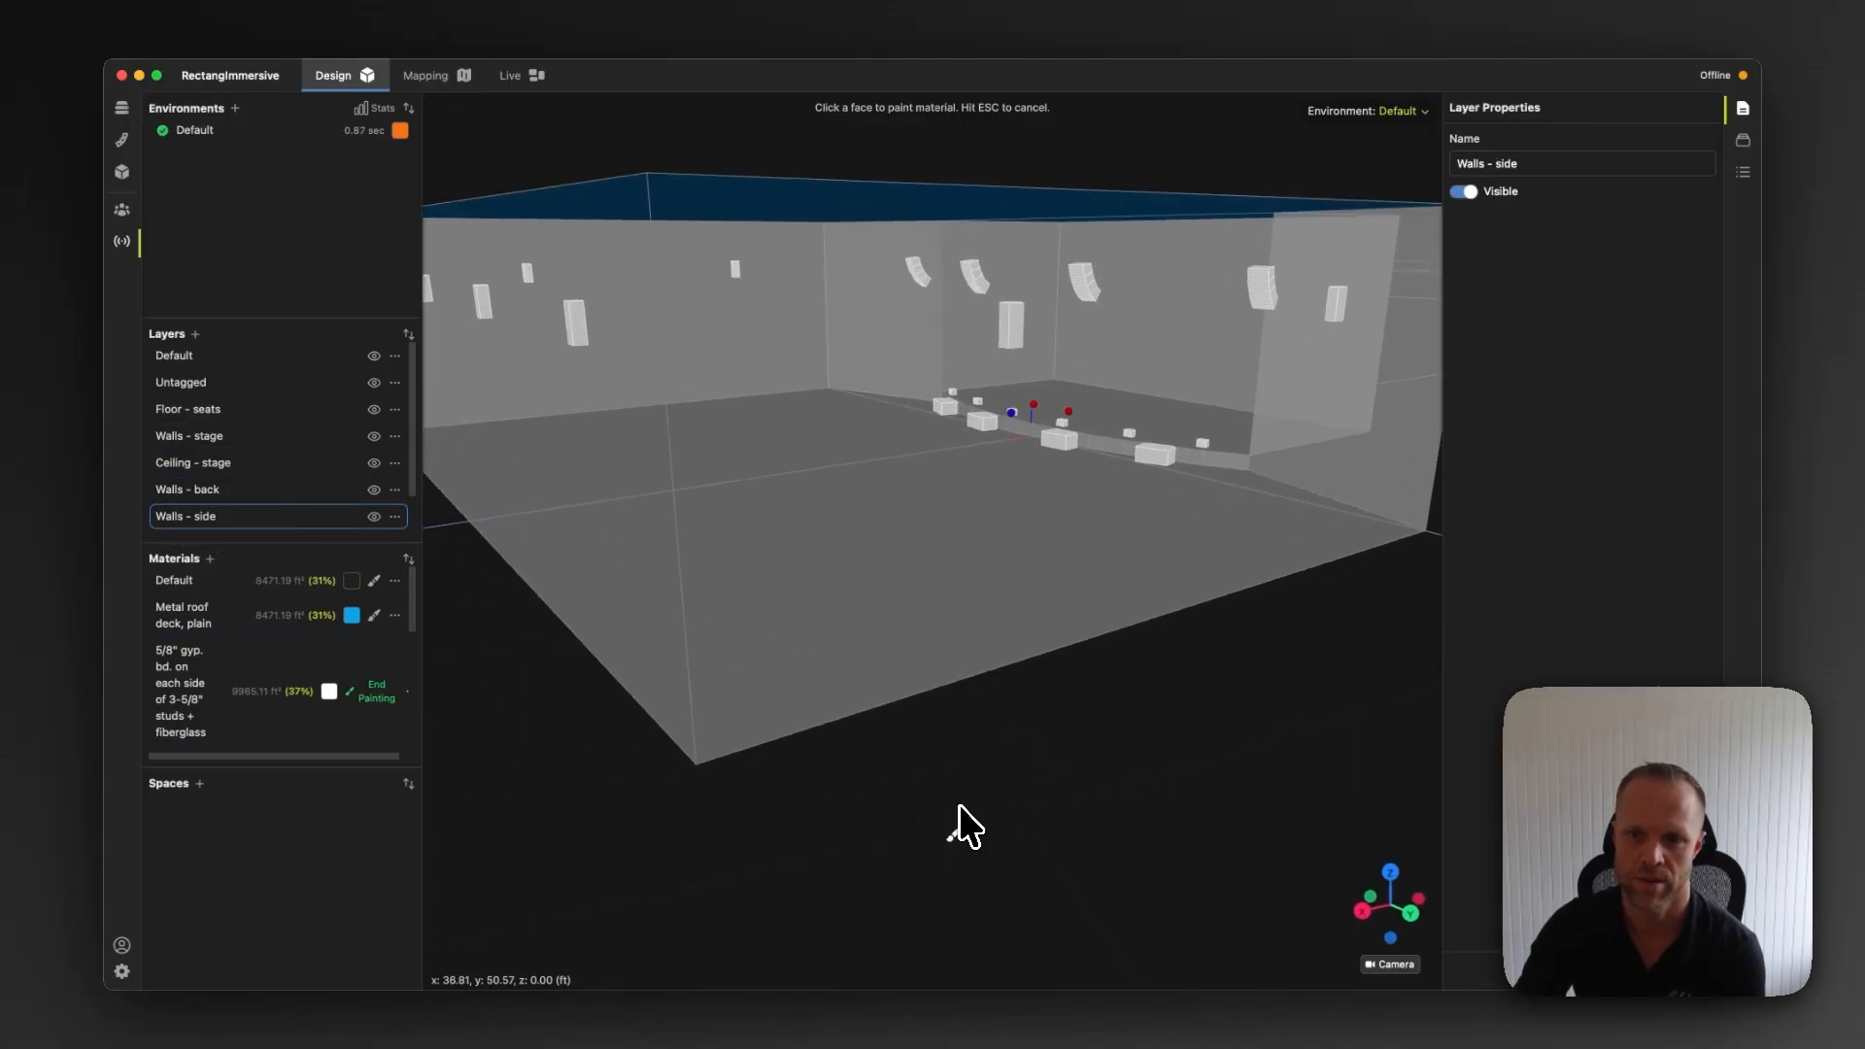
left_click(380, 715)
left_click(352, 685)
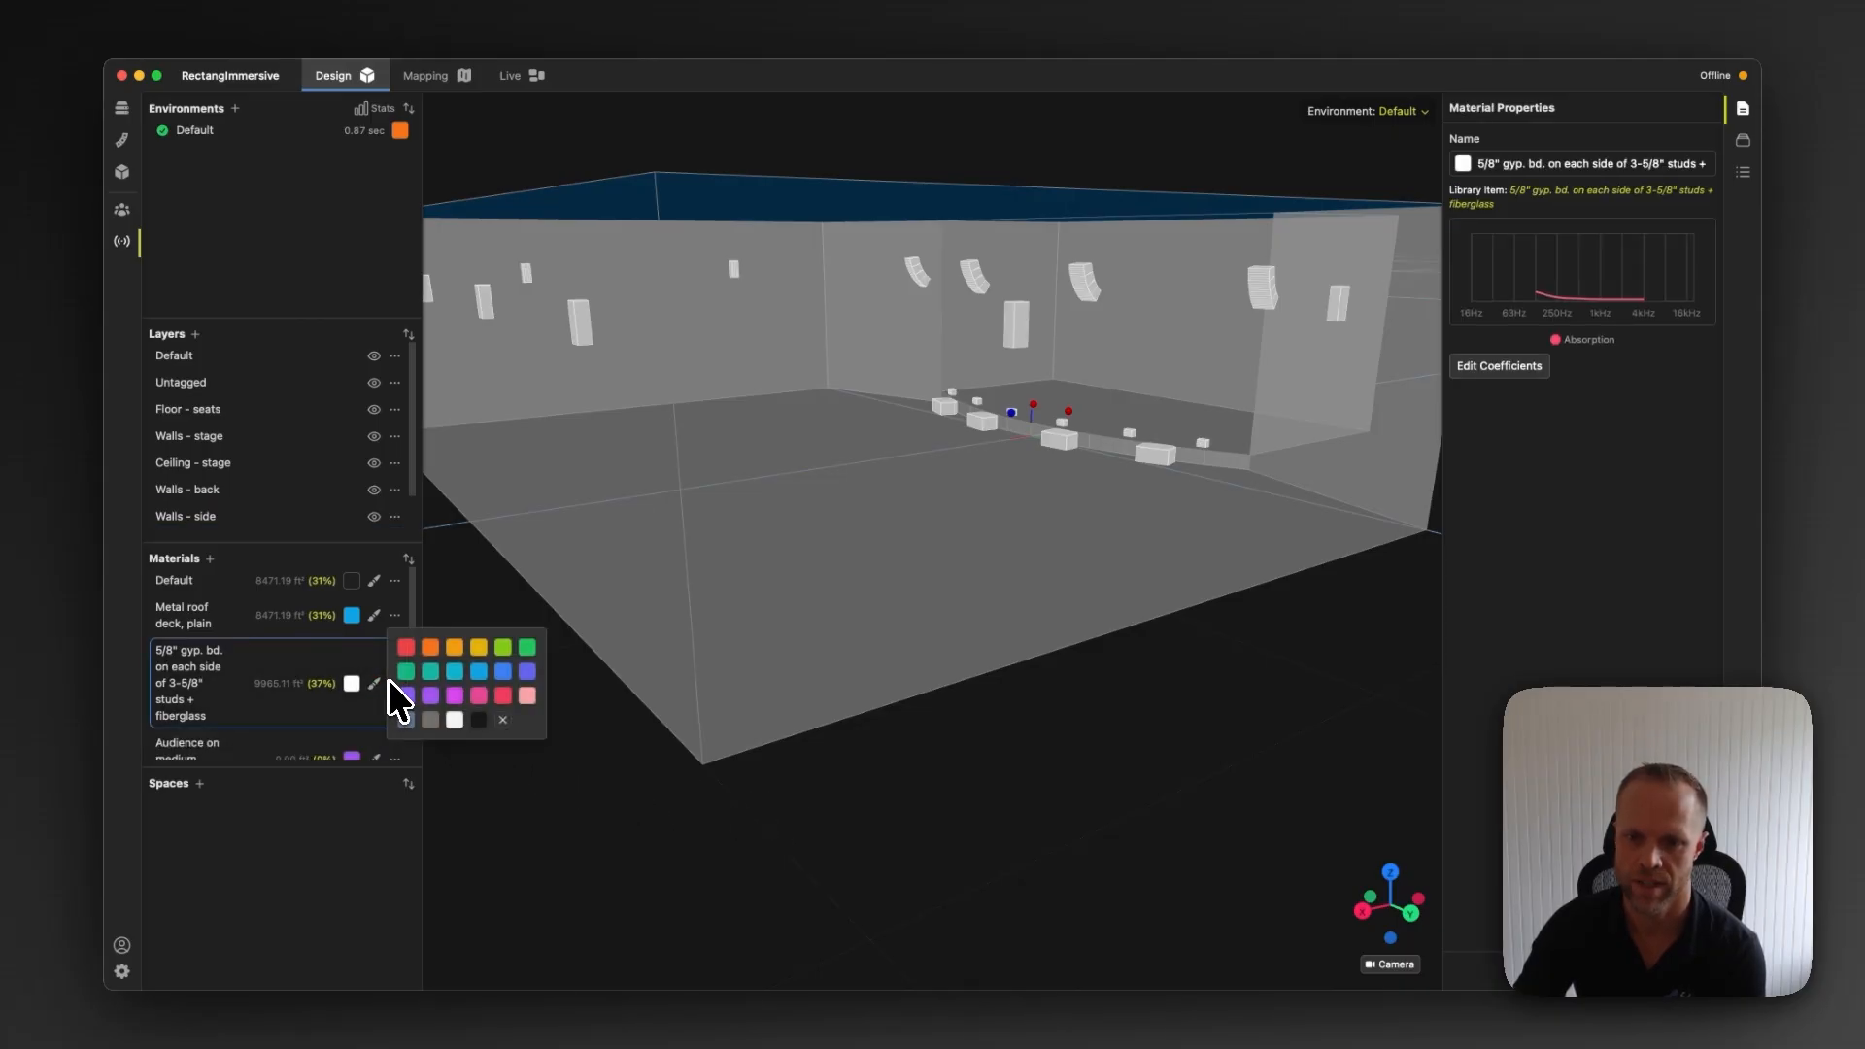
left_click(406, 673)
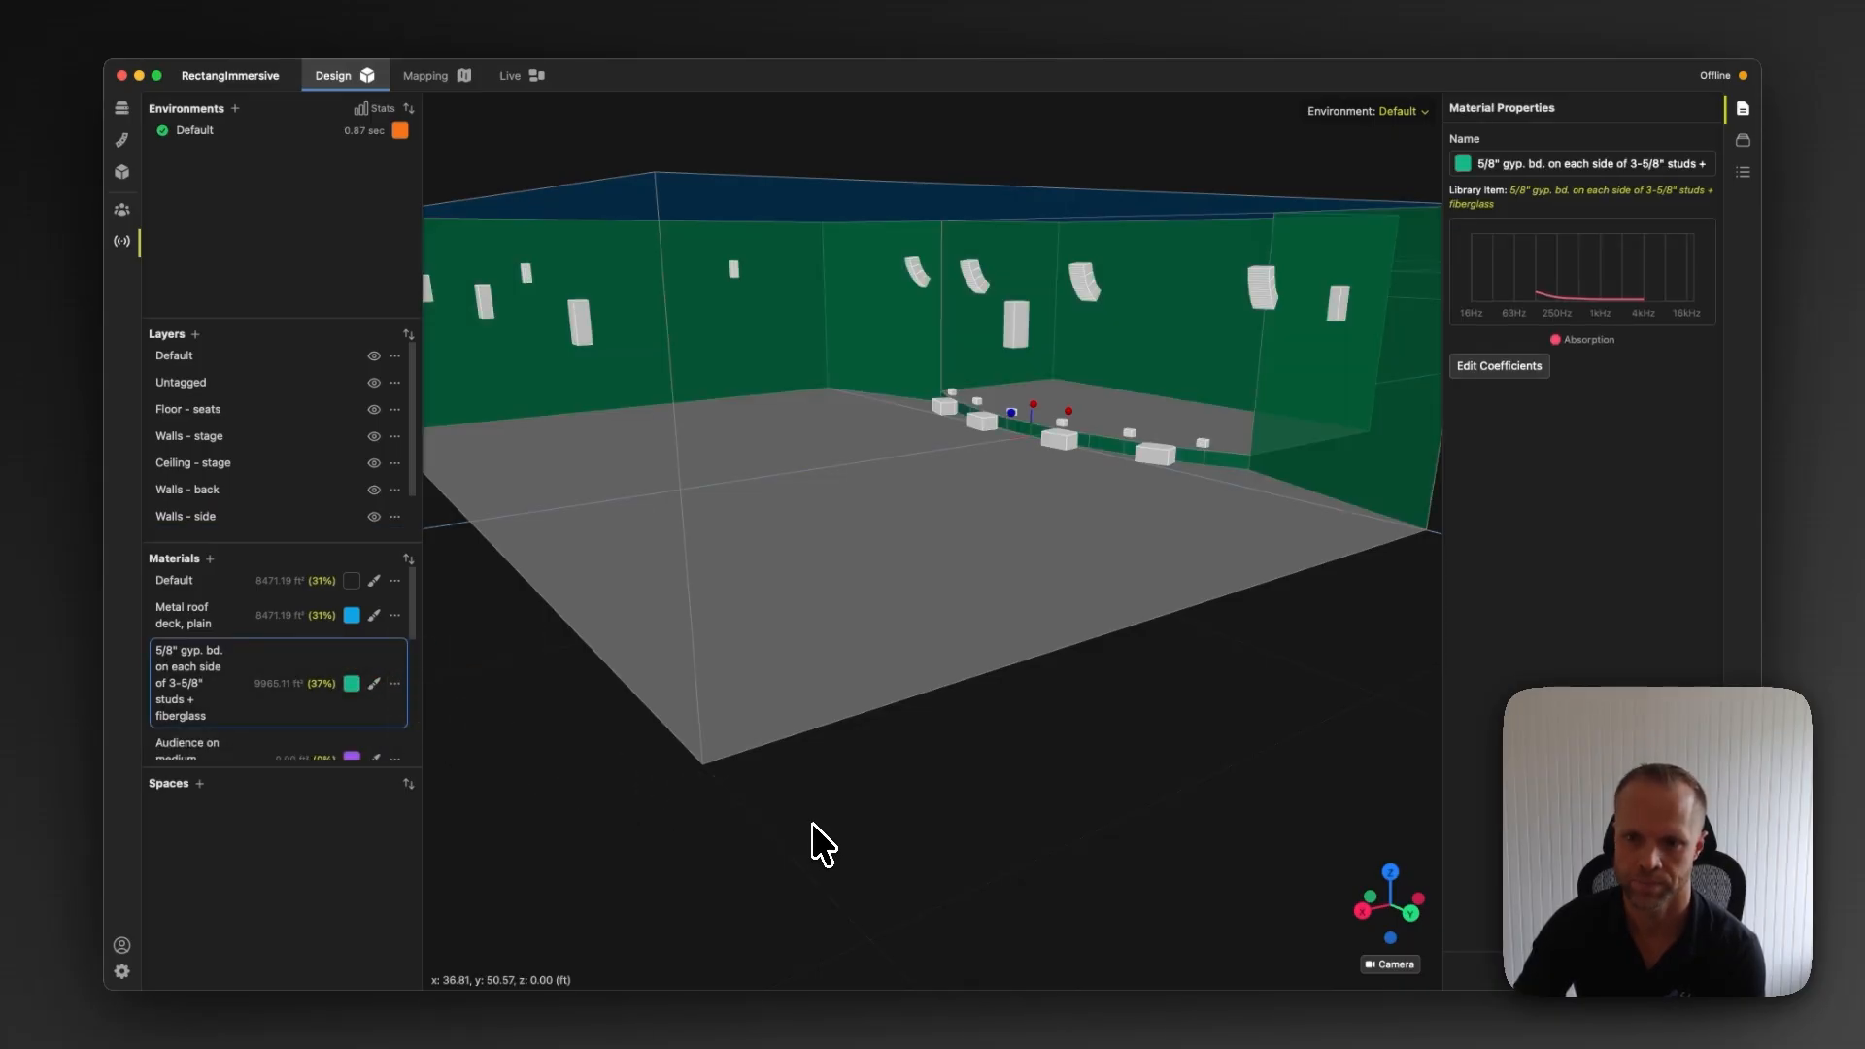
Paint the seating floor with the Audience on medium upholstered seats material
scroll(306, 738, "down", 3)
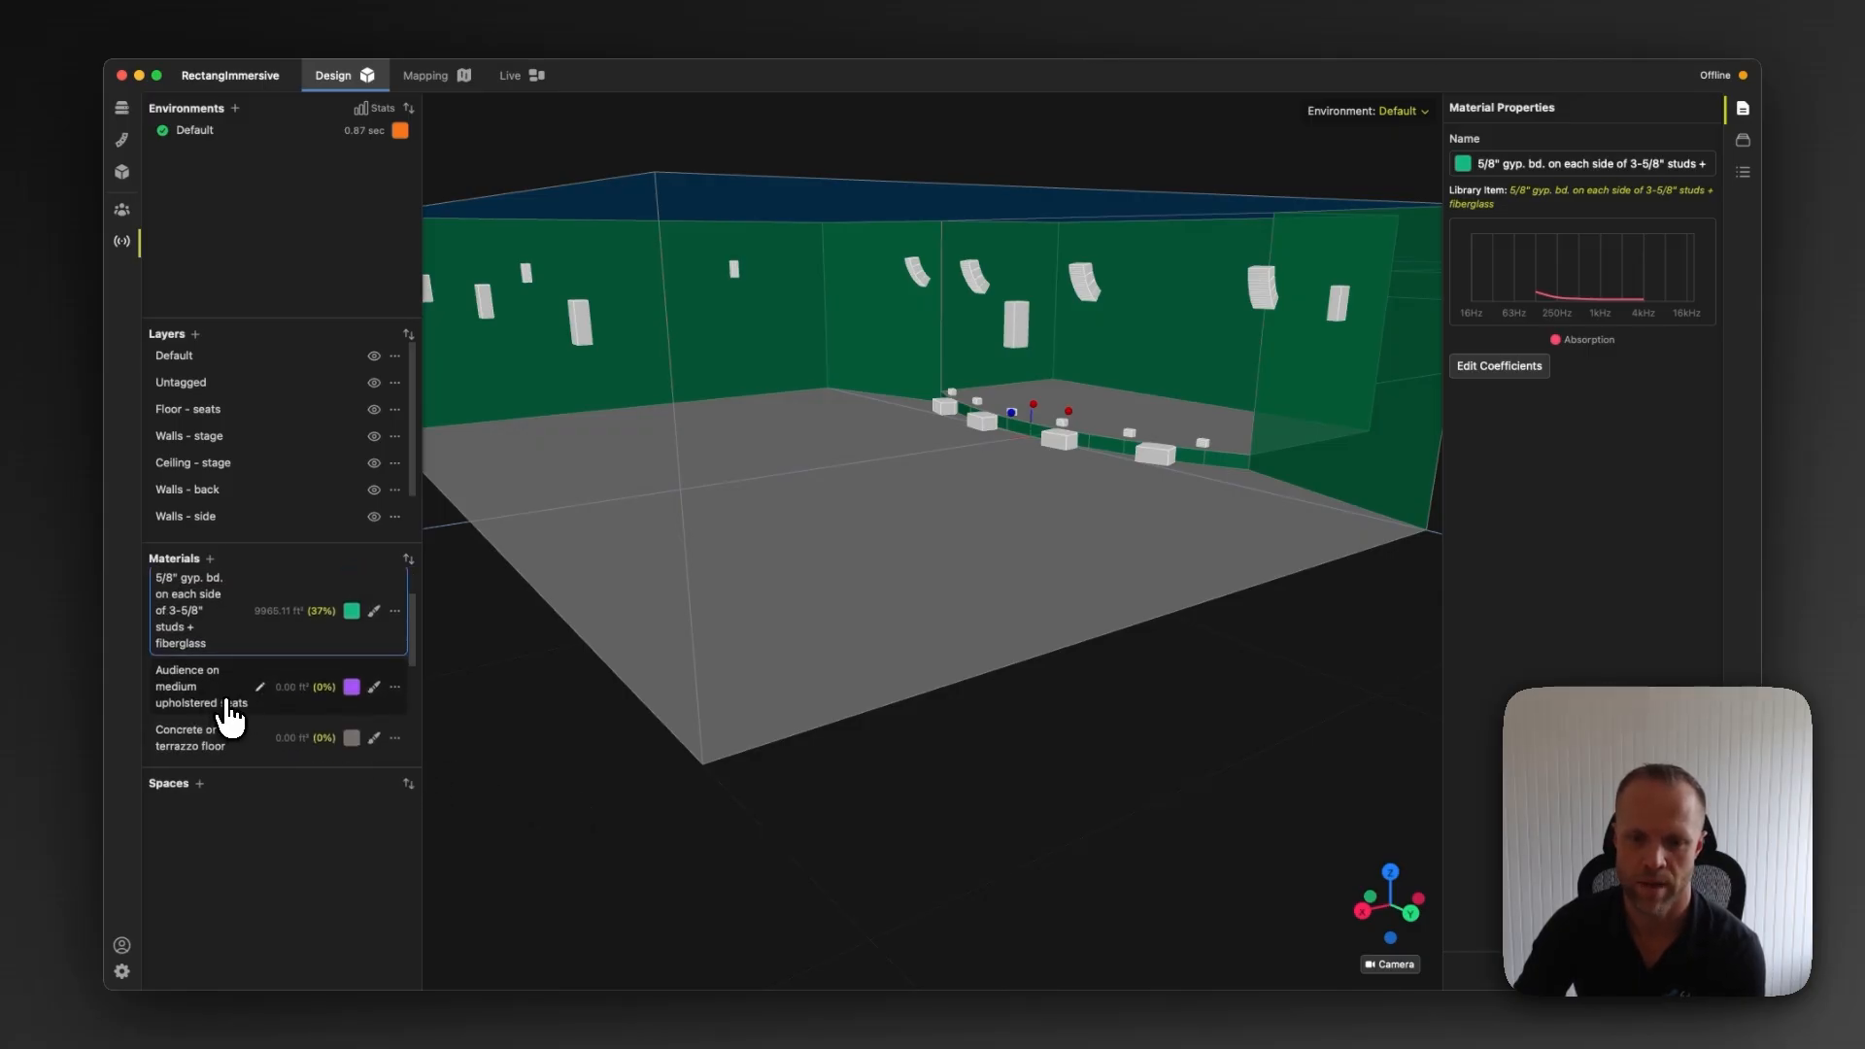
left_click(374, 689)
left_click(793, 544)
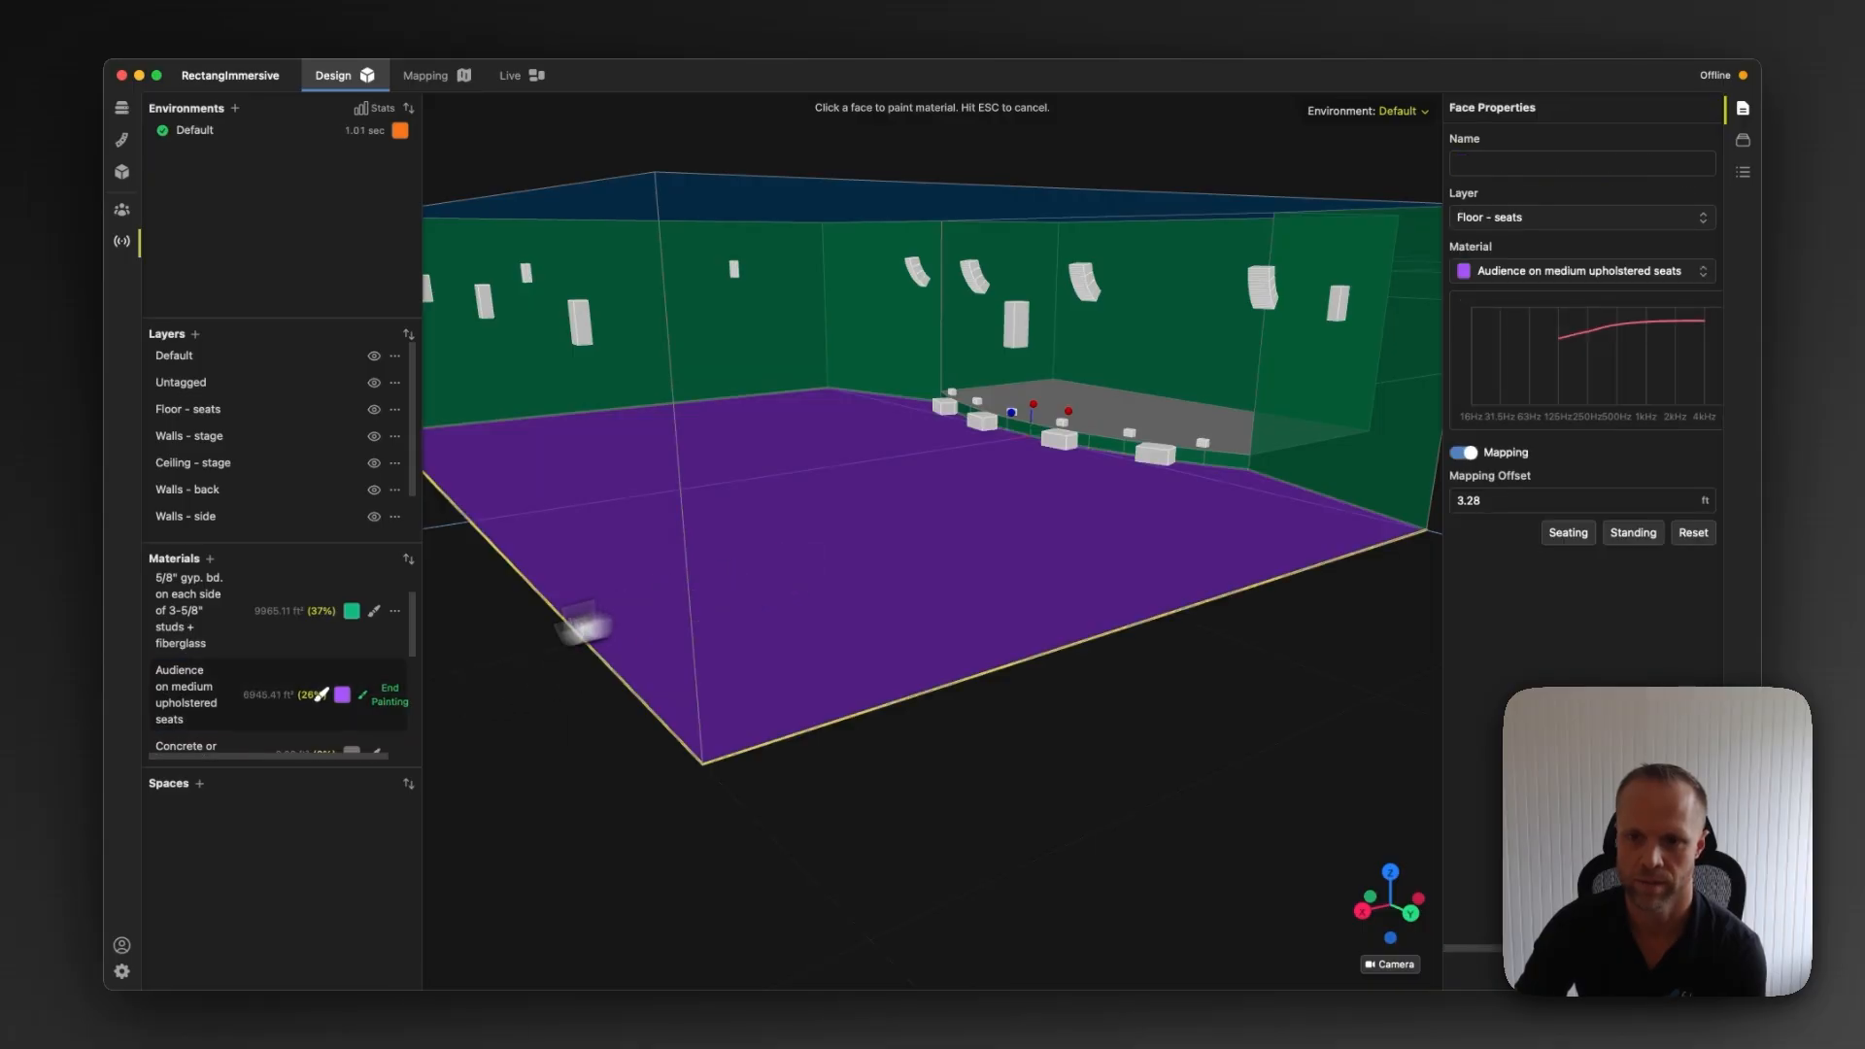
left_click(375, 703)
Paint the stage floor with the Concrete or terrazzo floor material
scroll(369, 710, "down", 2)
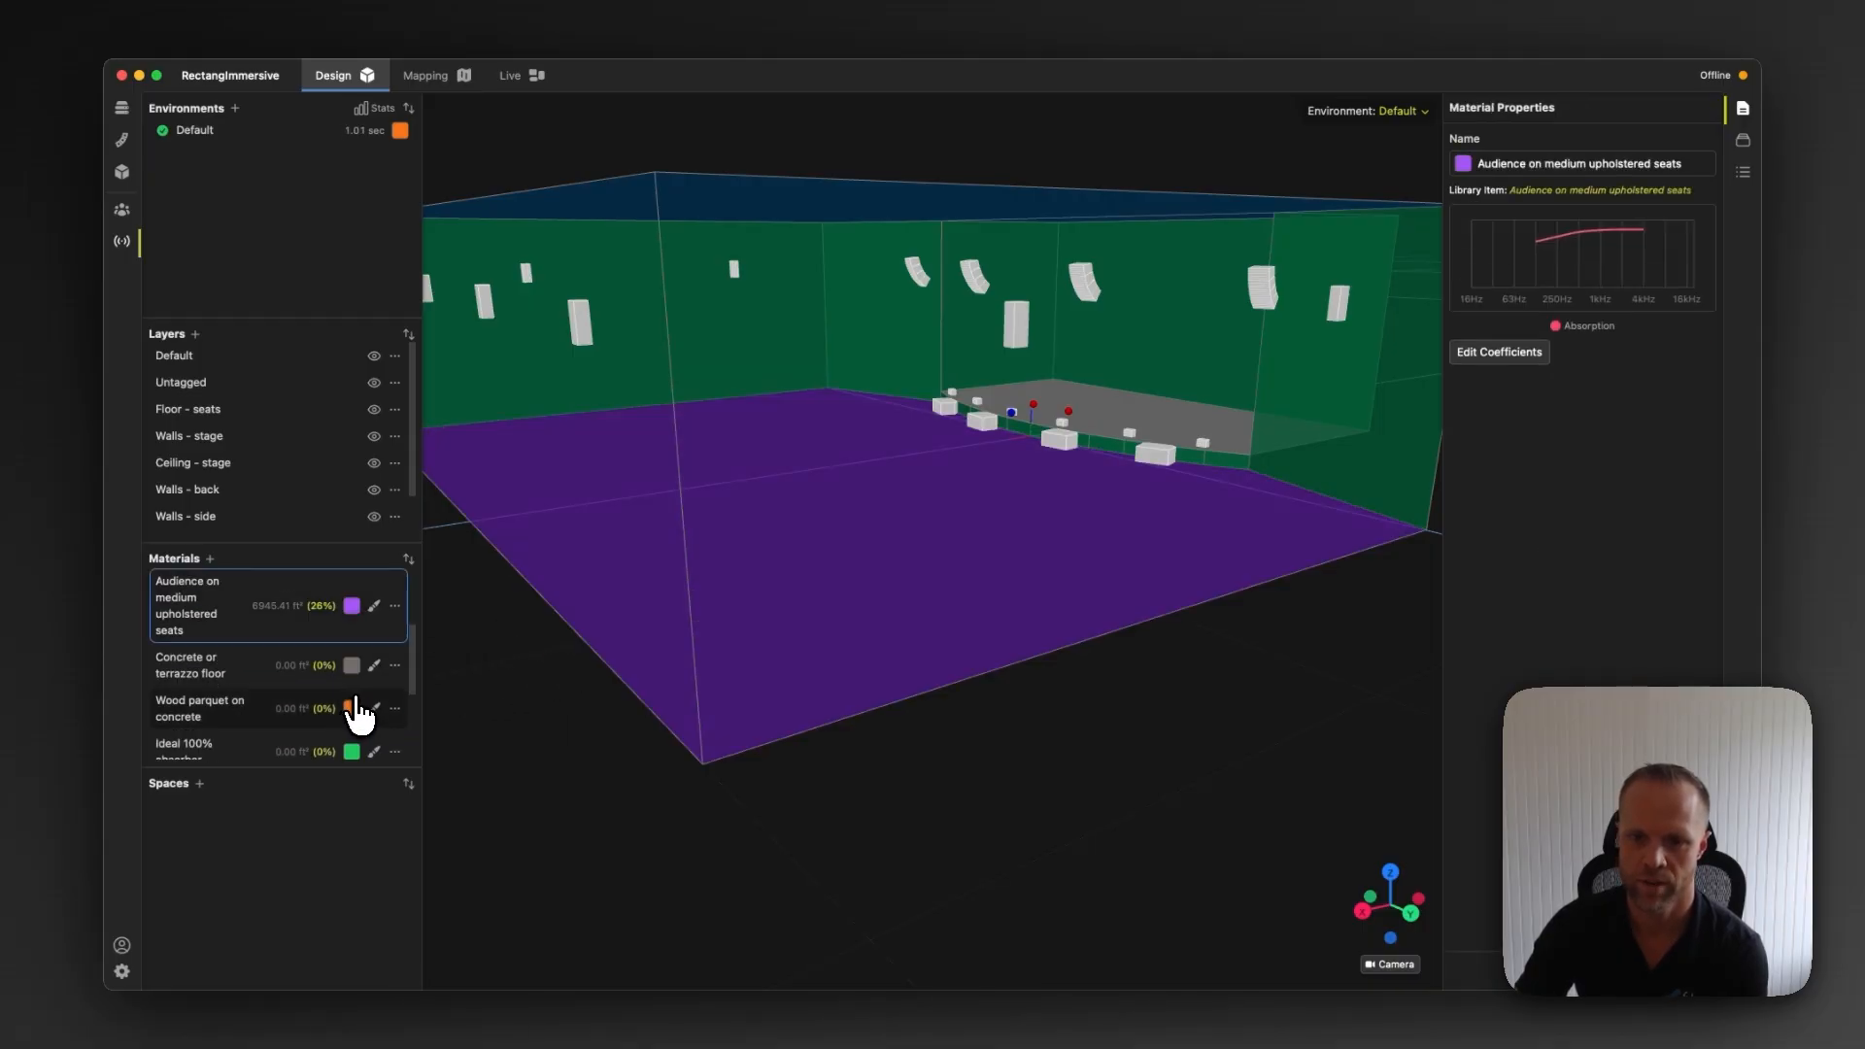
left_click(374, 666)
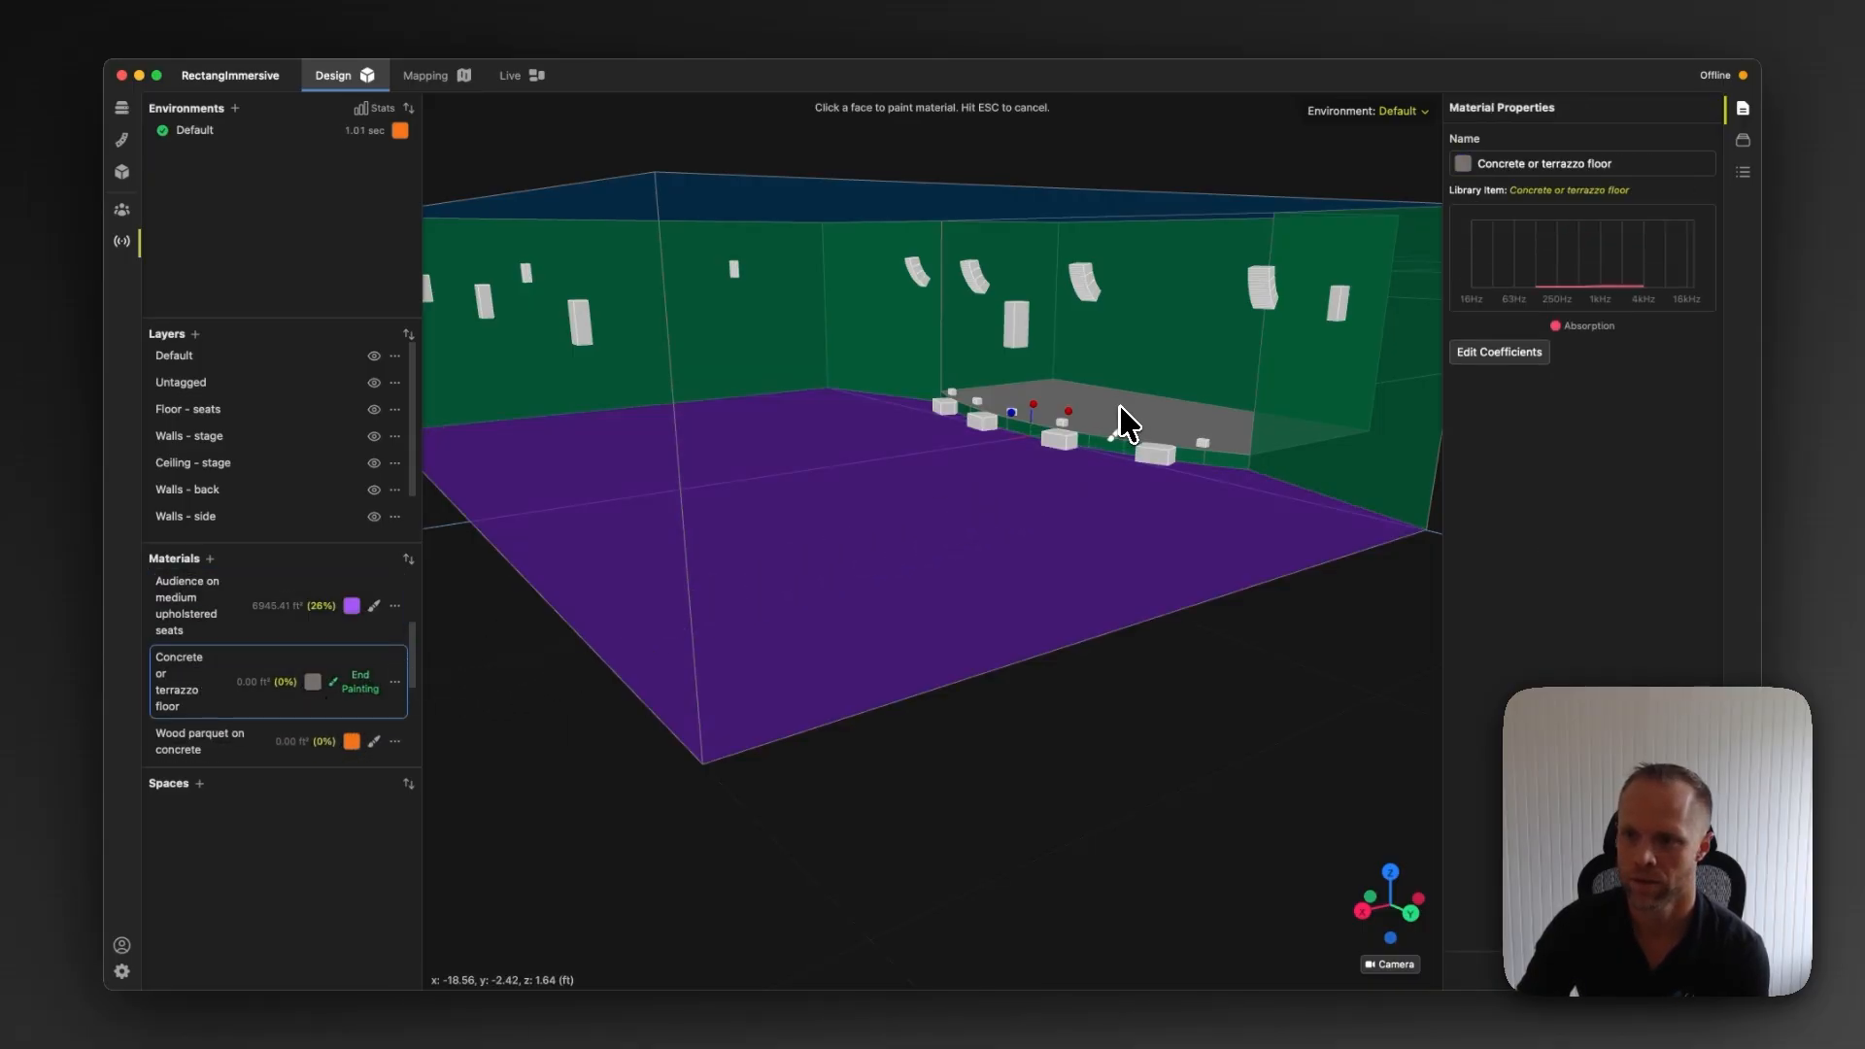
left_click(1119, 405)
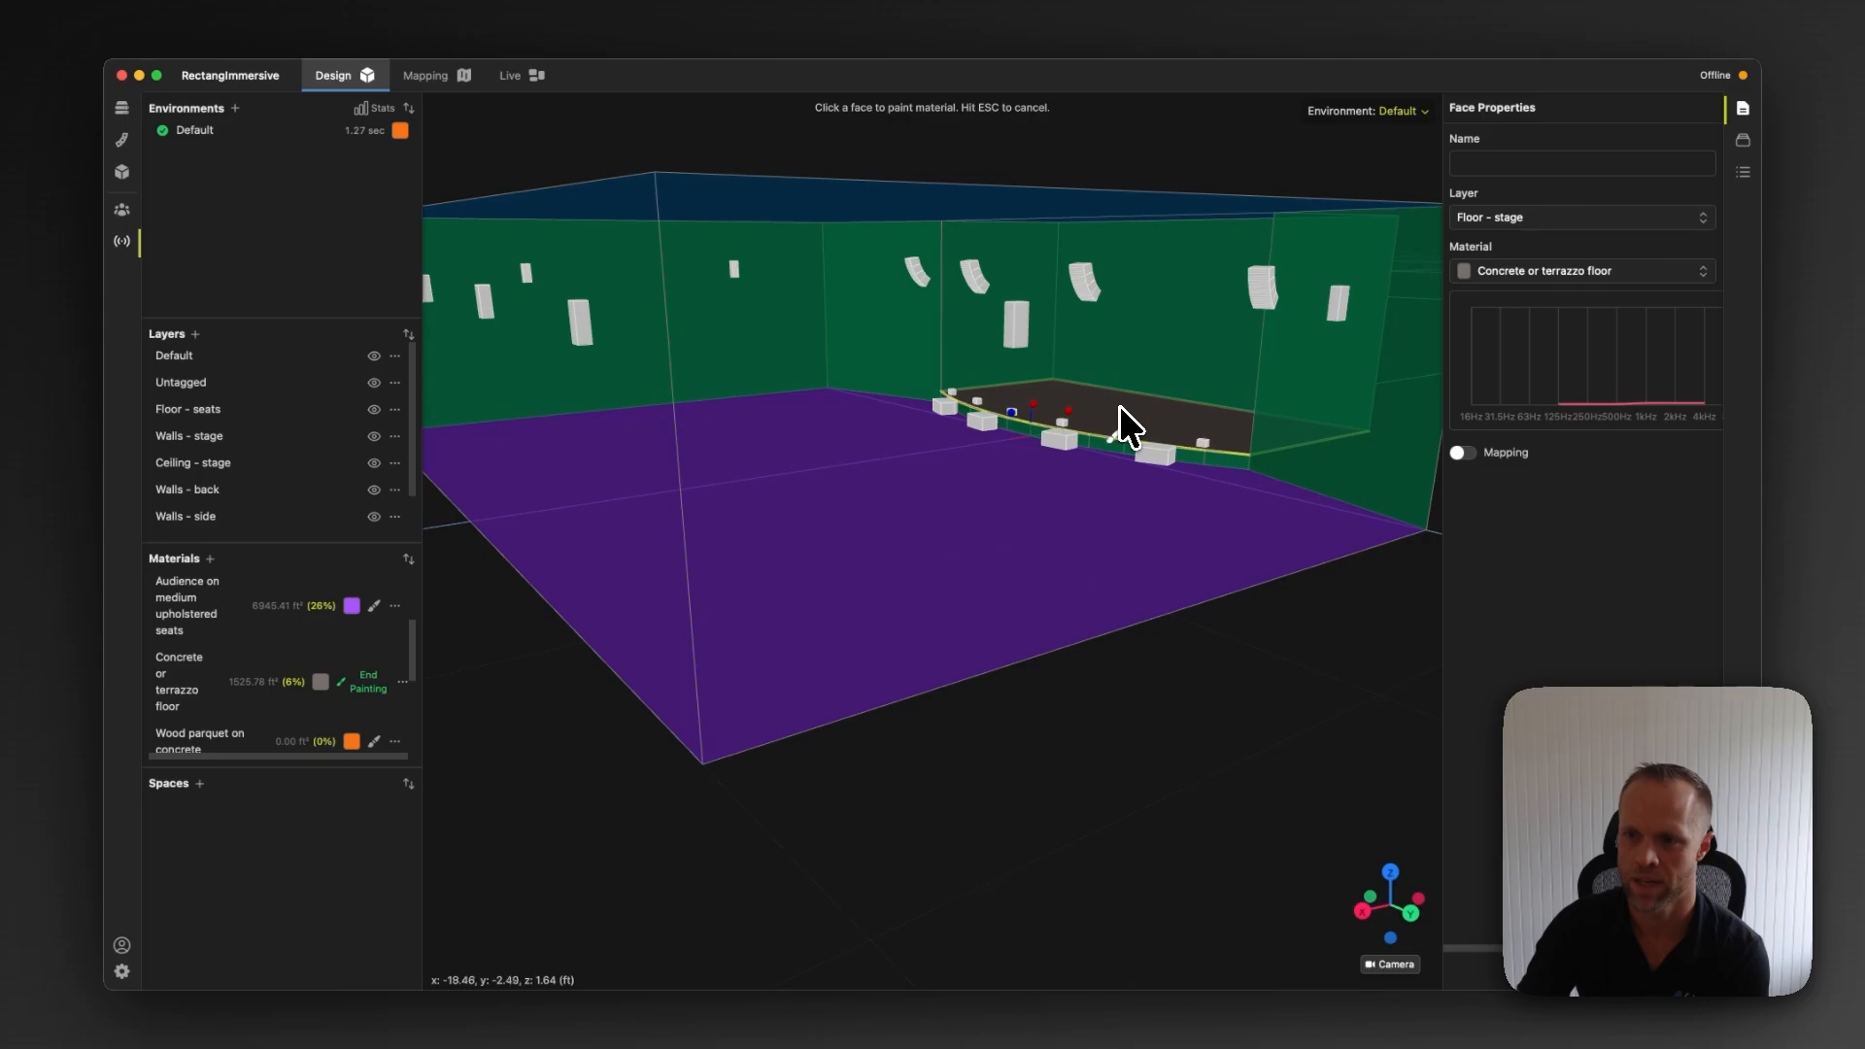
left_click(372, 688)
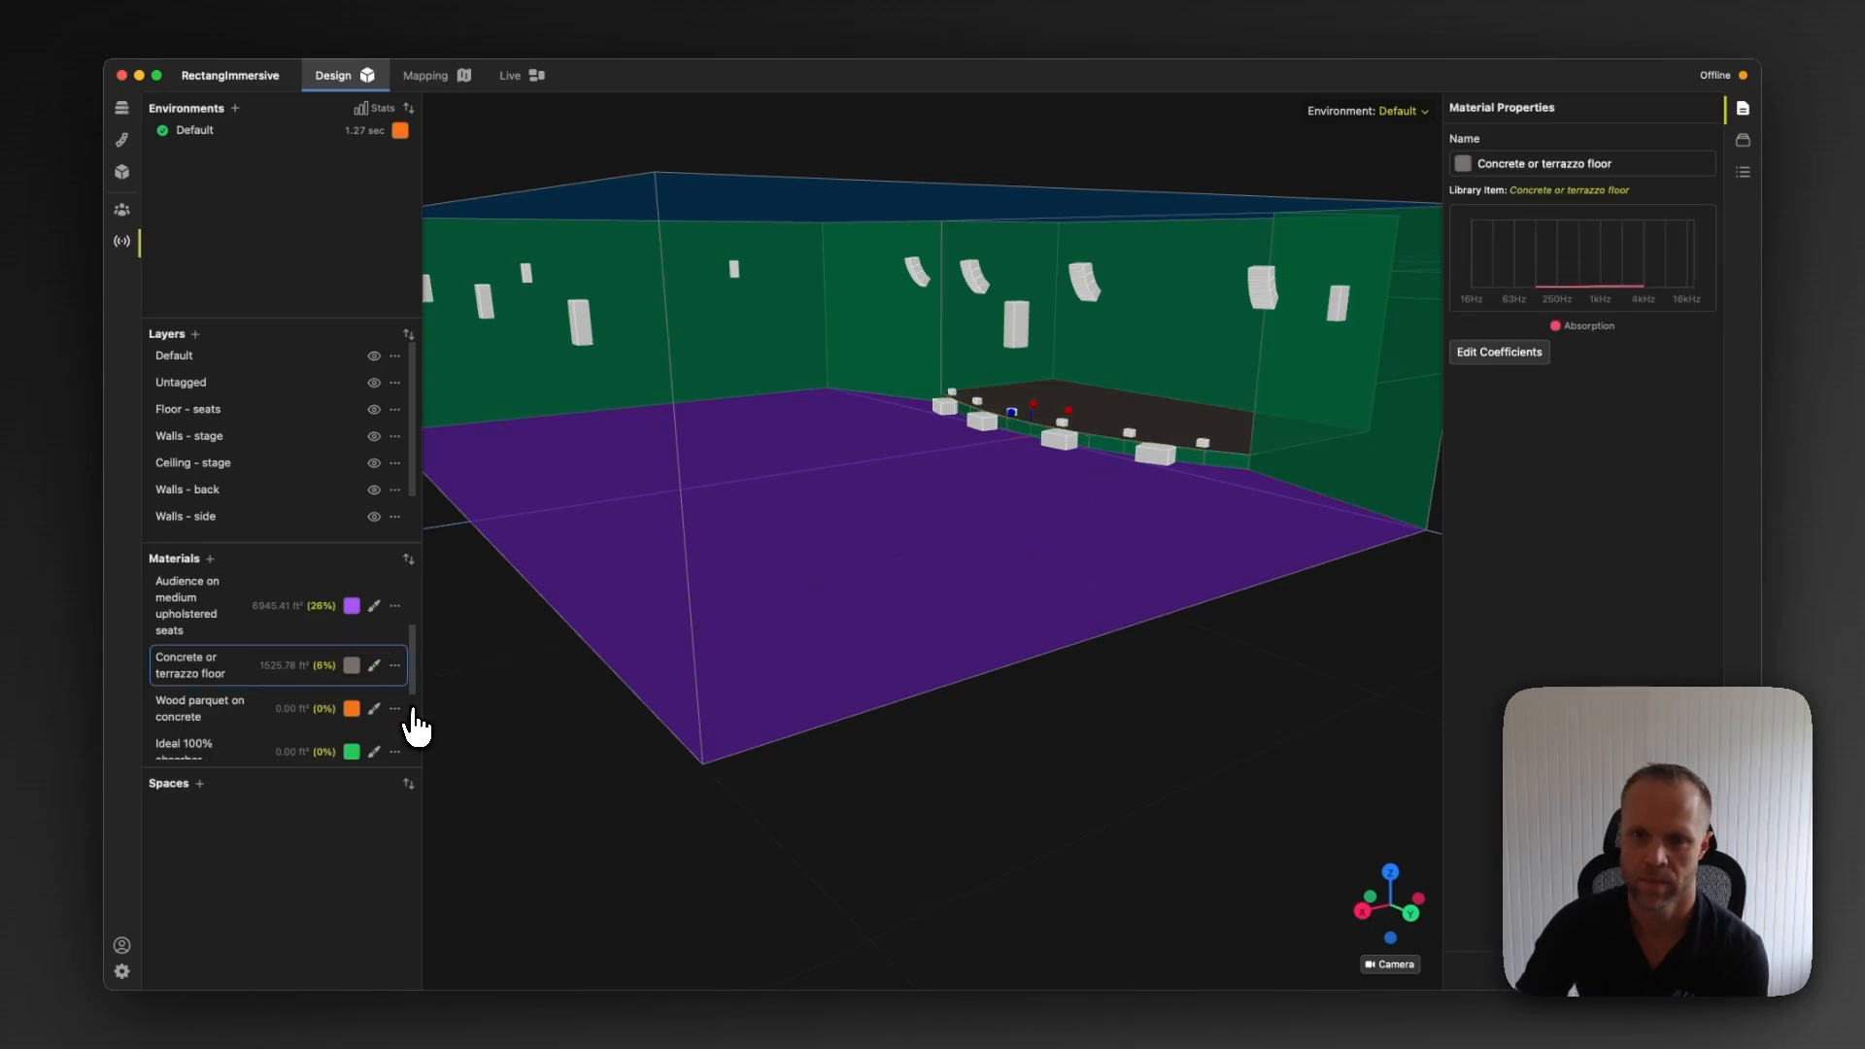
Open the statistical acoustics for the Default environment to review its Eyring reverberation time
left_click(248, 148)
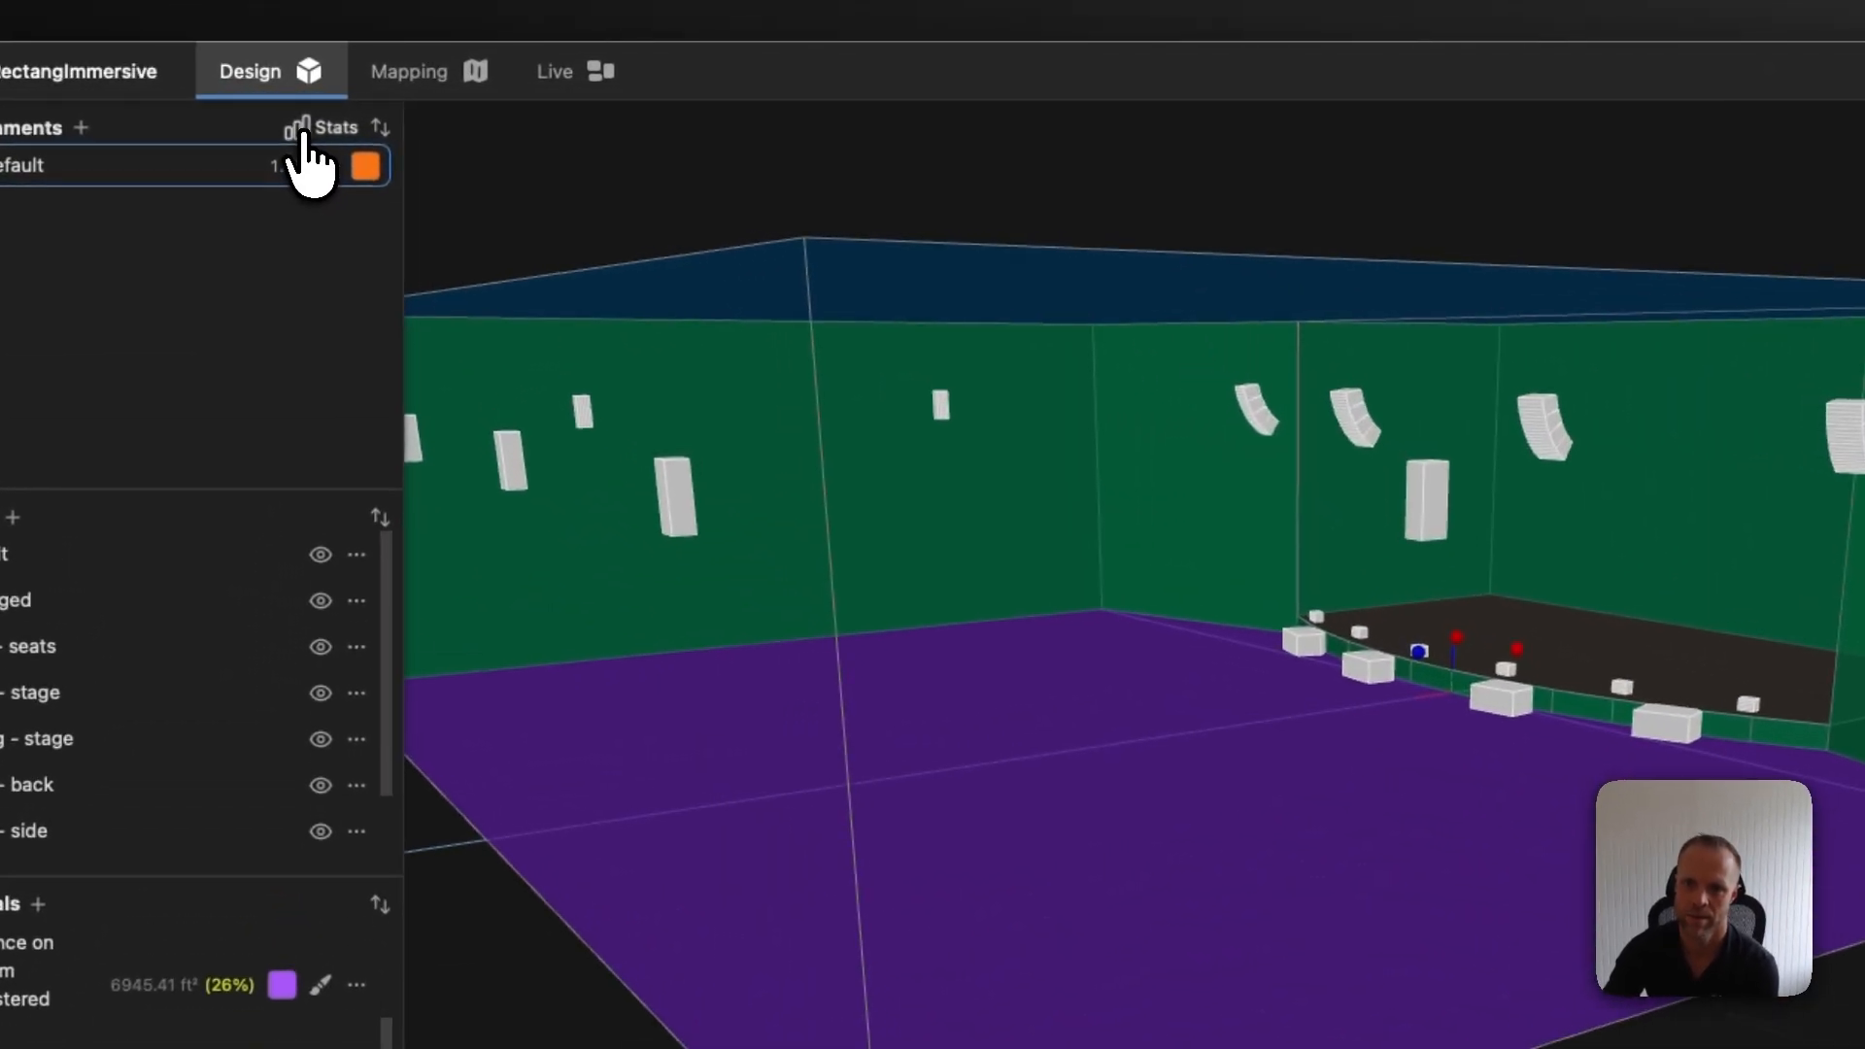
left_click(302, 136)
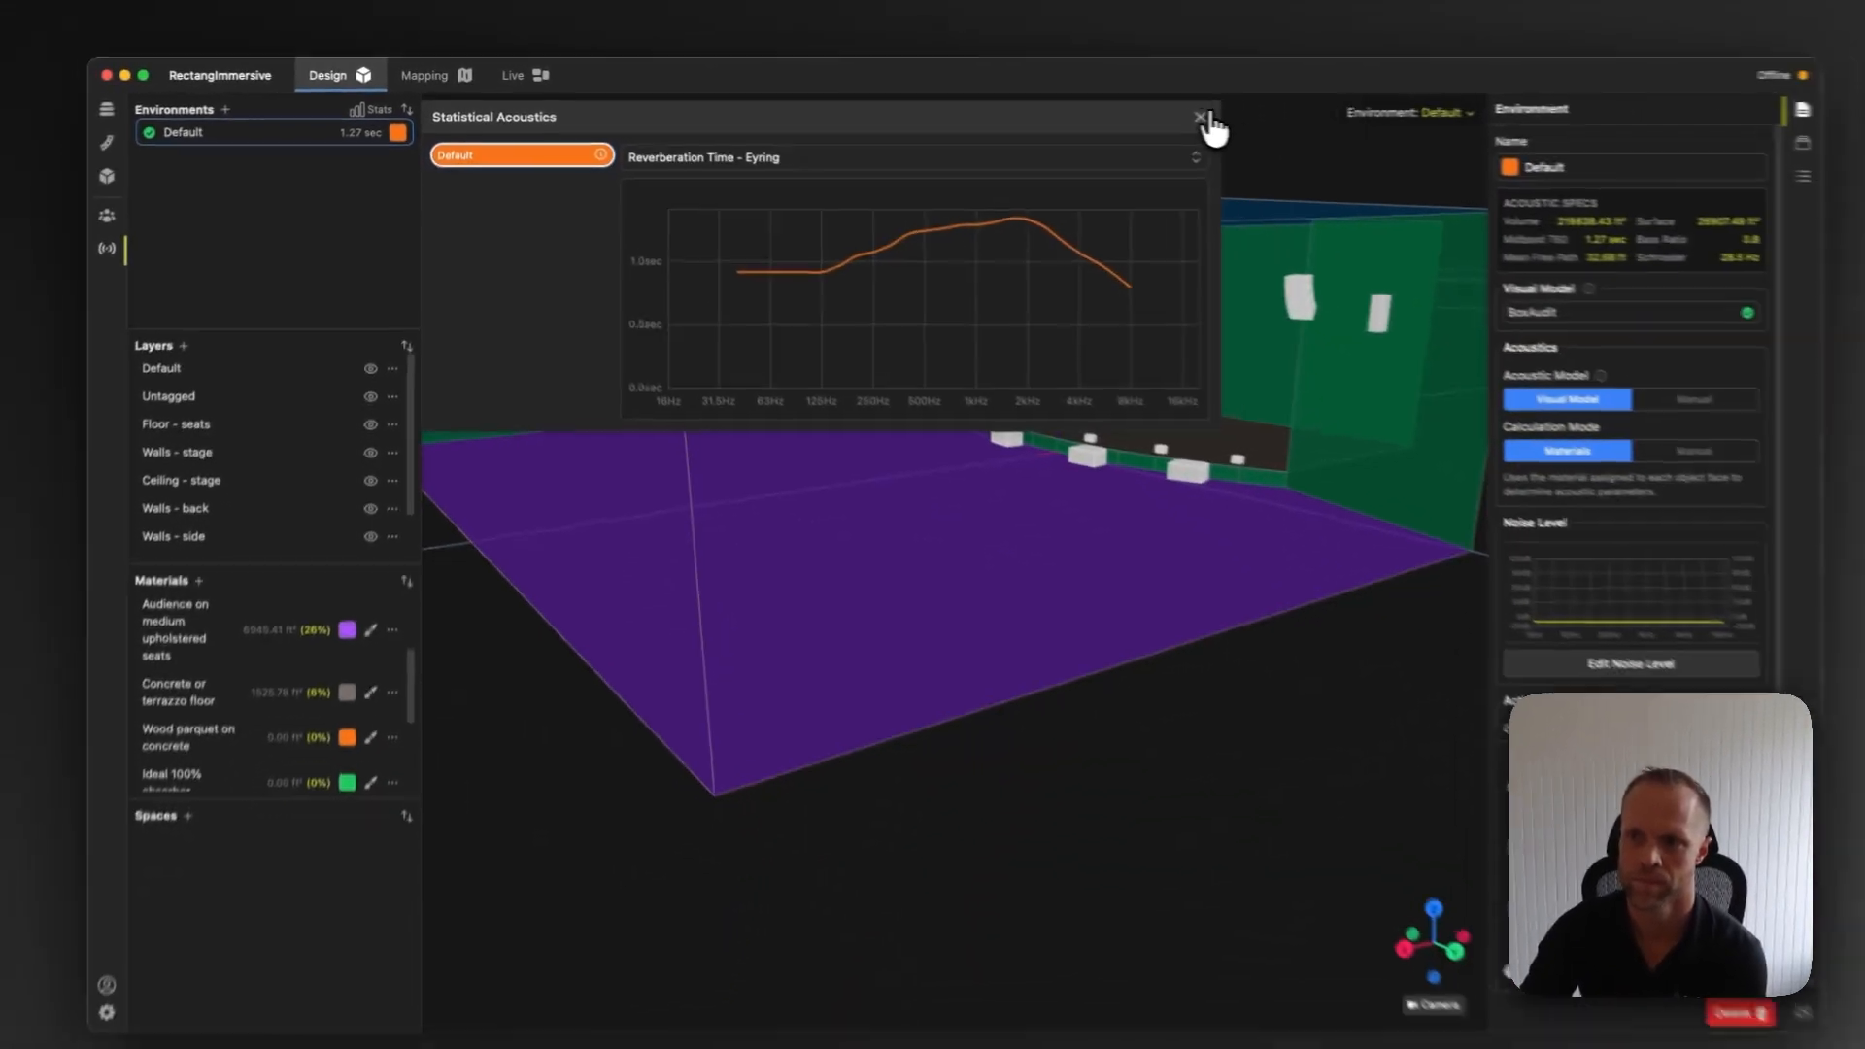
left_click(1688, 141)
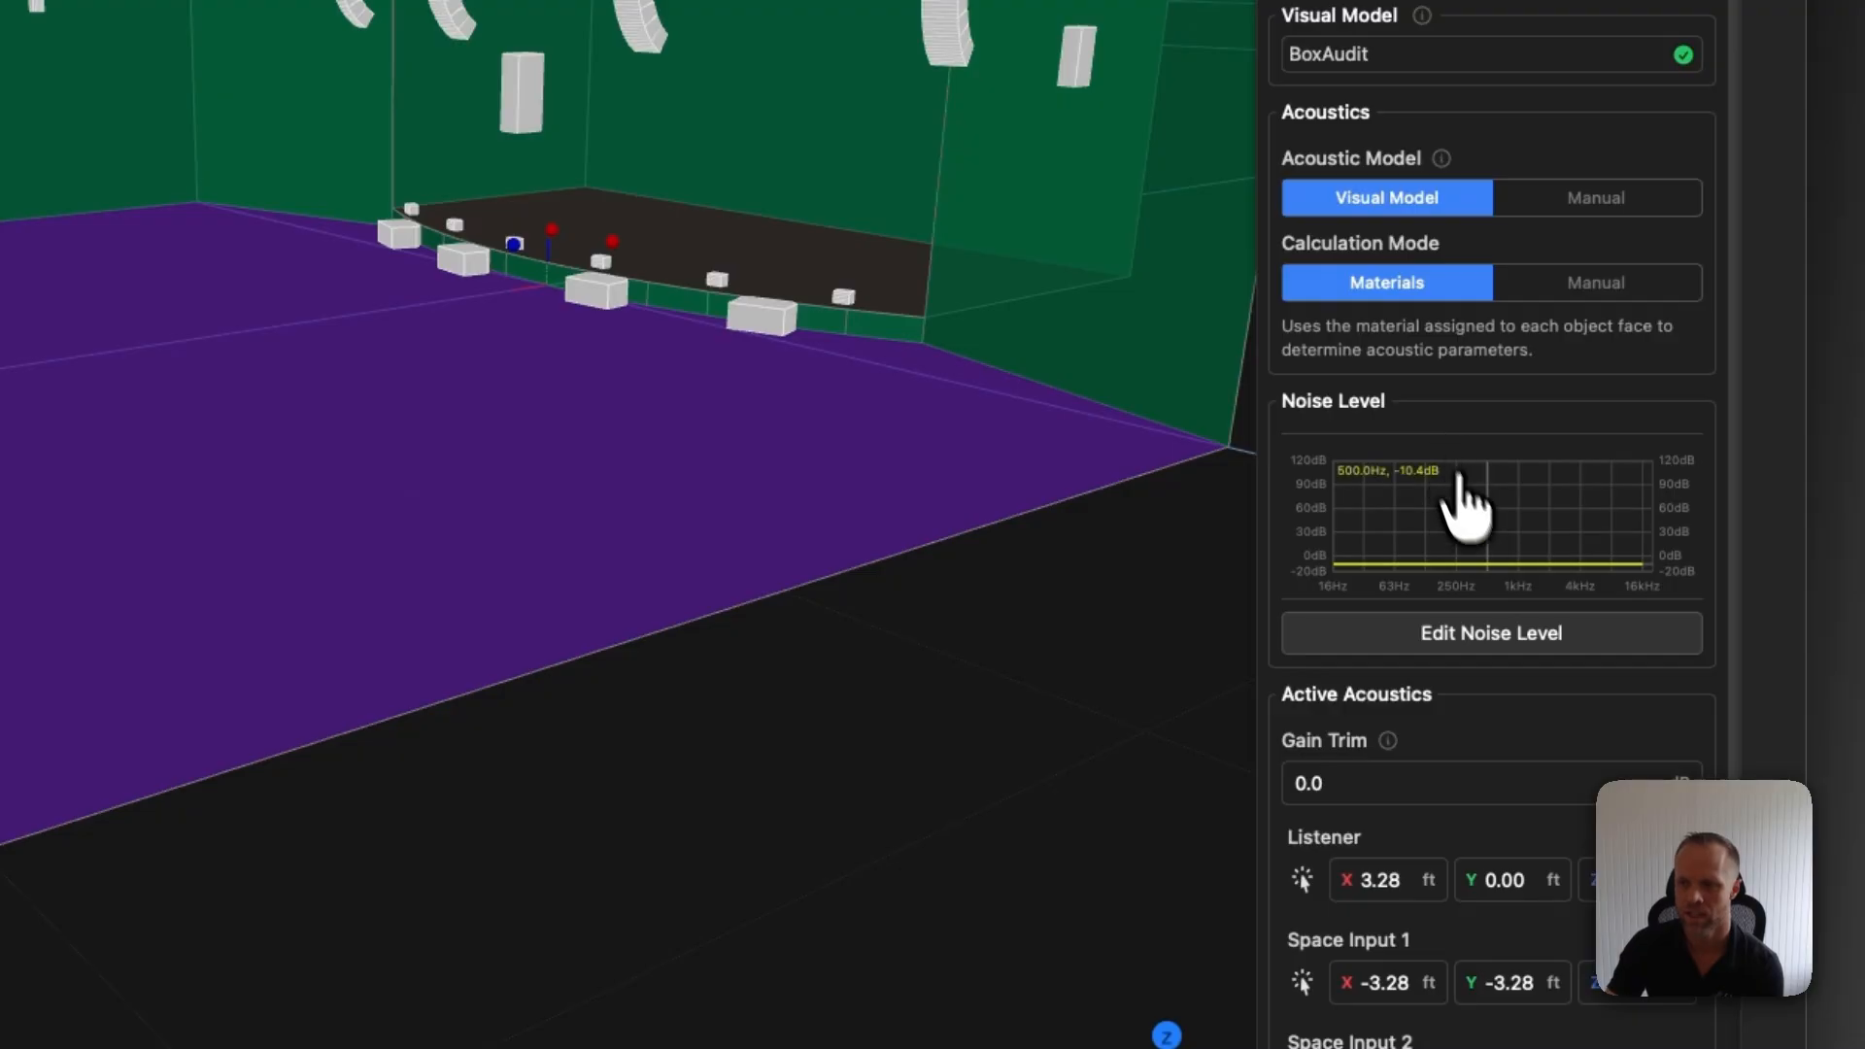
Set the environment's noise level to the RC 30 (N) preset and raise the 250 Hz point slightly
left_click(1515, 635)
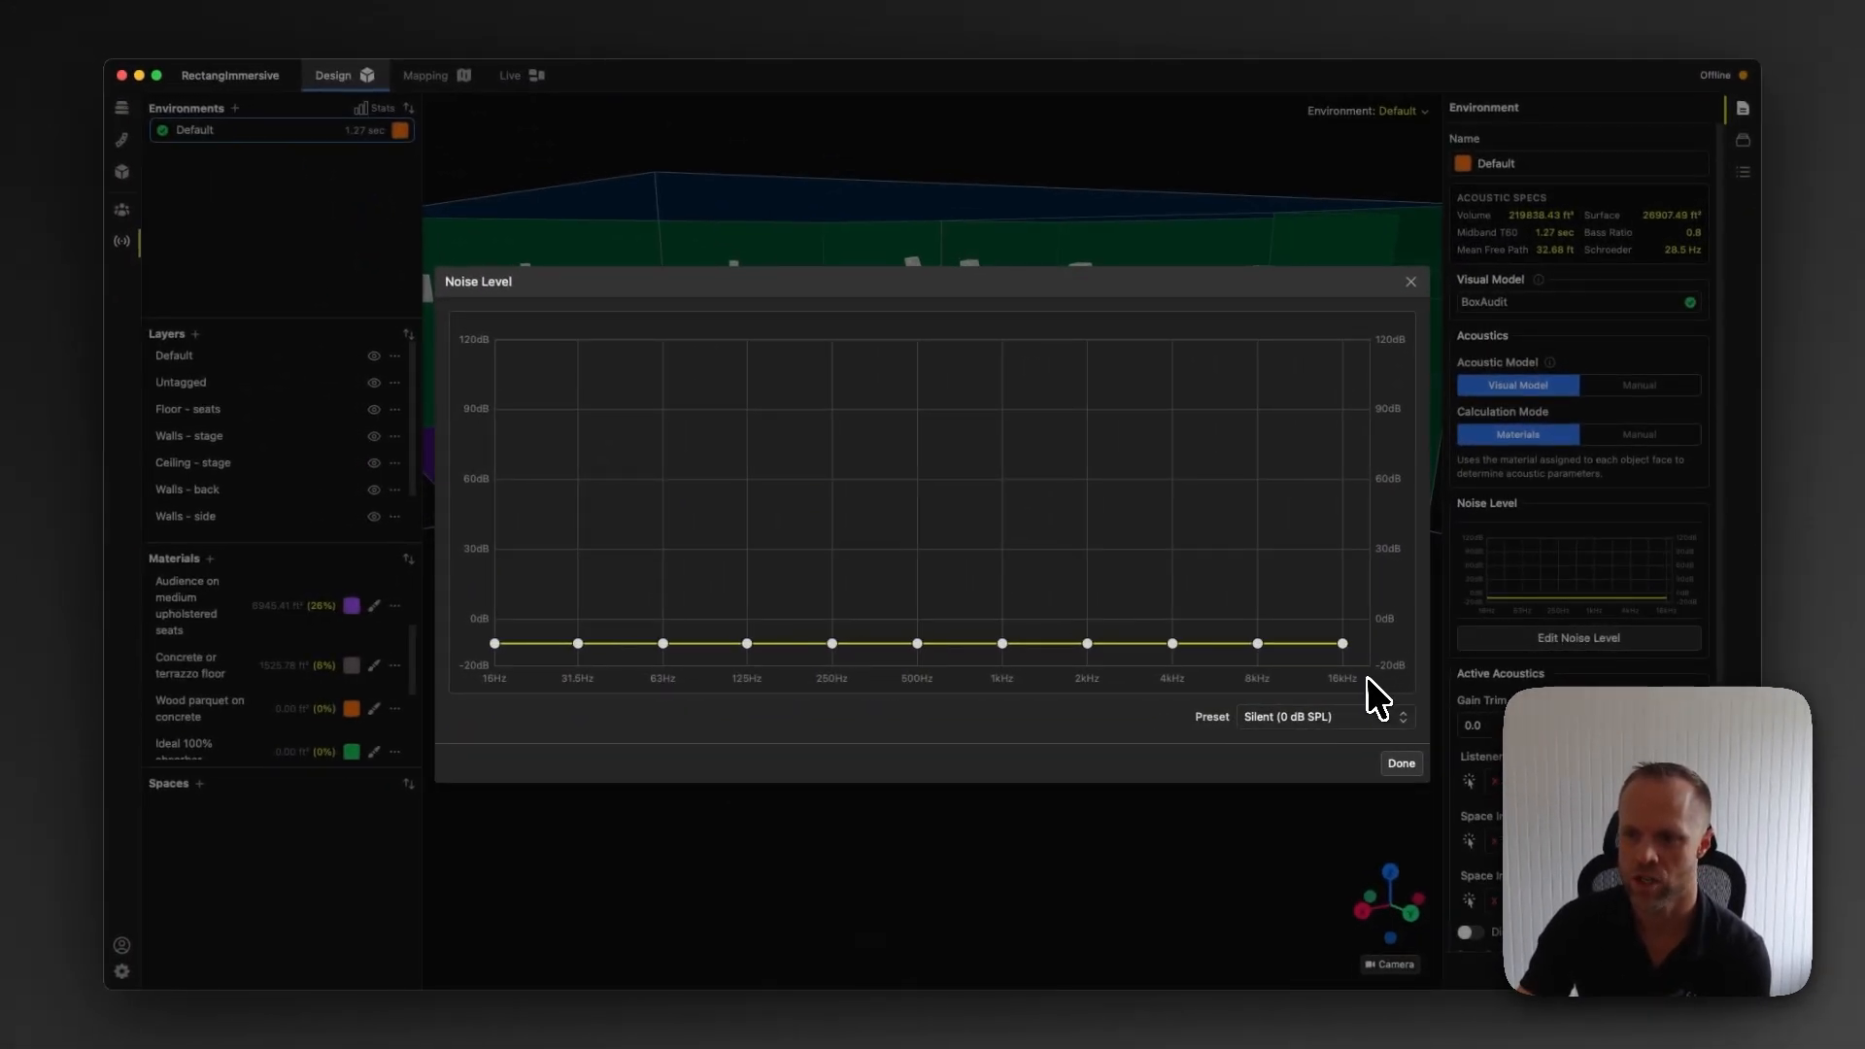
left_click(1323, 716)
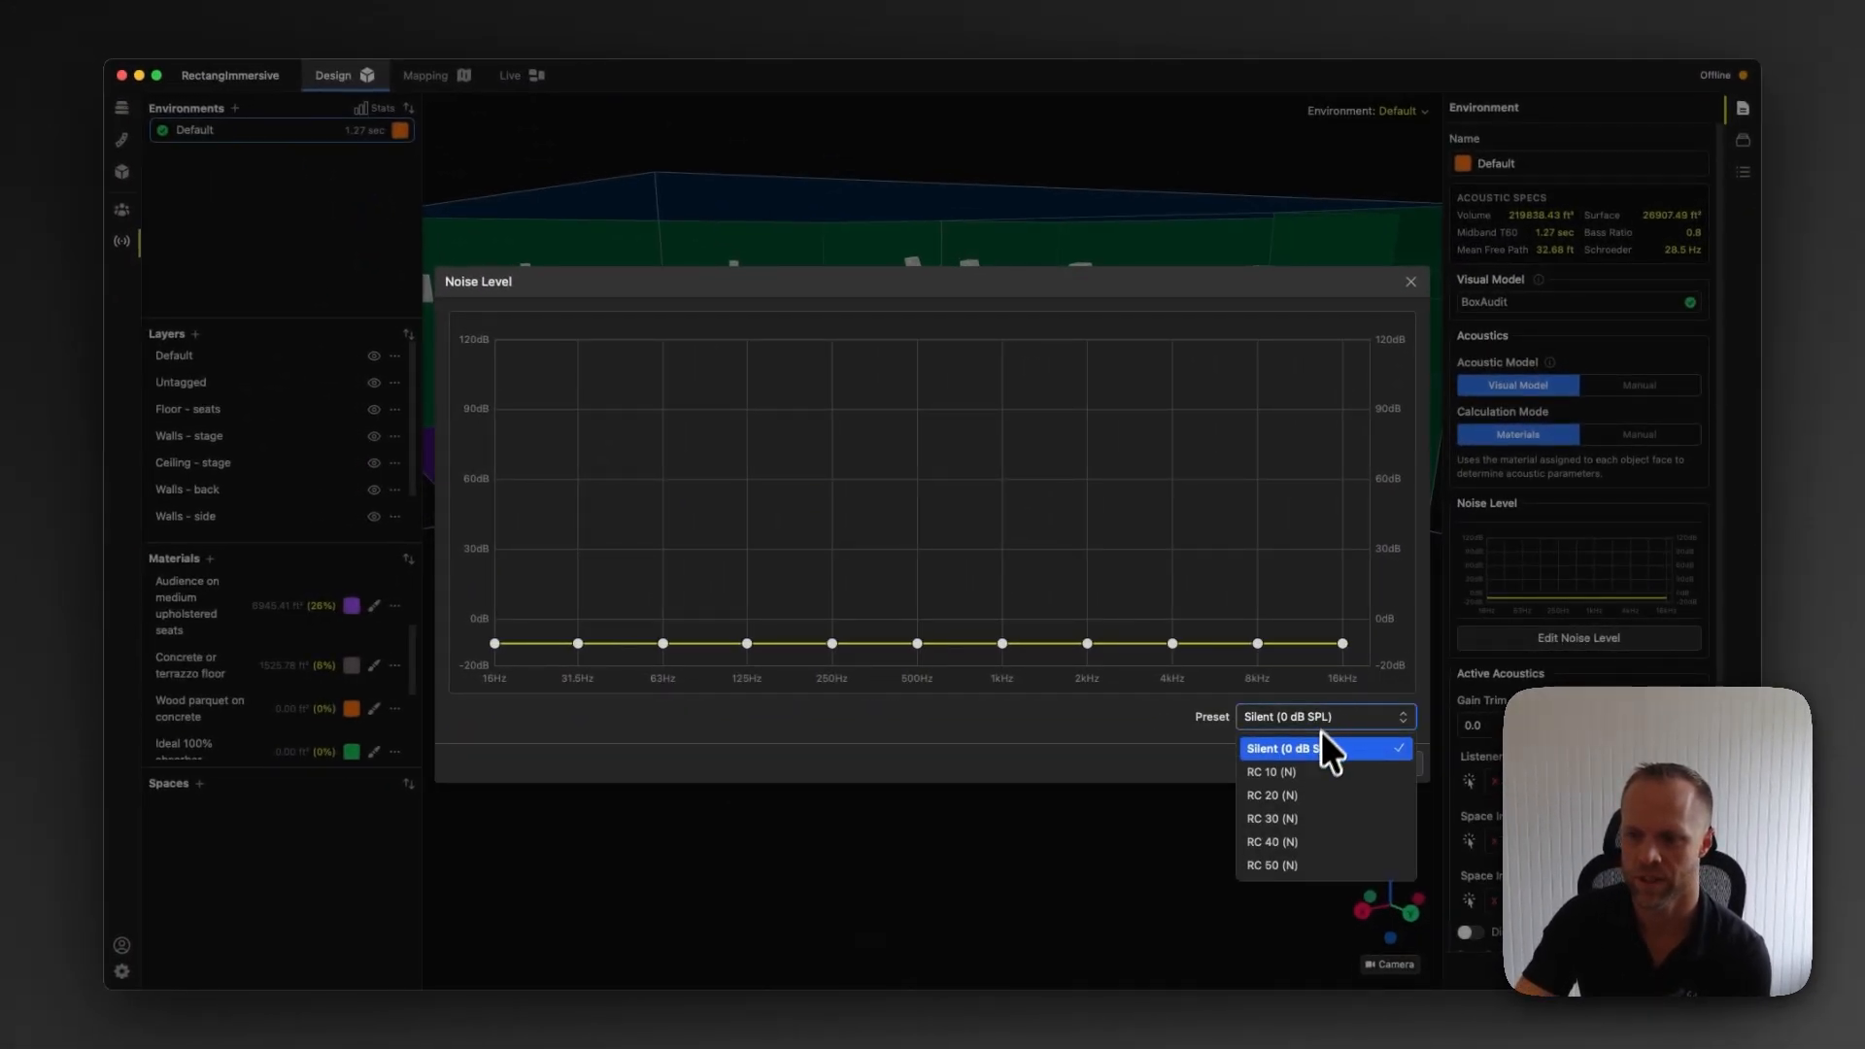
left_click(1288, 819)
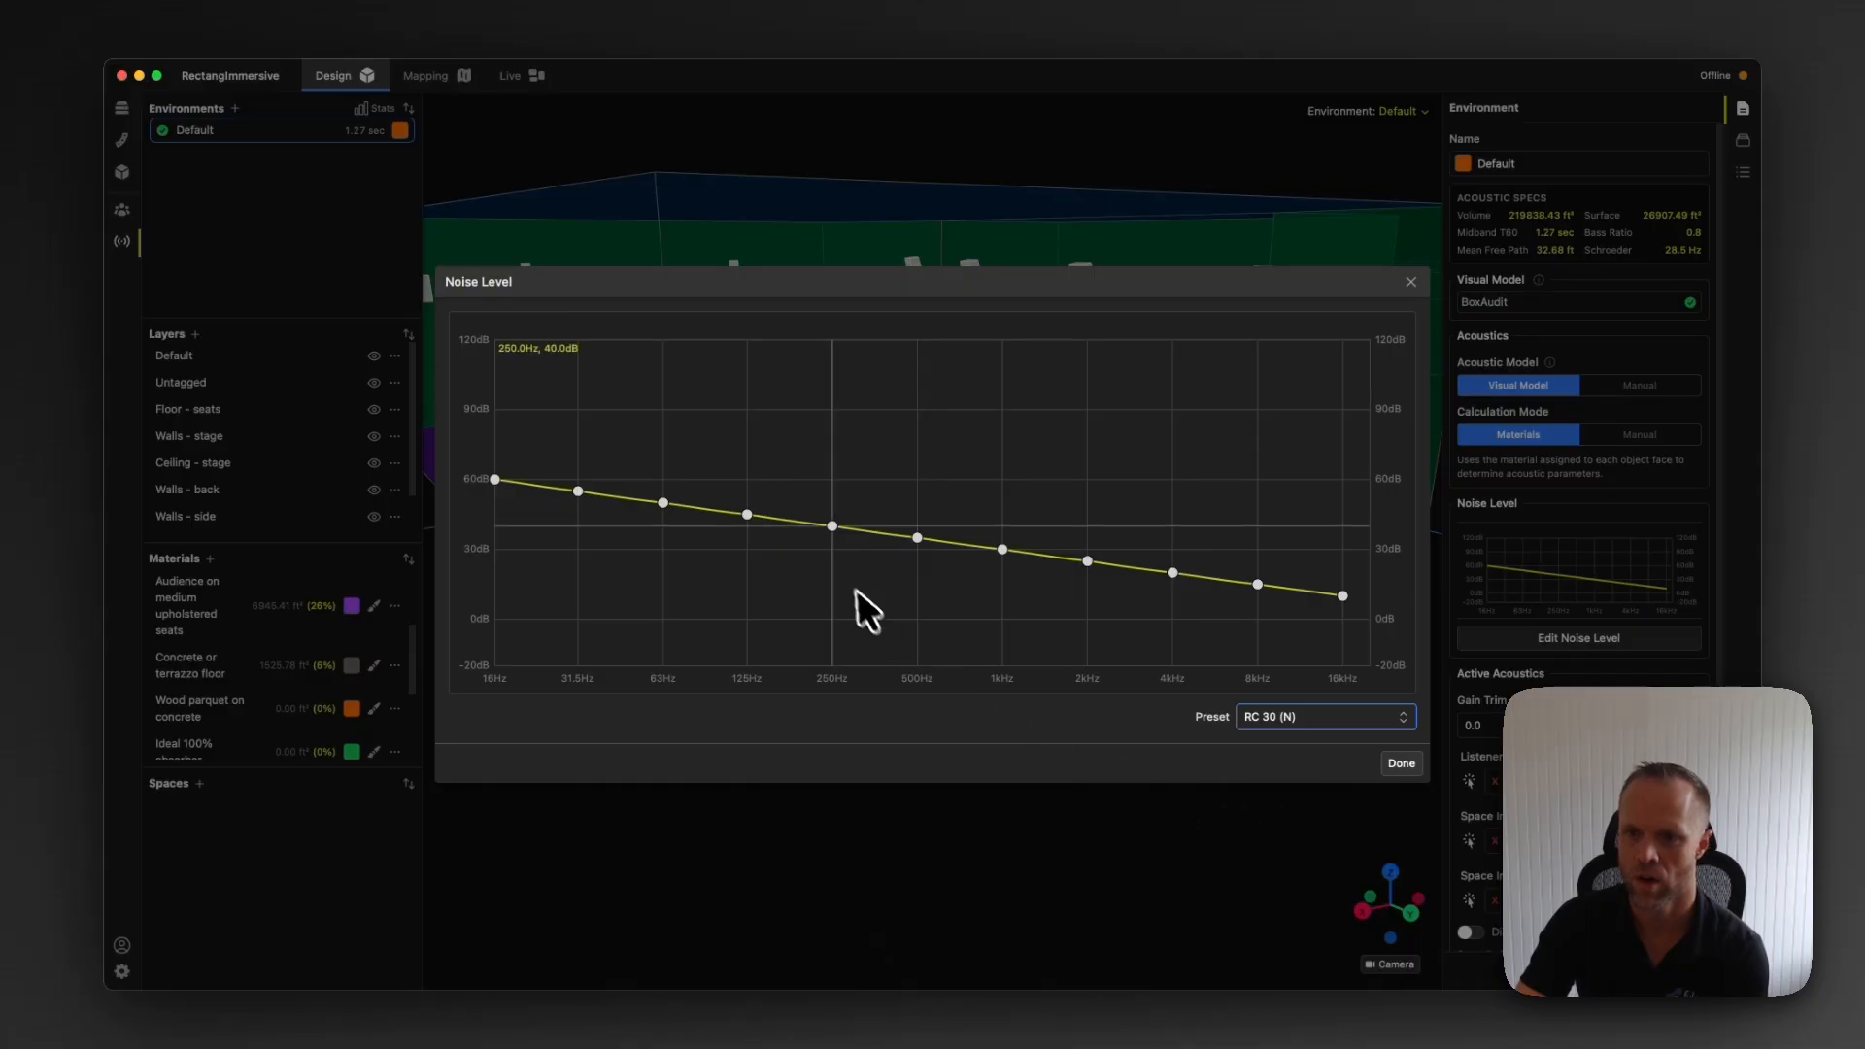
left_click_drag(831, 522, 1001, 533)
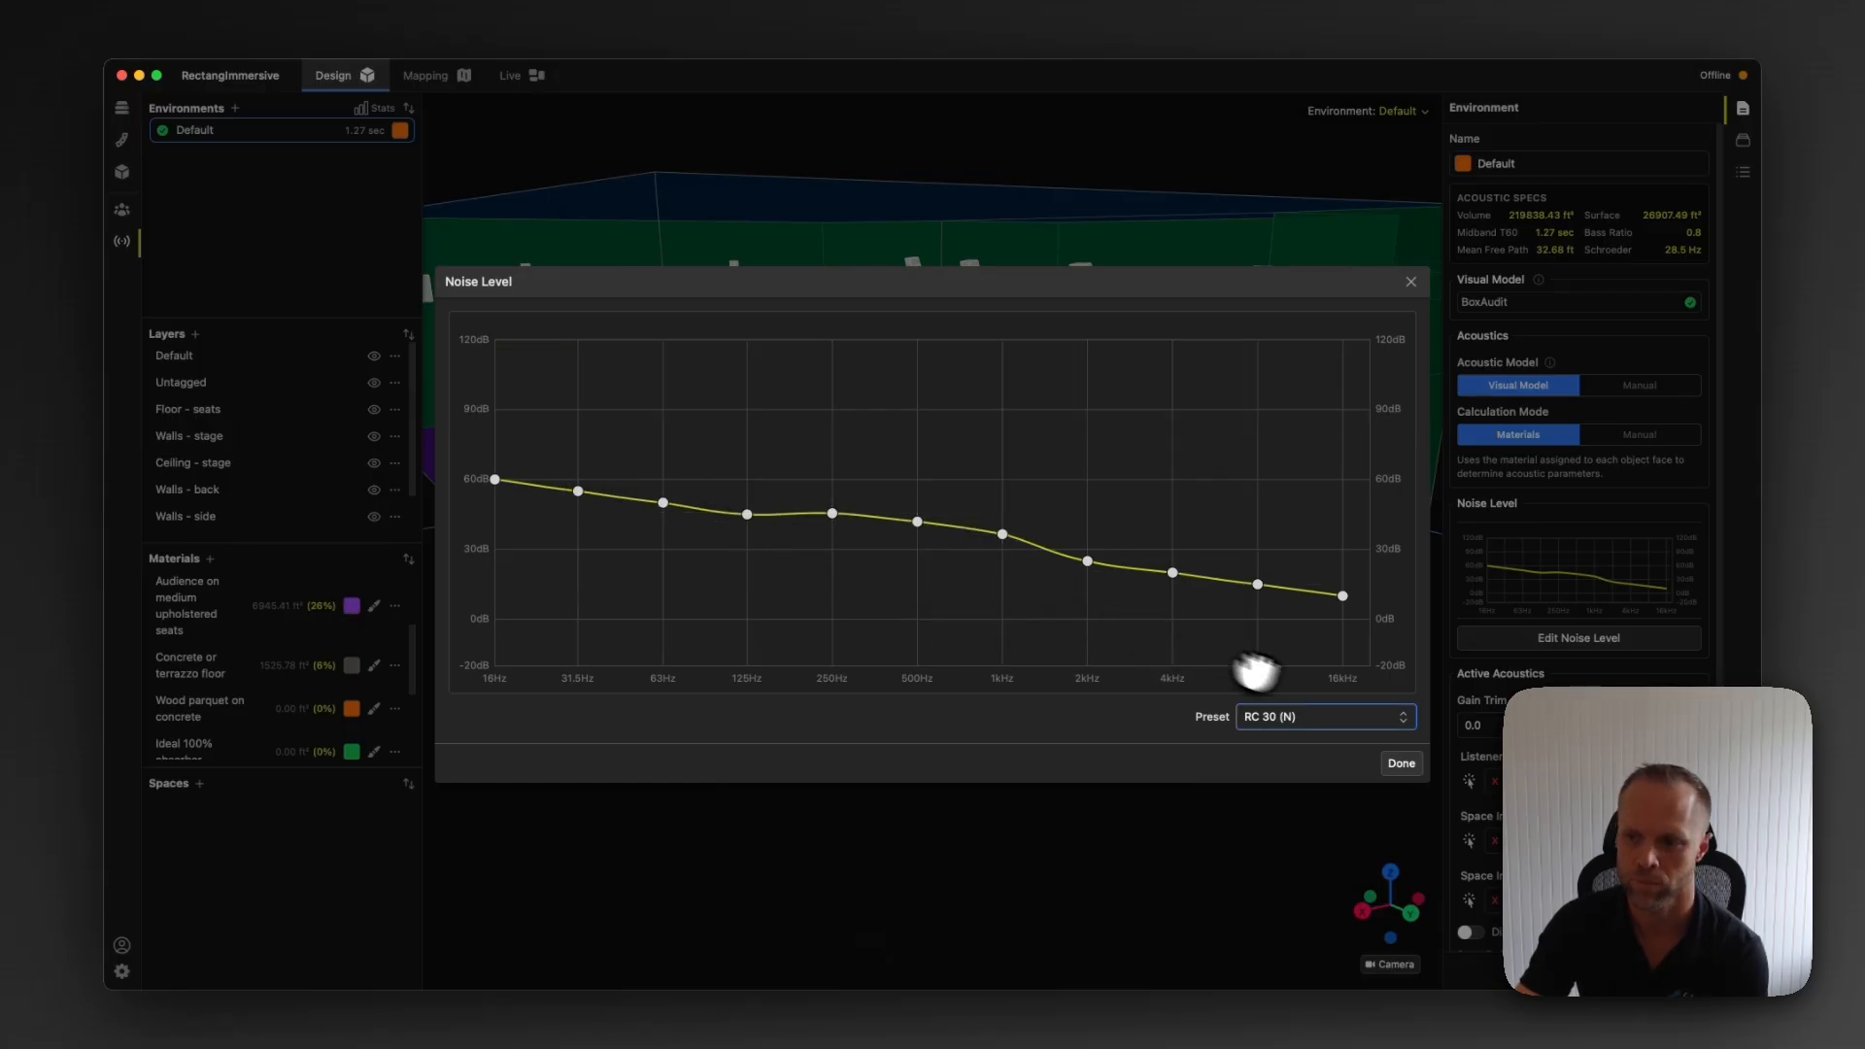
left_click(1400, 764)
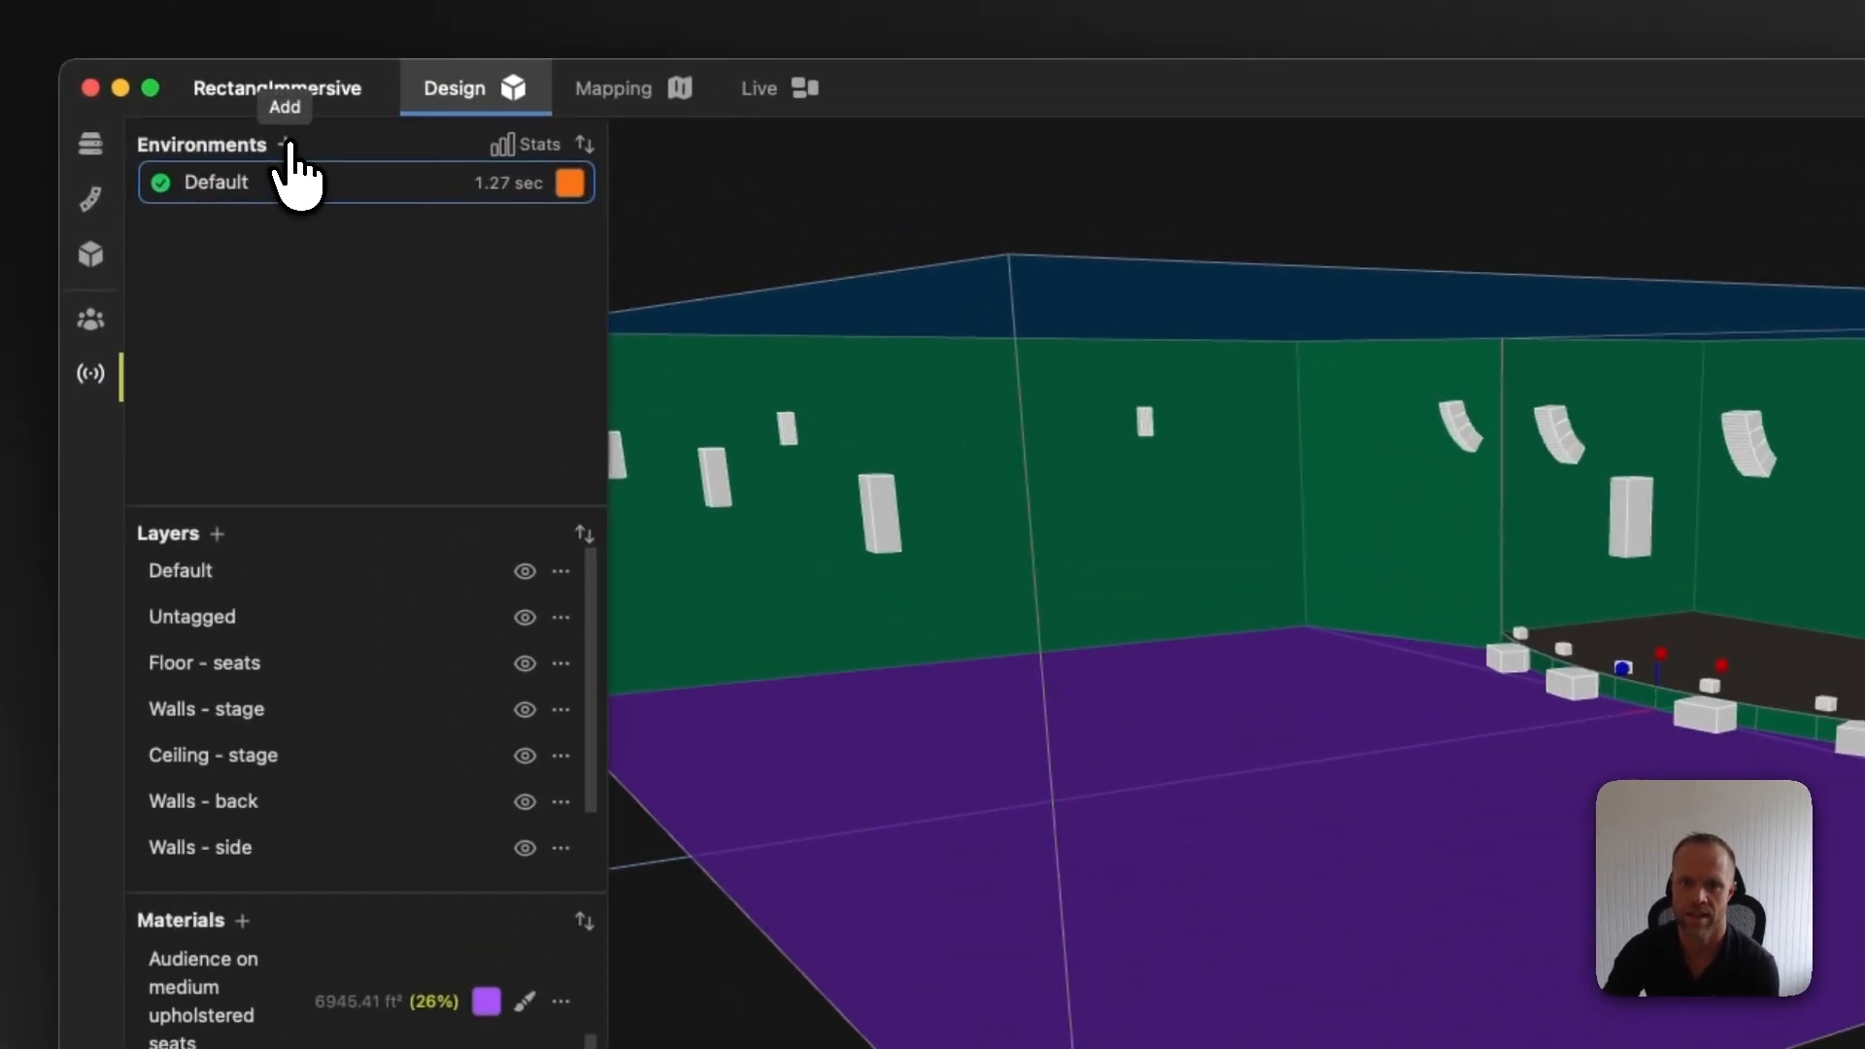
Add a second environment and rename the Default environment as Occupied
left_click(235, 108)
double_click(259, 184)
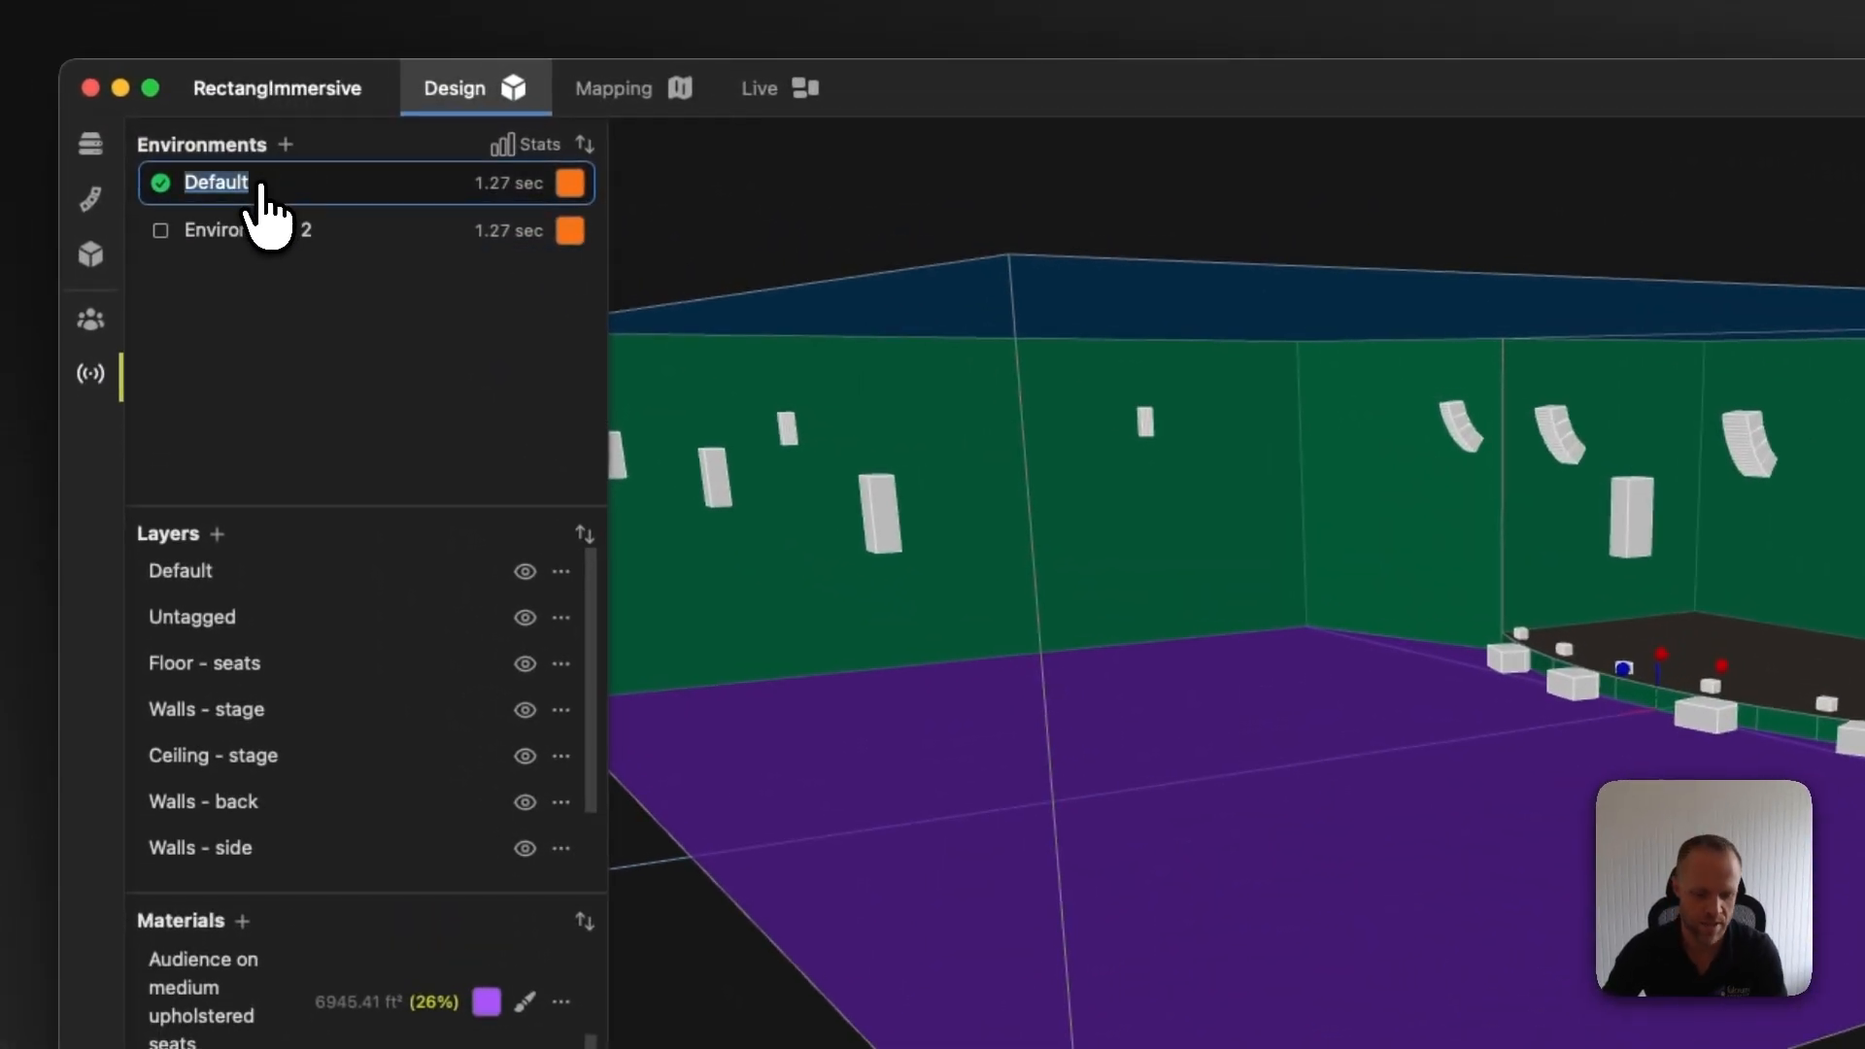
type("O")
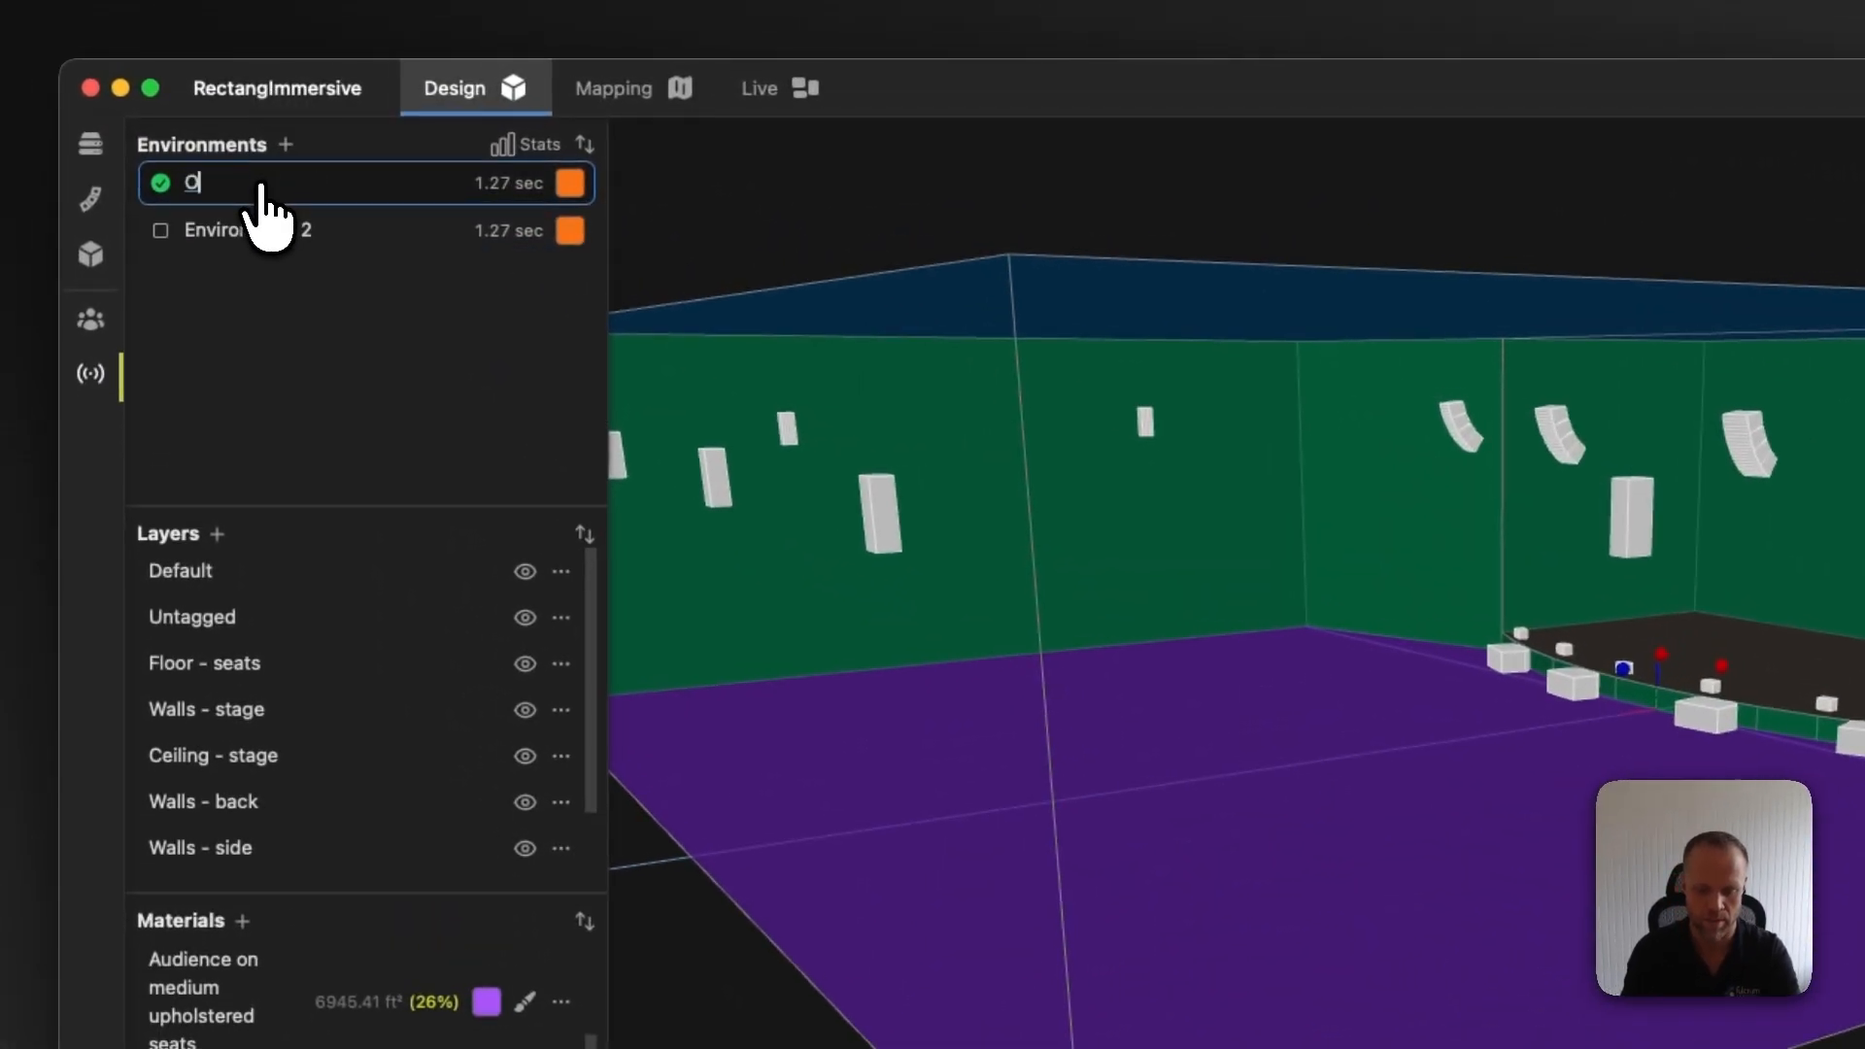
type("ccupied")
Rename the new environment as Unoccupied and make it the active environment
double_click(313, 232)
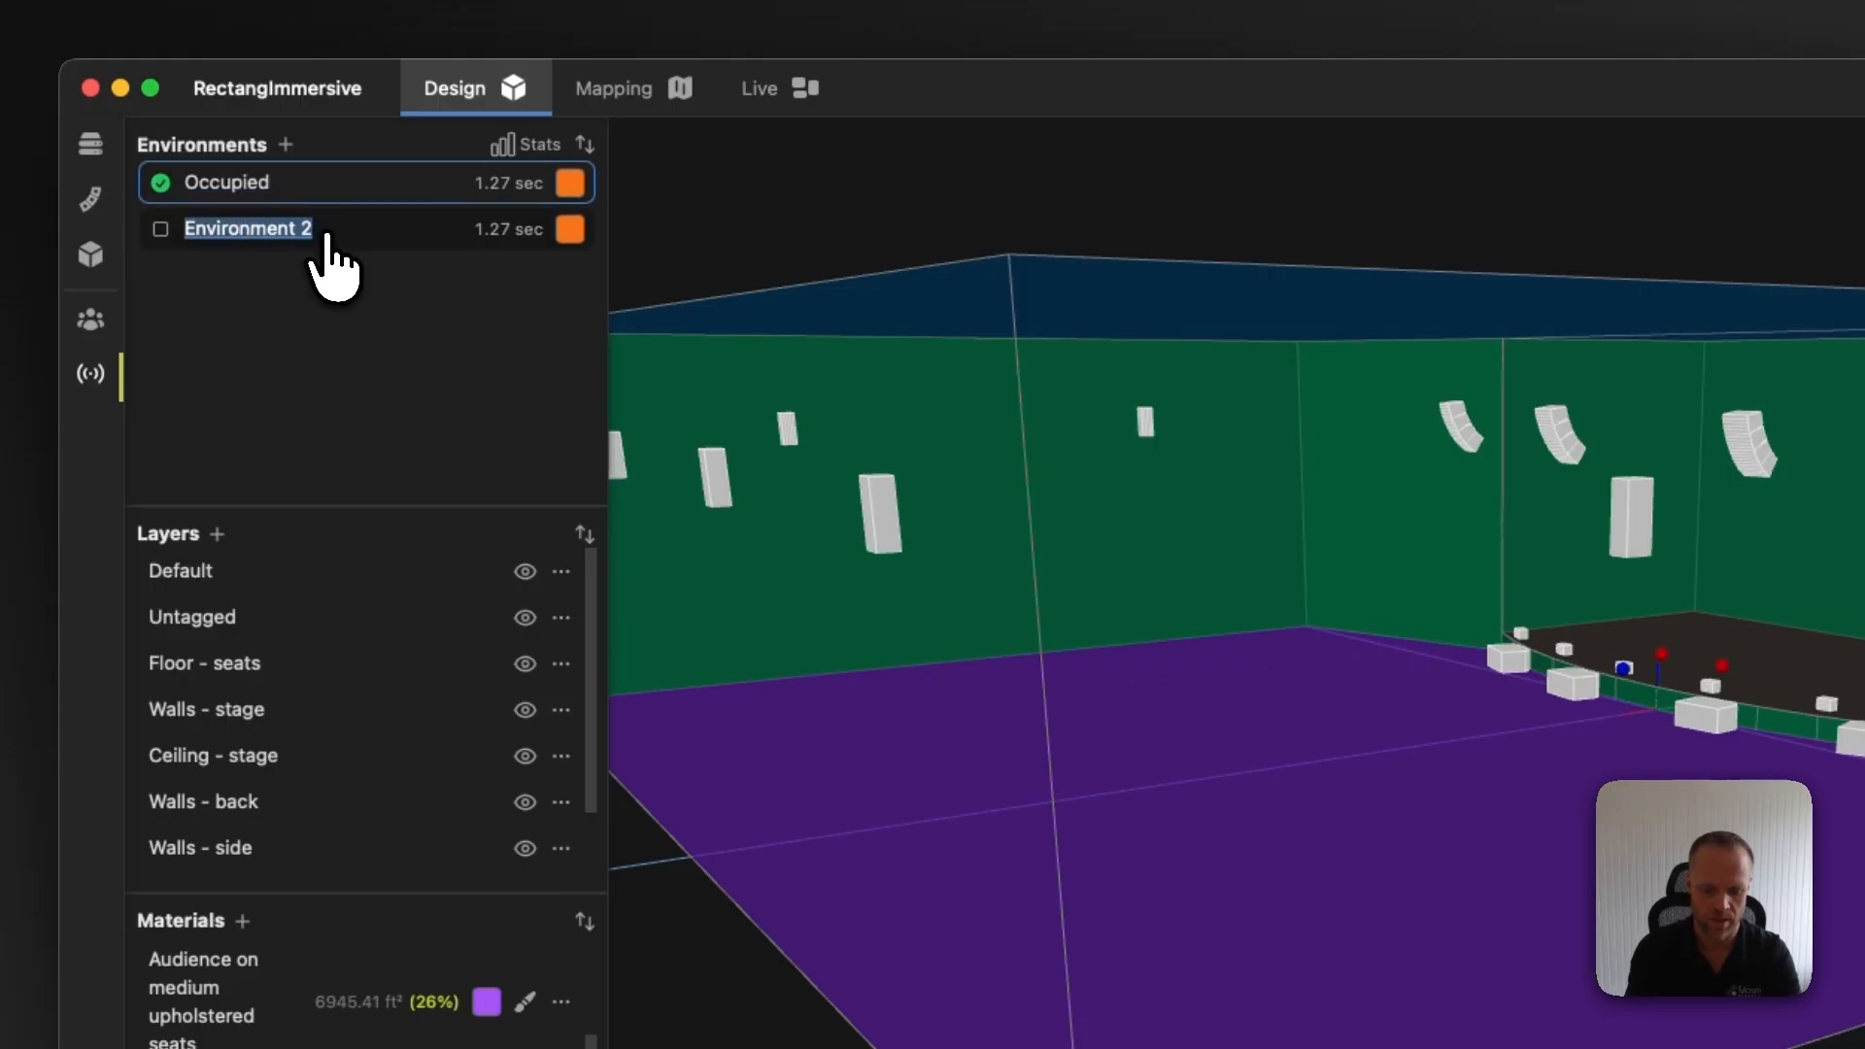
type("Unoccupied")
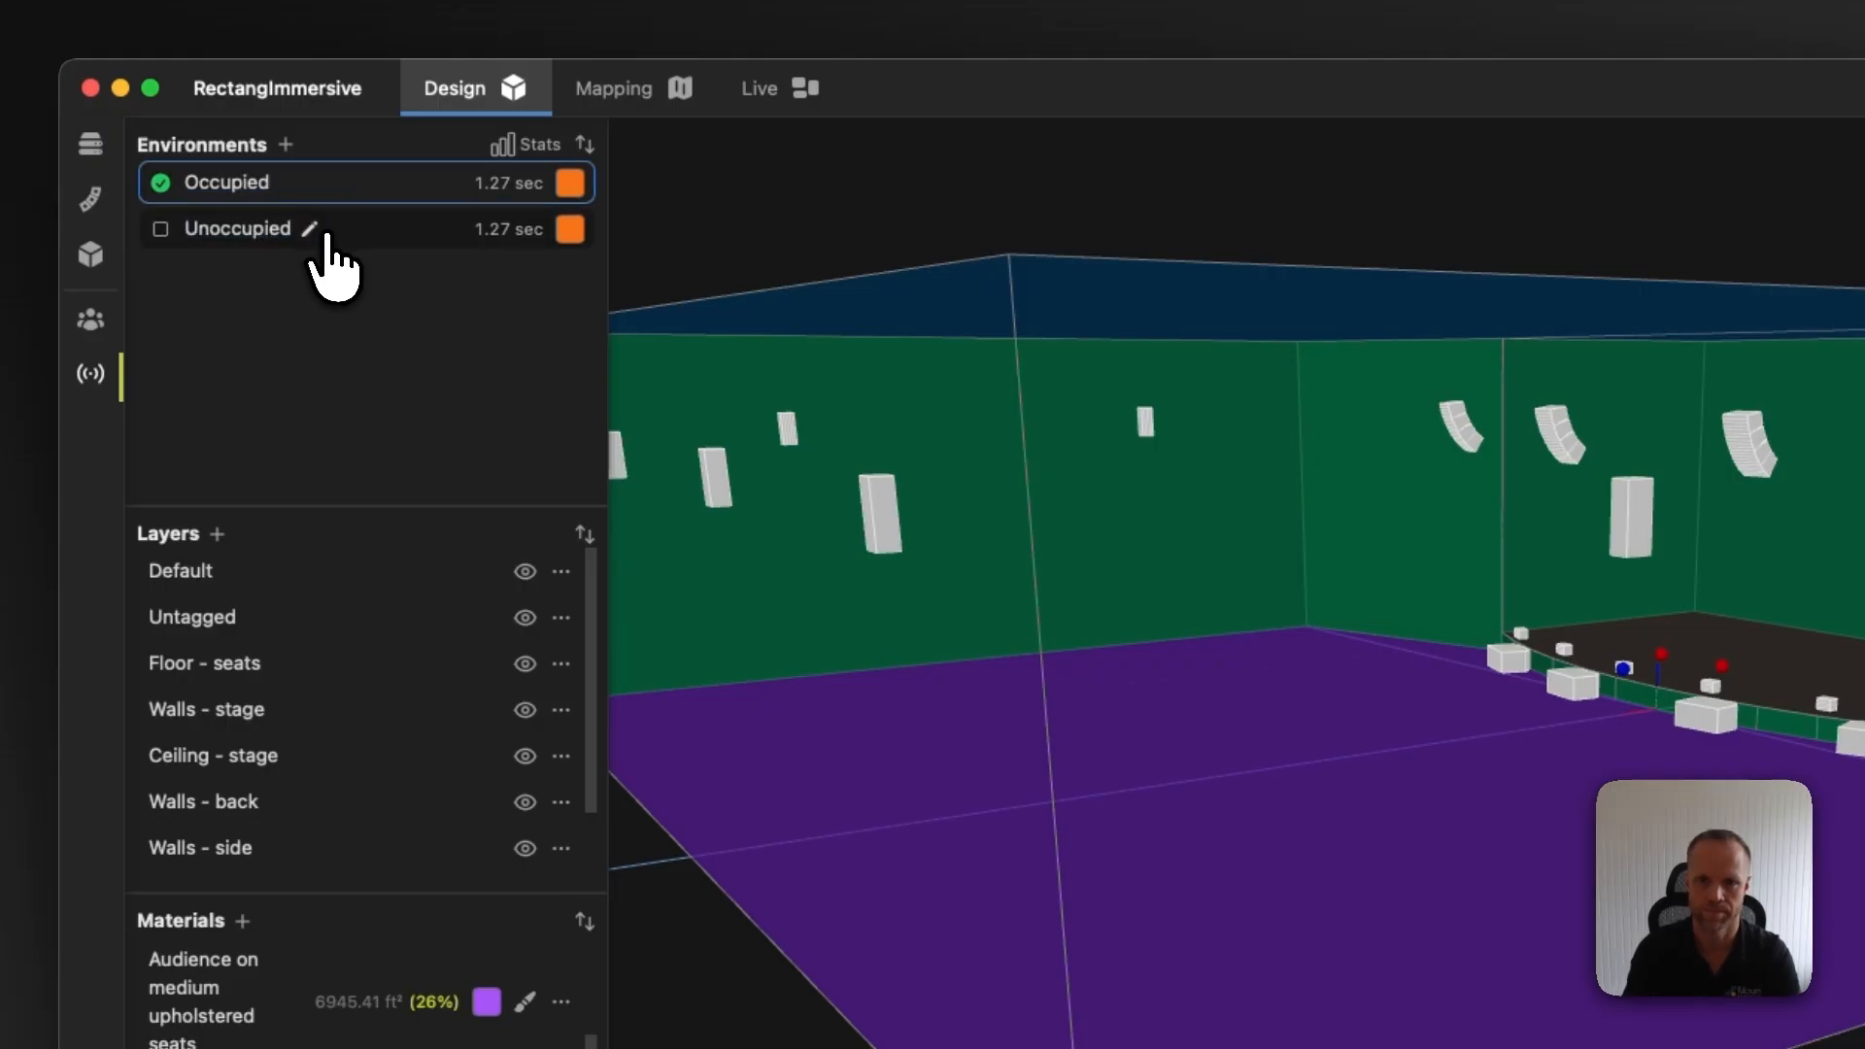
left_click(161, 231)
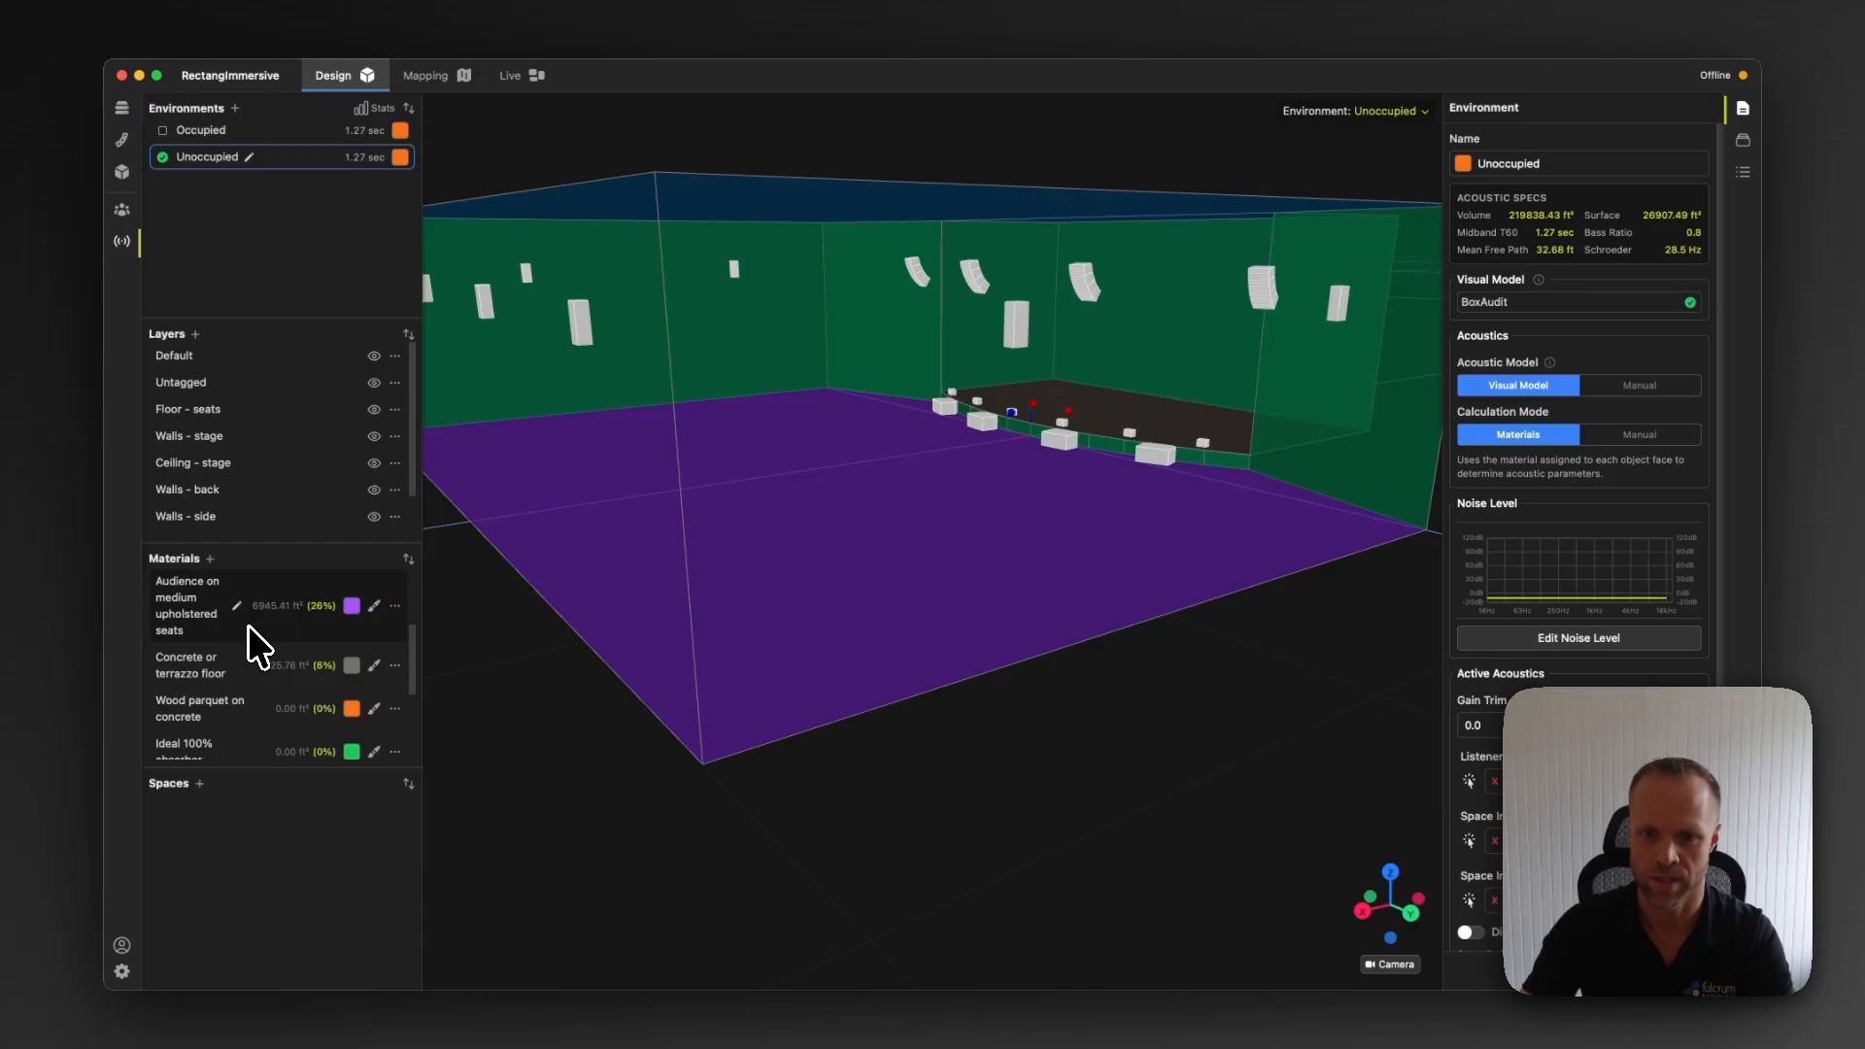
In the Unoccupied environment, paint the seating floor with the Unoccupied medium upholstered seats material
scroll(291, 656, "down", 3)
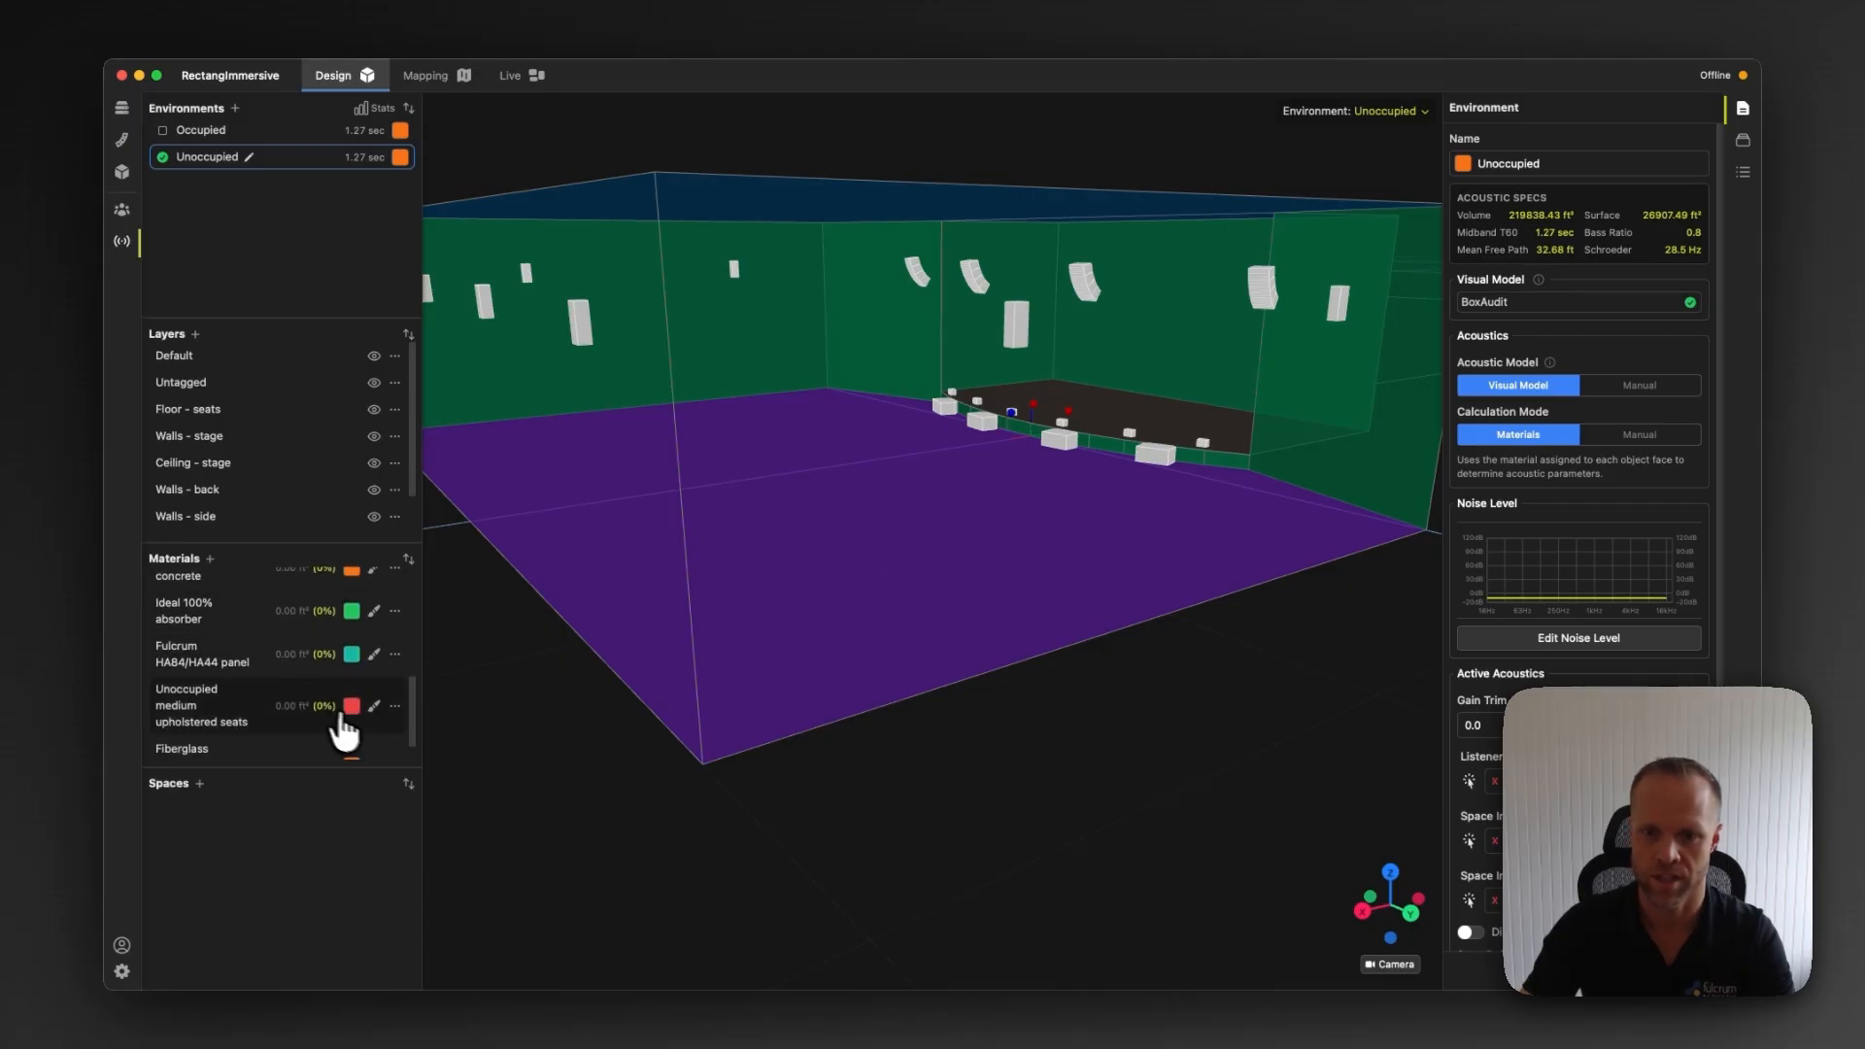
left_click(374, 706)
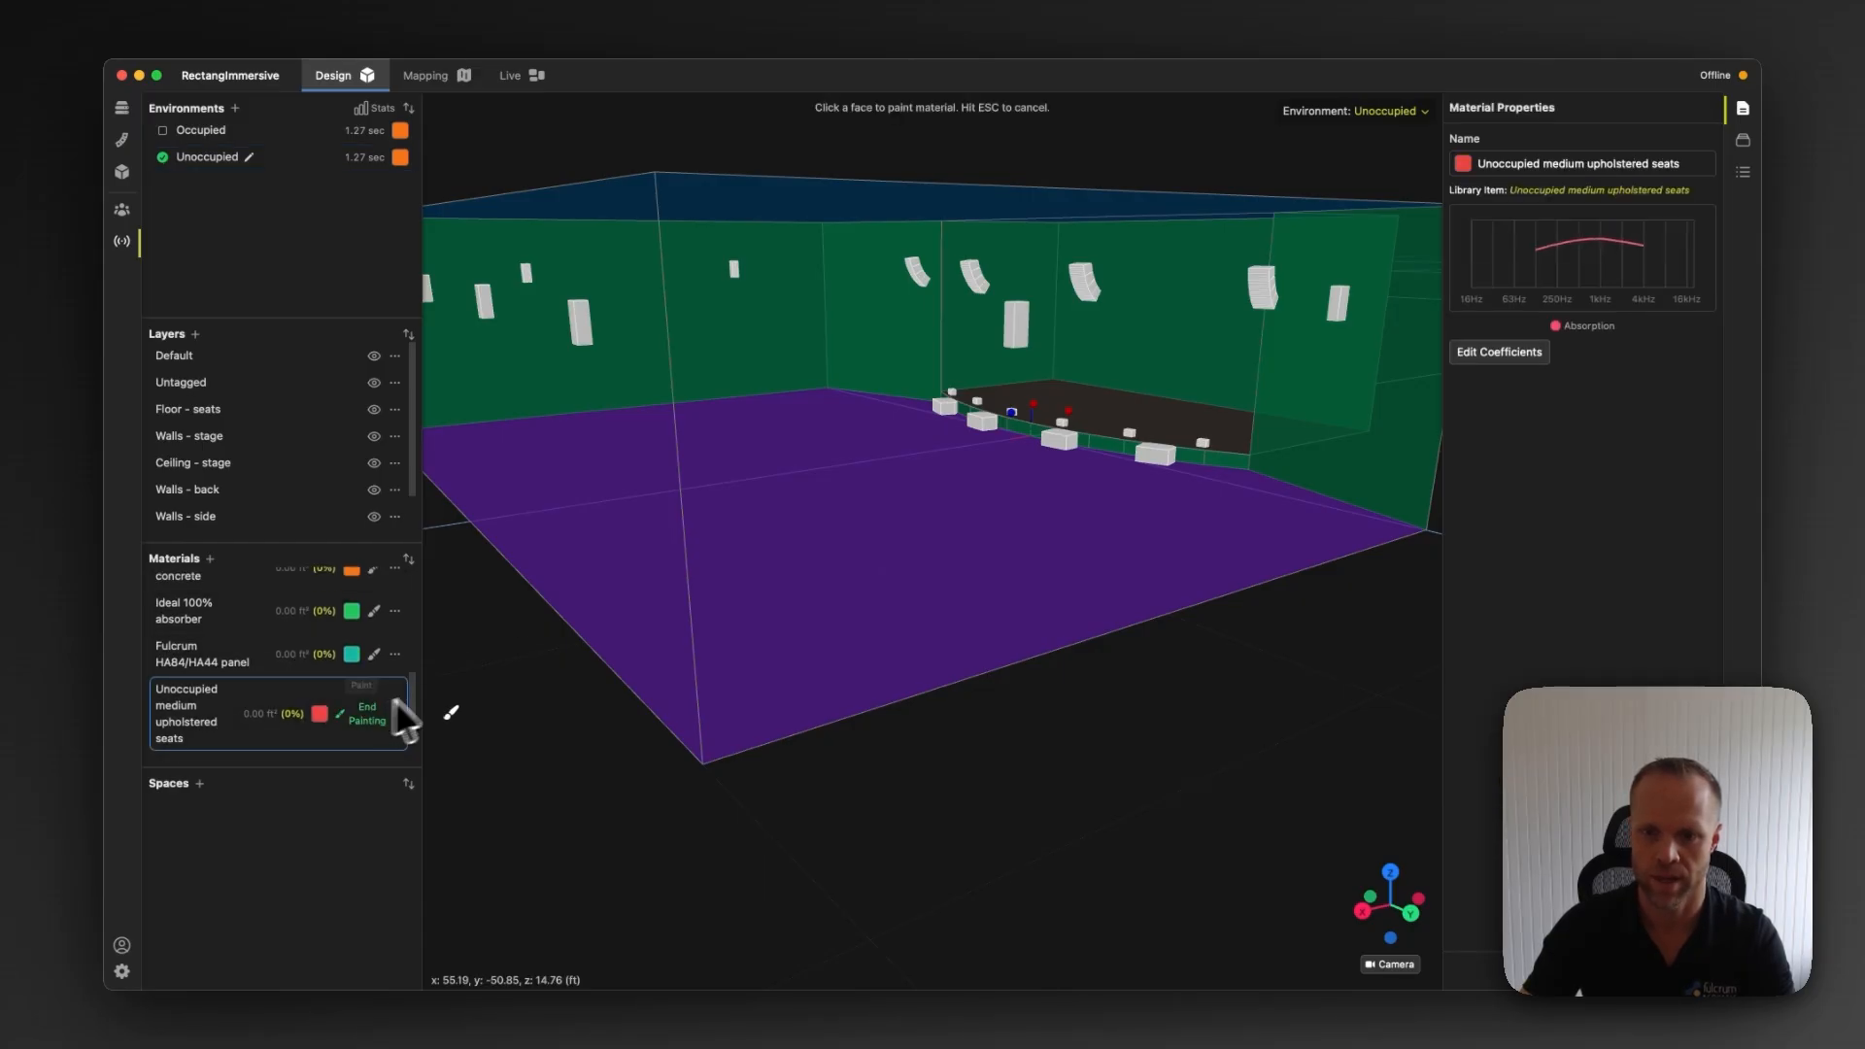
left_click(785, 557)
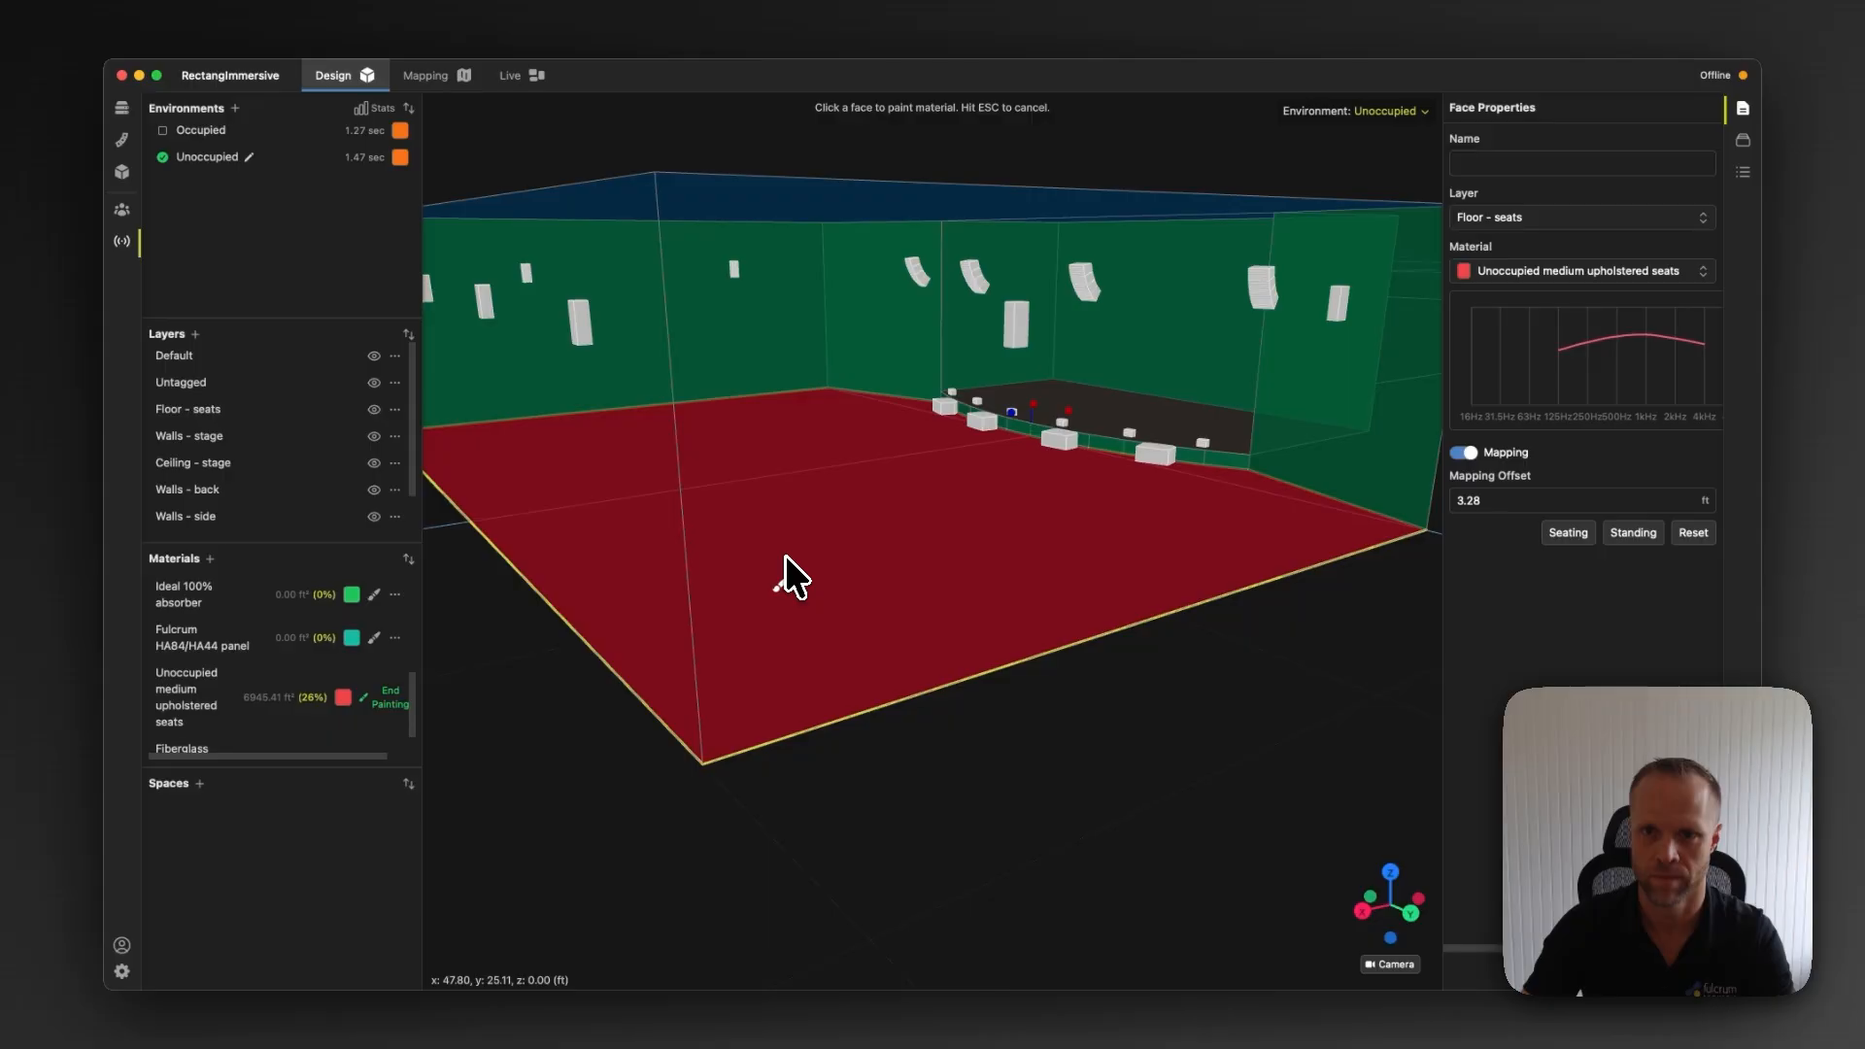
left_click(389, 706)
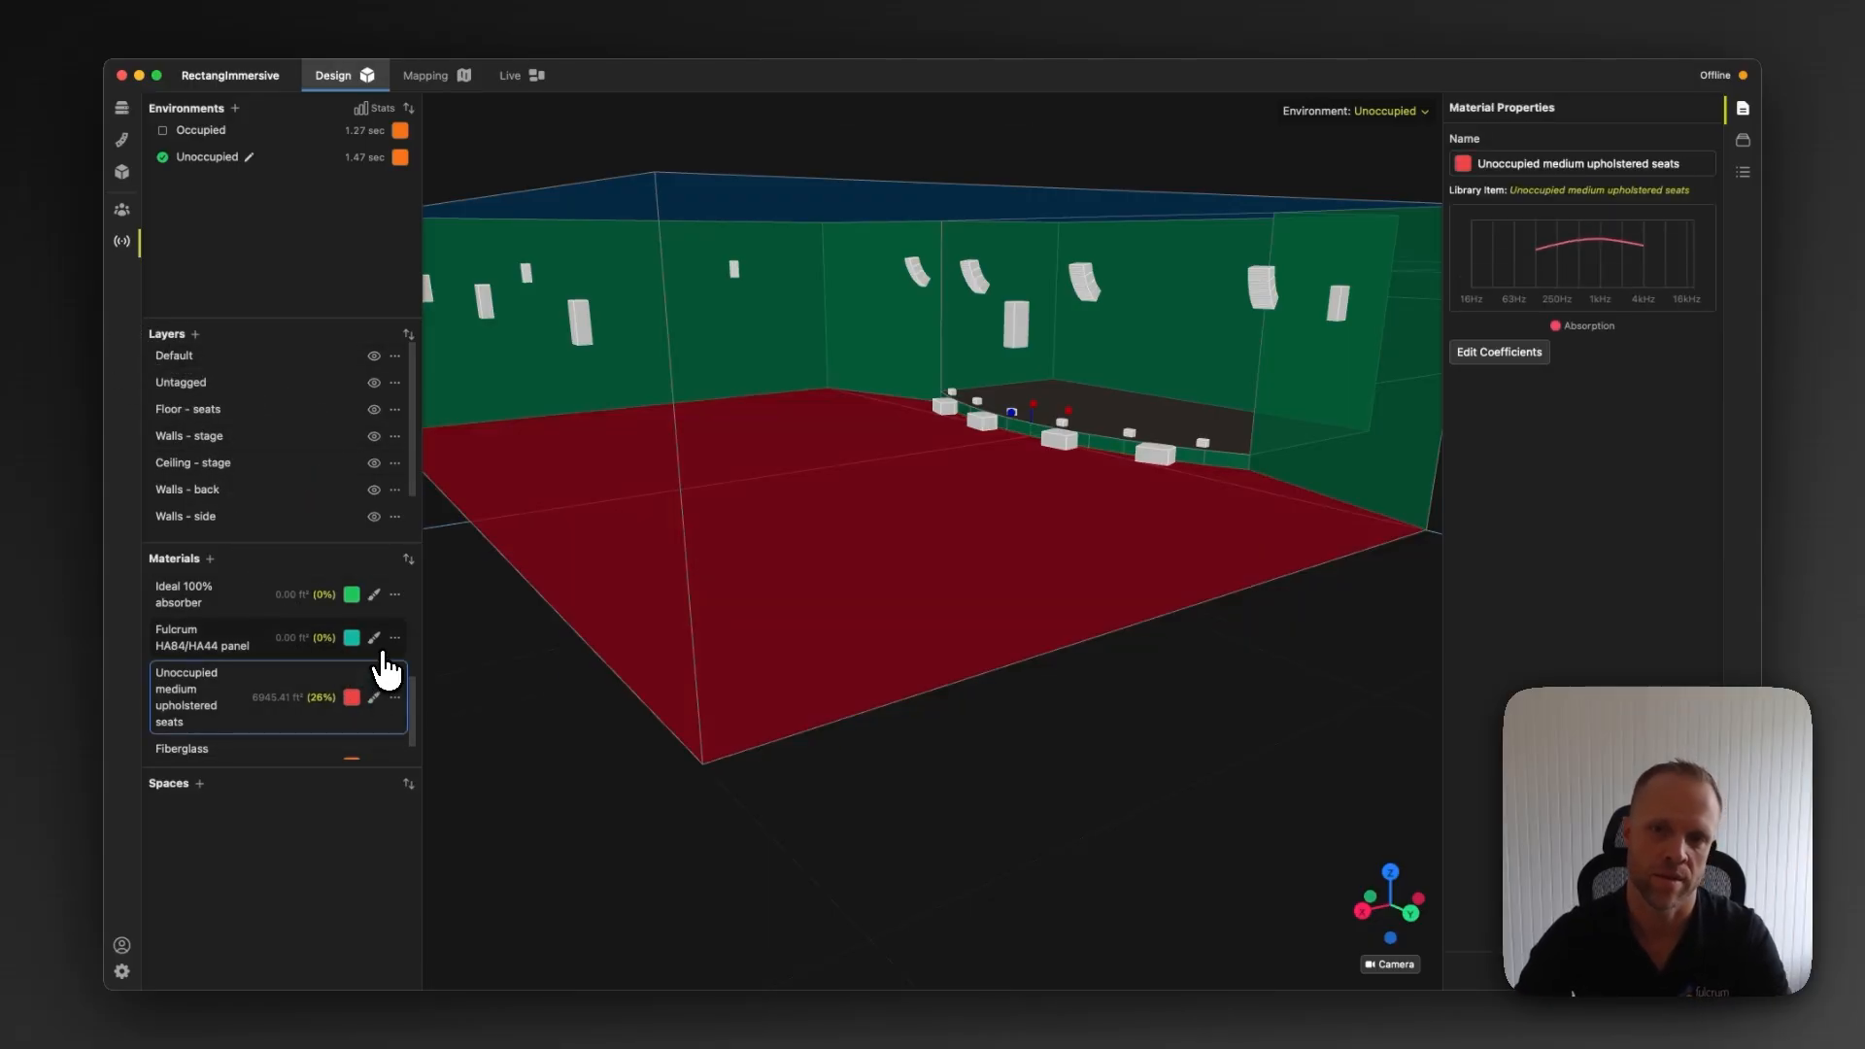
Open the statistical acoustics to compare the Eyring reverberation times of the Occupied and Unoccupied environments
left_click(163, 130)
left_click(162, 158)
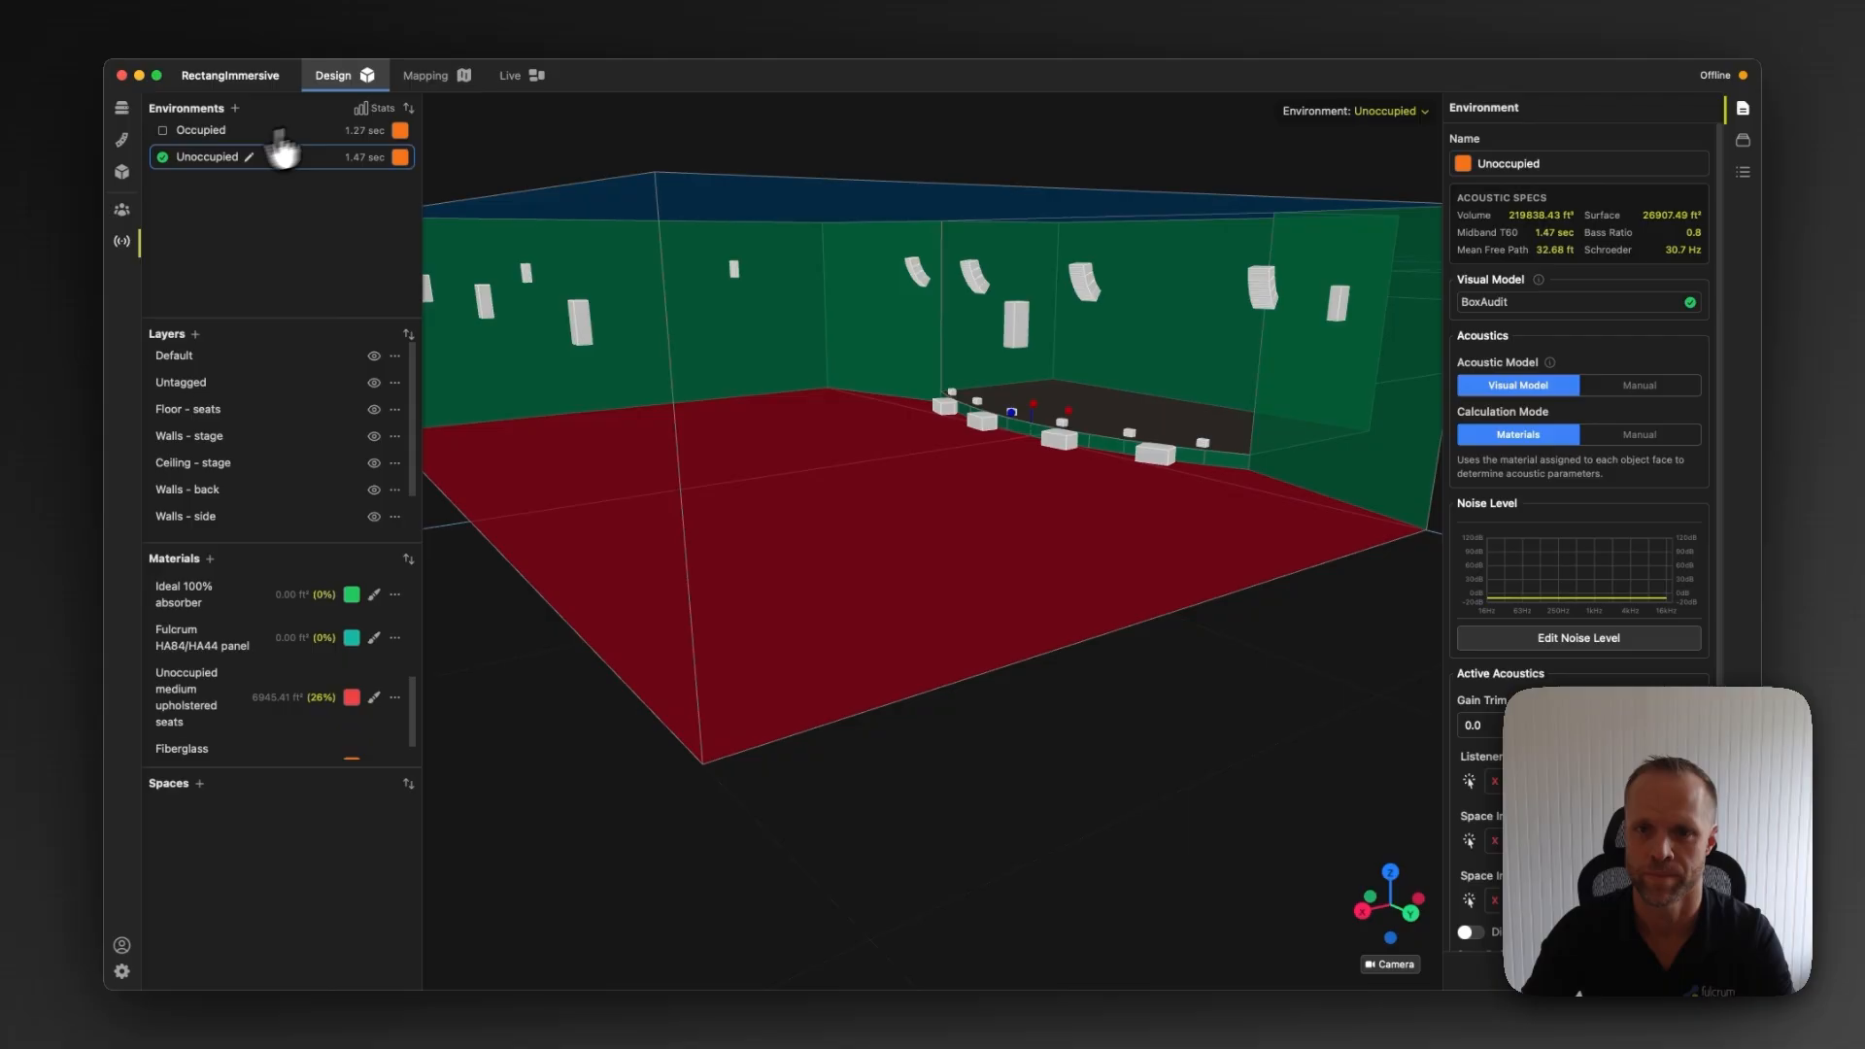
left_click(369, 112)
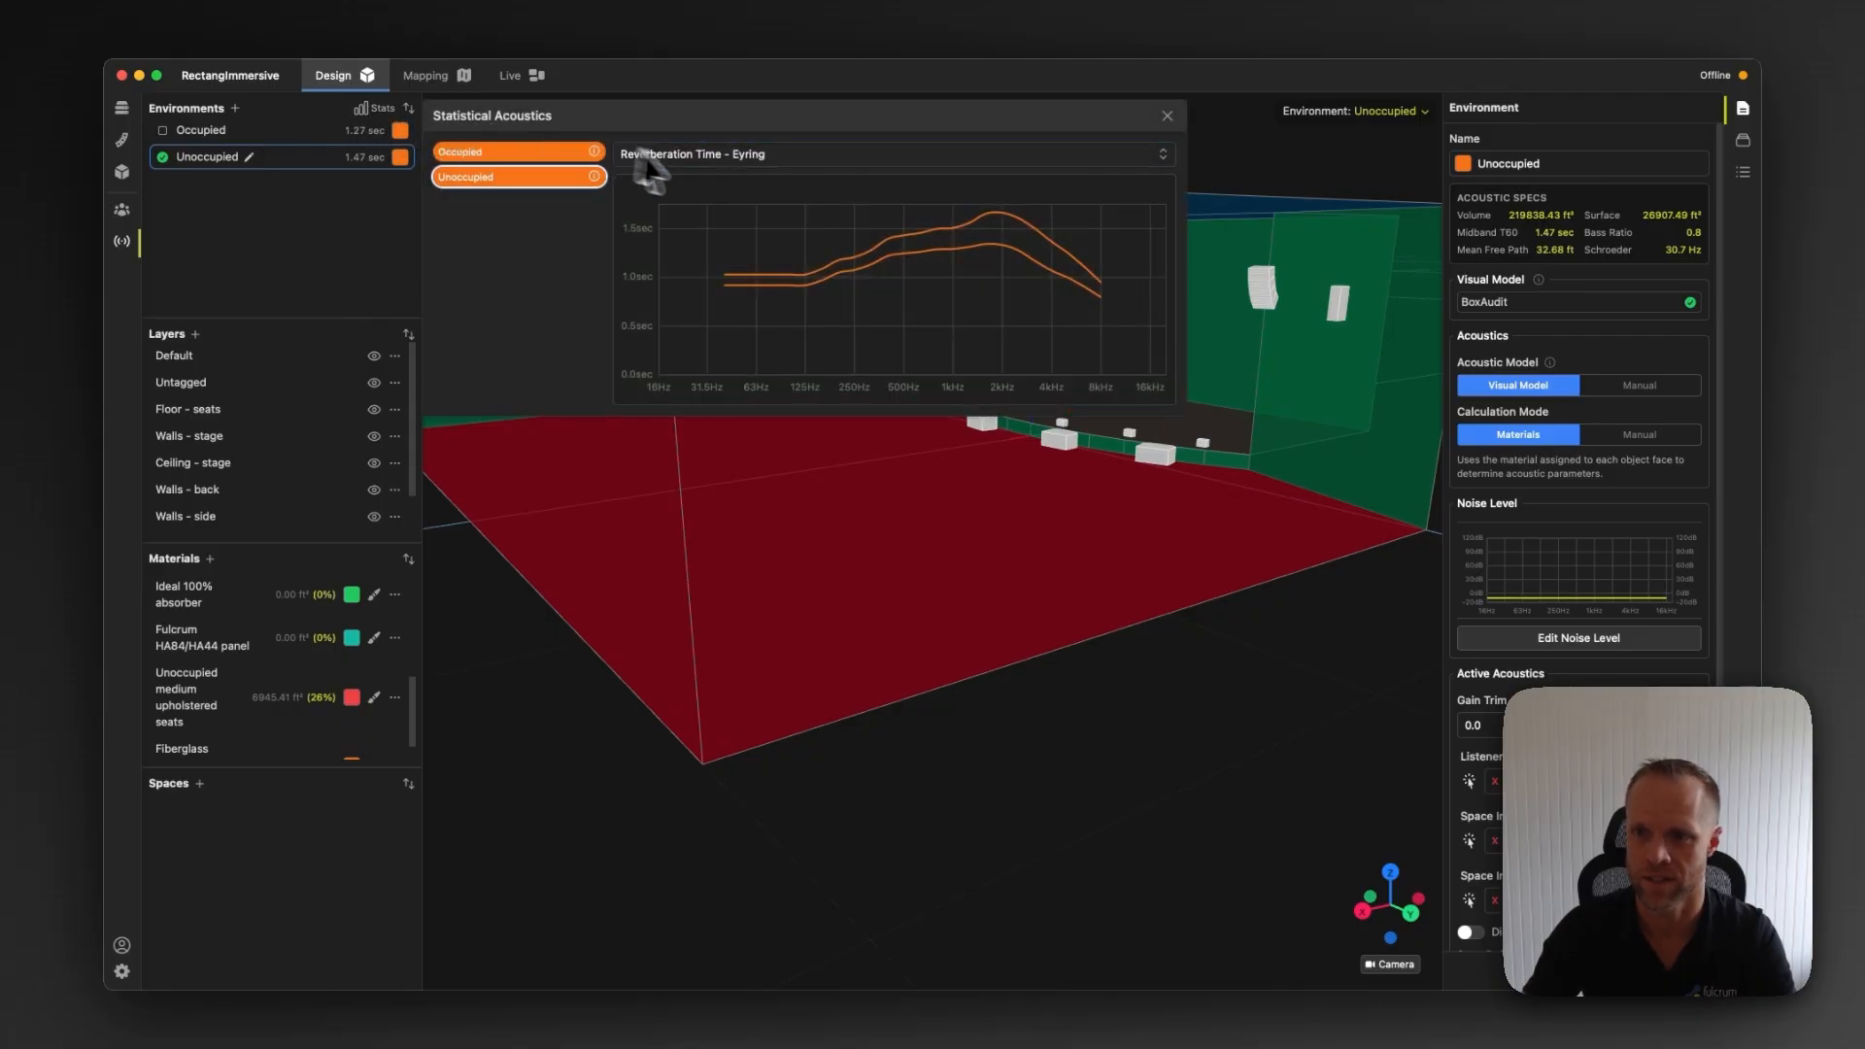
mouse_move(875, 242)
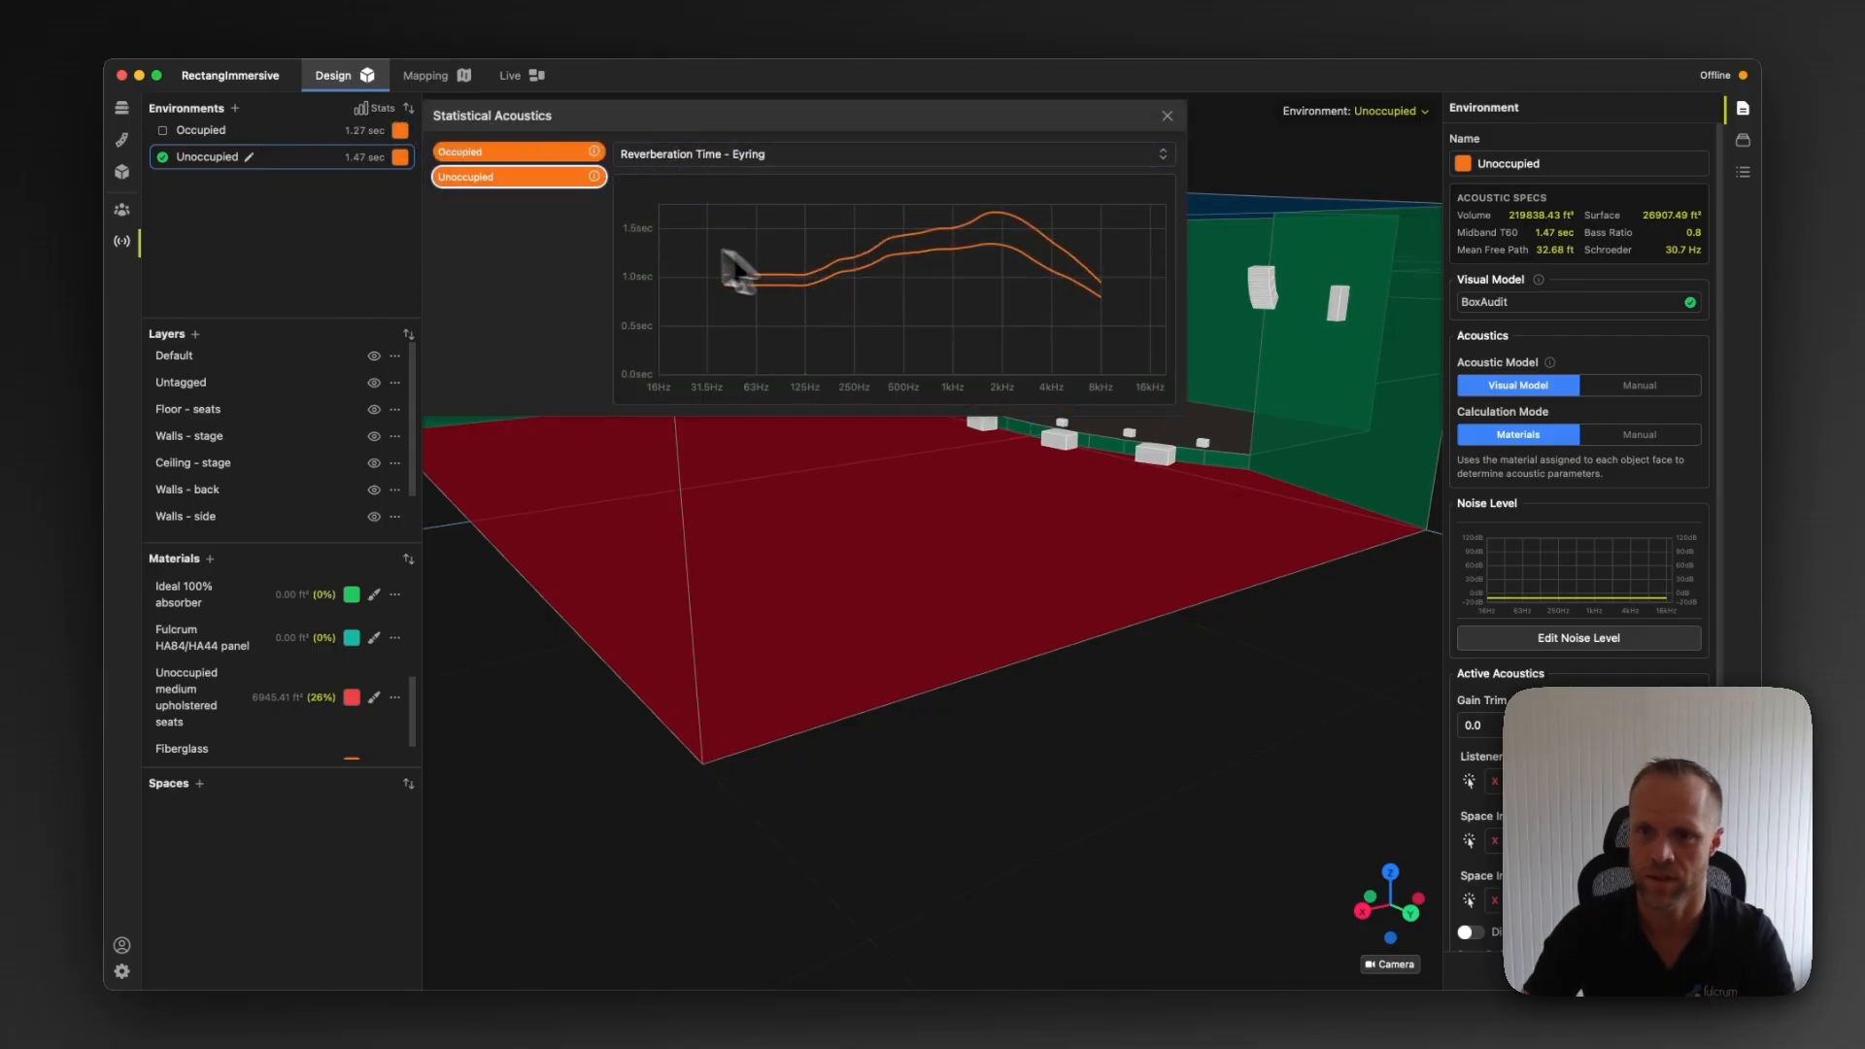